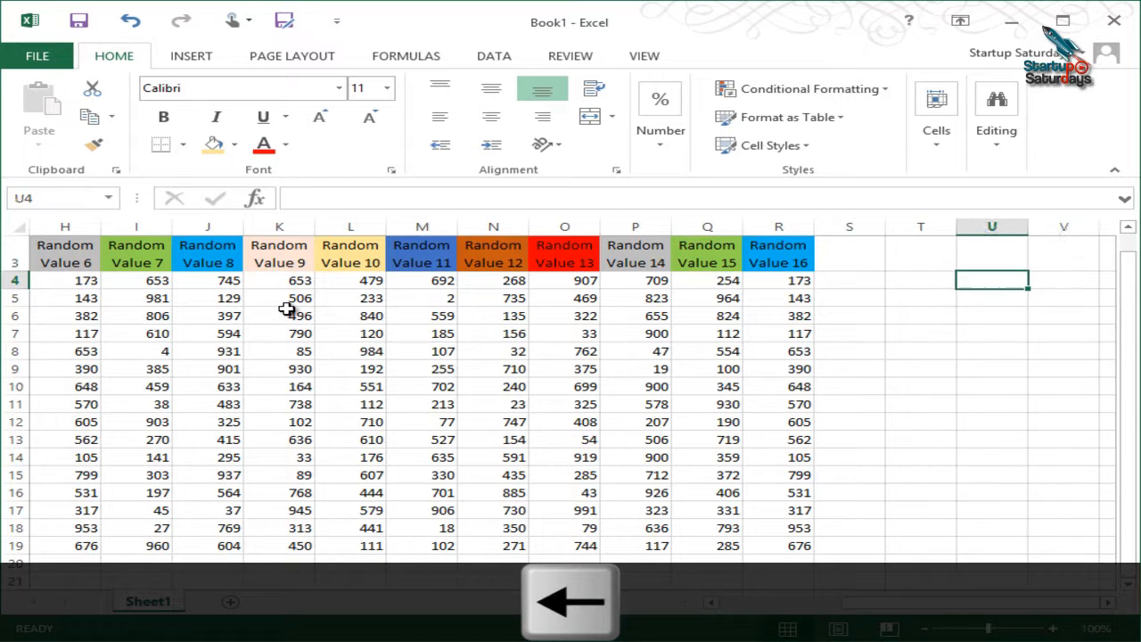
type("0")
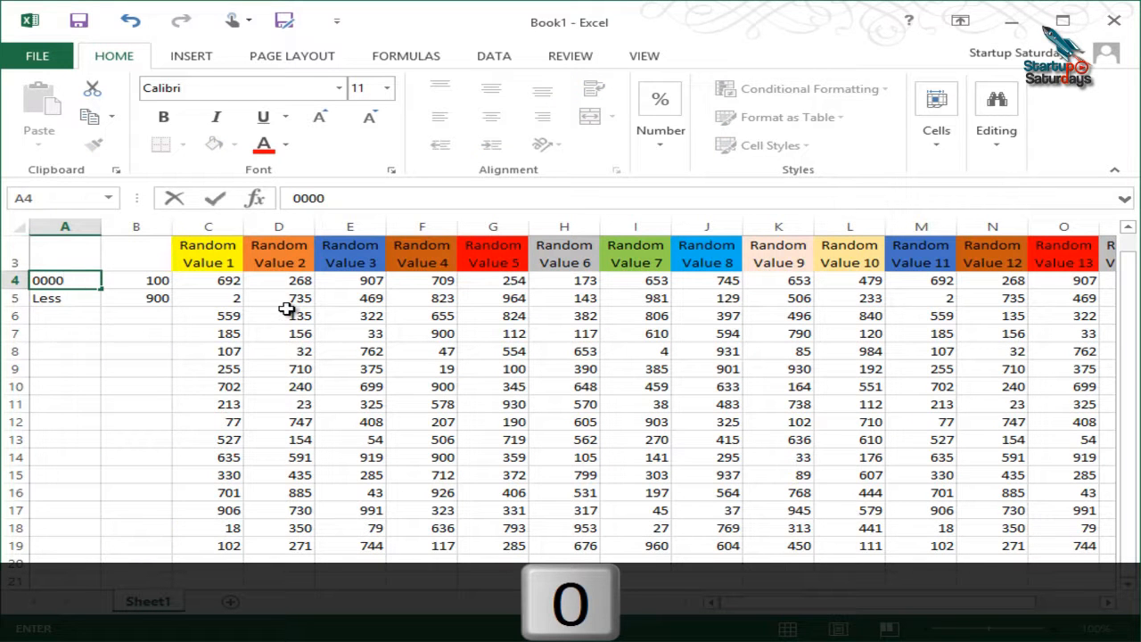
type("000")
key("Escape")
key("Right")
key("Right")
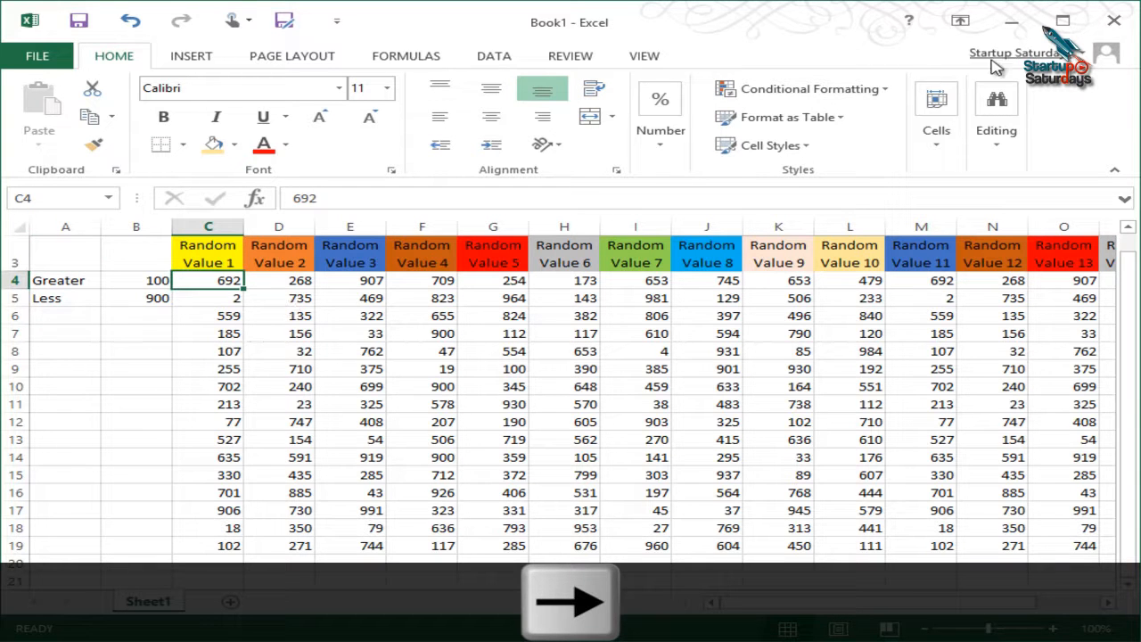
Highlight the Random Value 1 cells C4:C19 that are greater than cell B4 with a Red Border.
left_click(187, 348)
left_click_drag(214, 278, 219, 543)
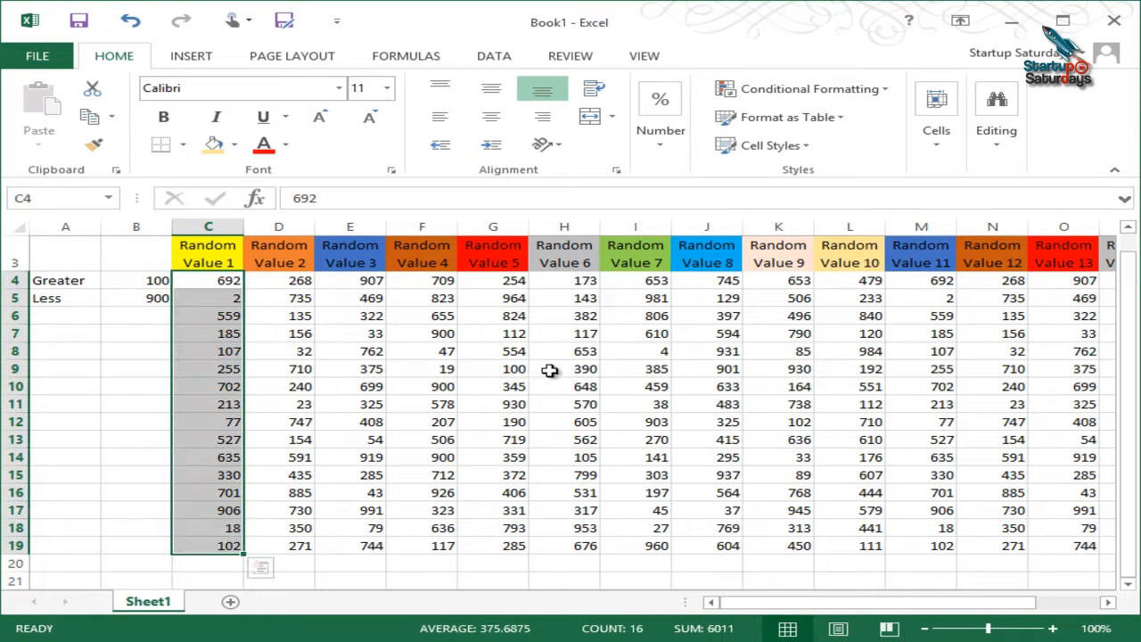
left_click(806, 90)
mouse_move(811, 130)
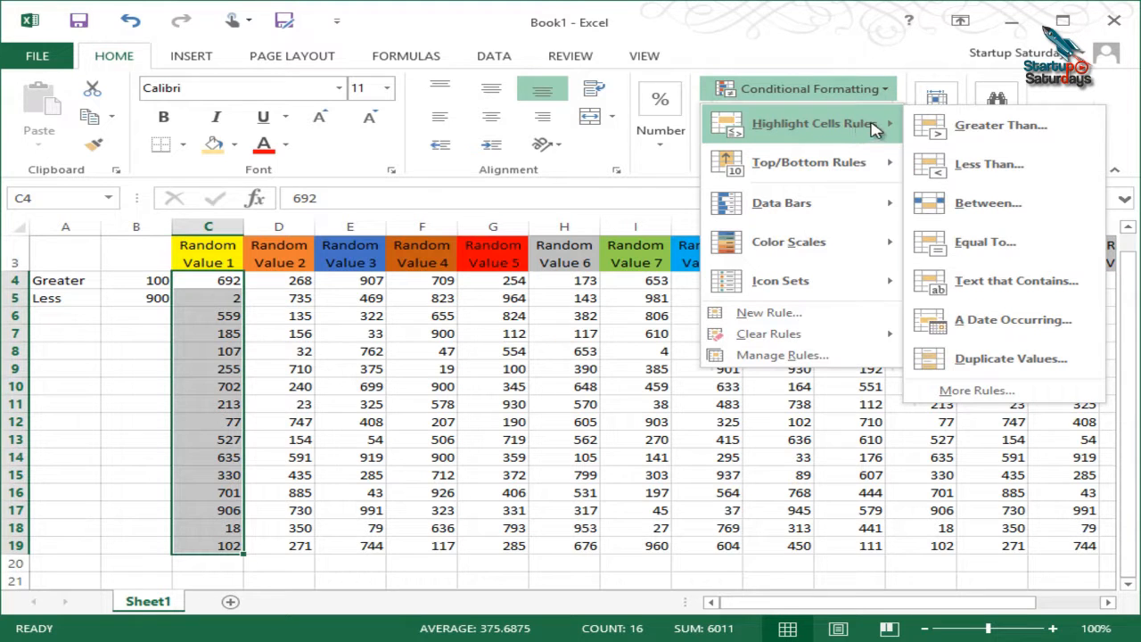
left_click(1008, 131)
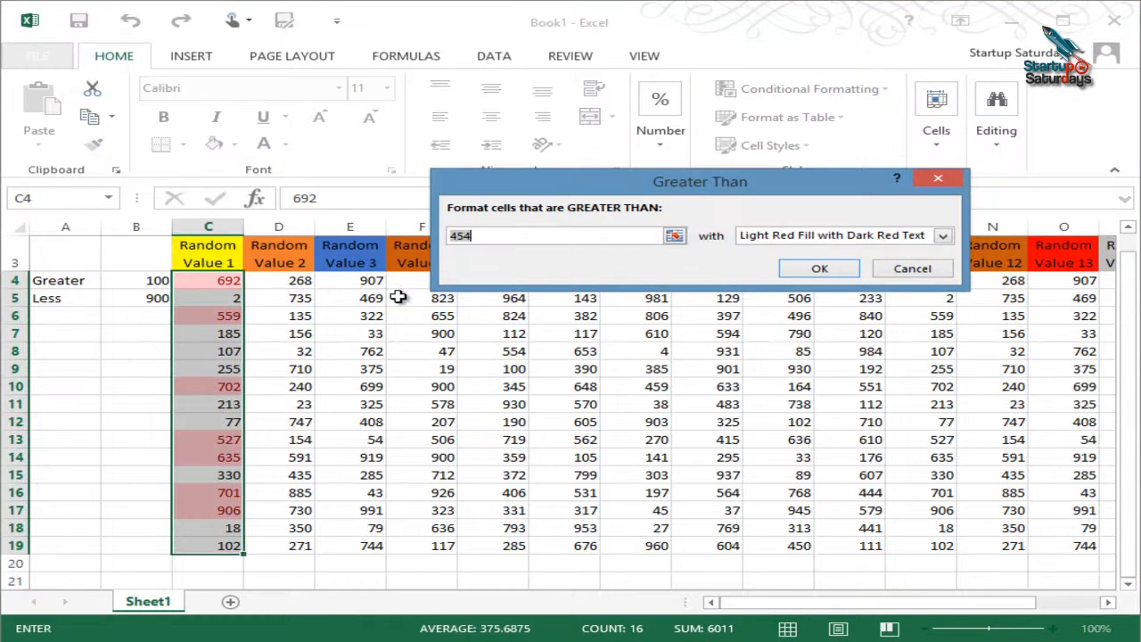
left_click(675, 236)
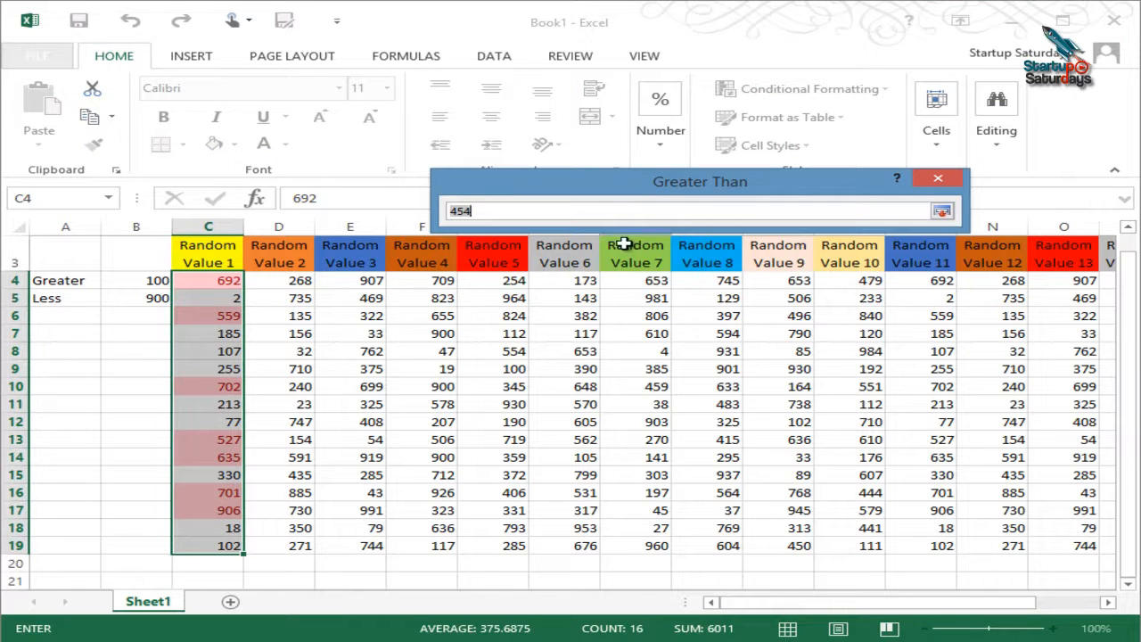
left_click(129, 282)
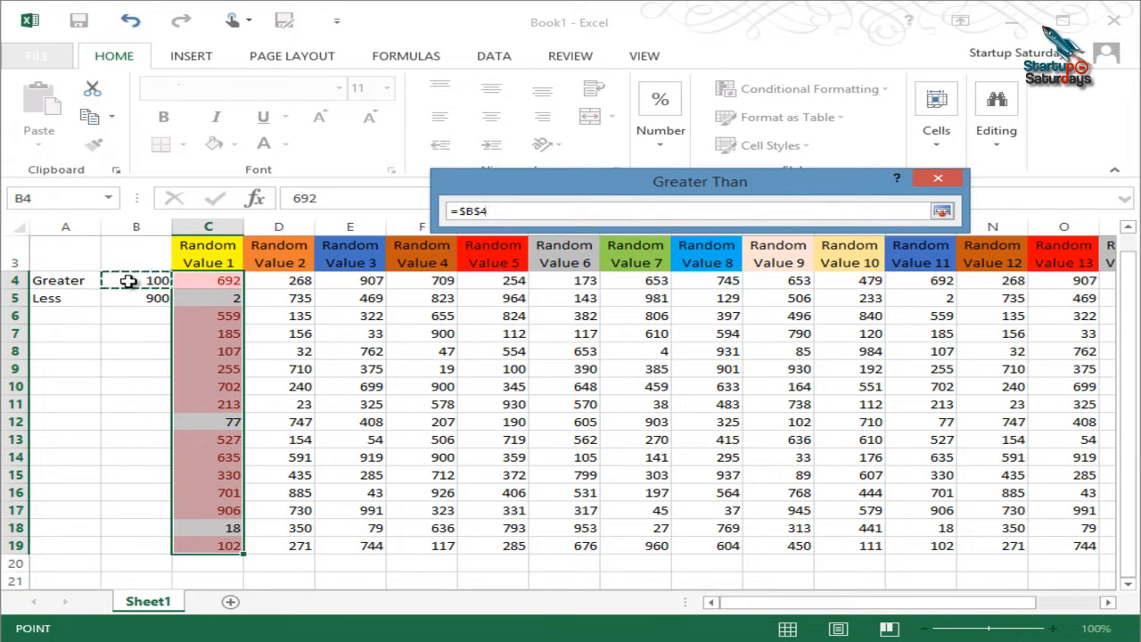
left_click(941, 211)
left_click(942, 236)
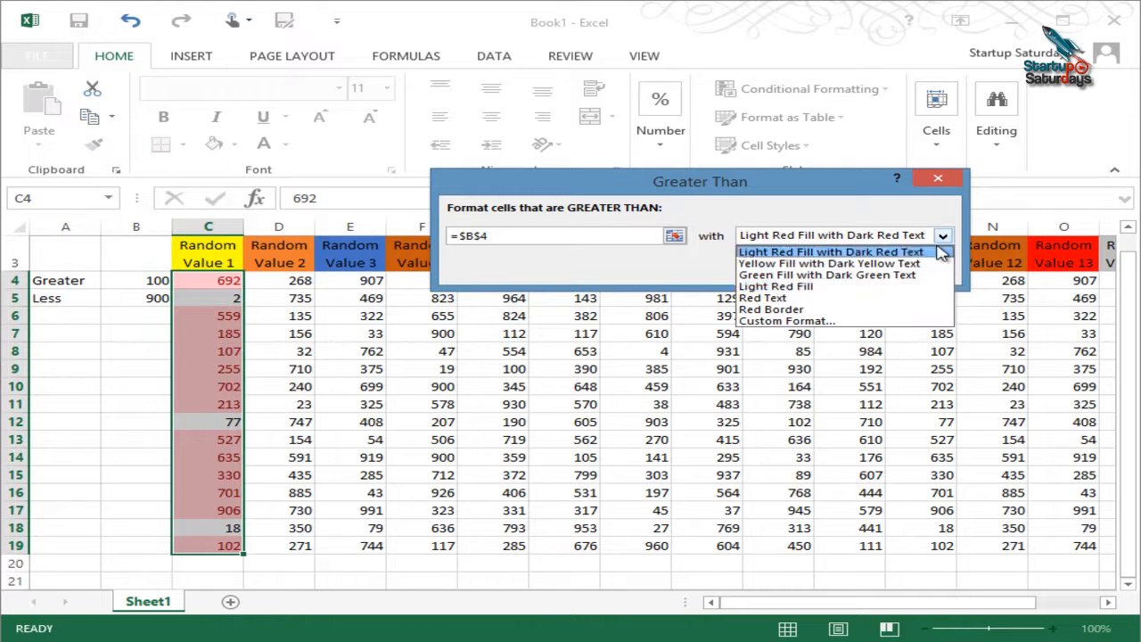
left_click(885, 309)
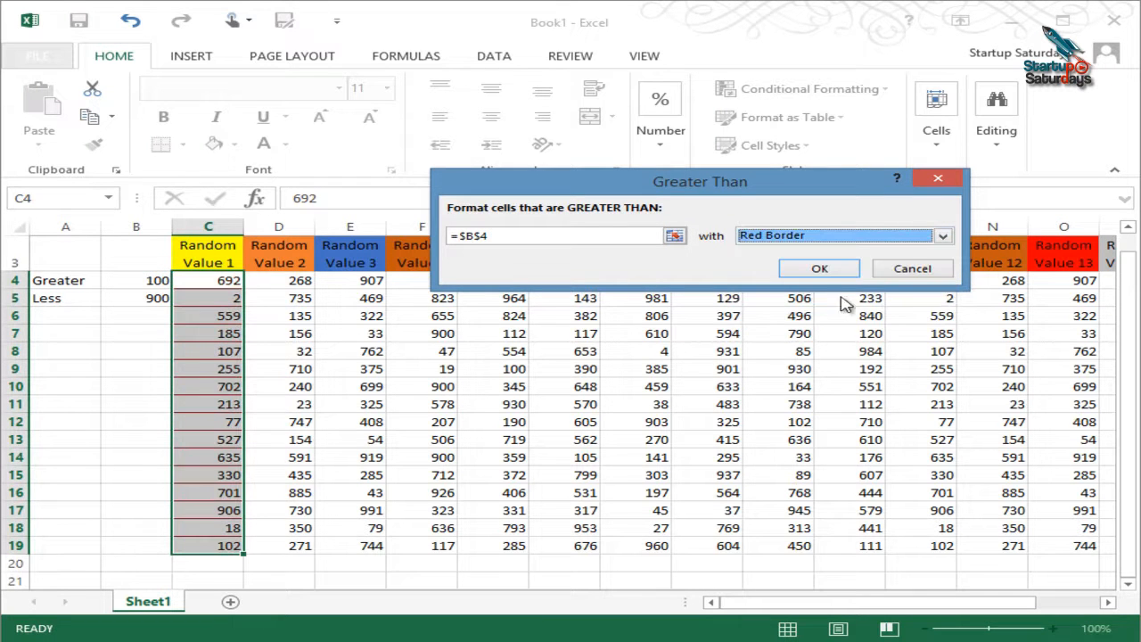
left_click(818, 268)
left_click(517, 332)
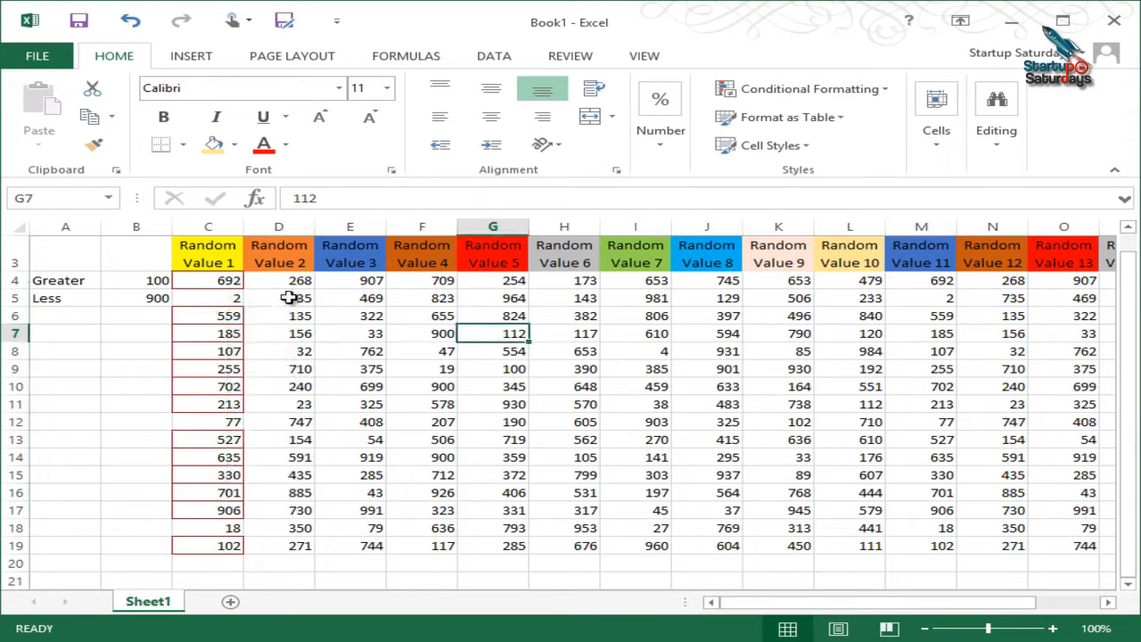
Highlight the Random Value 2 cells D4:D19 that are less than cell B5 with Red Text.
left_click_drag(290, 280, 335, 539)
left_click(809, 90)
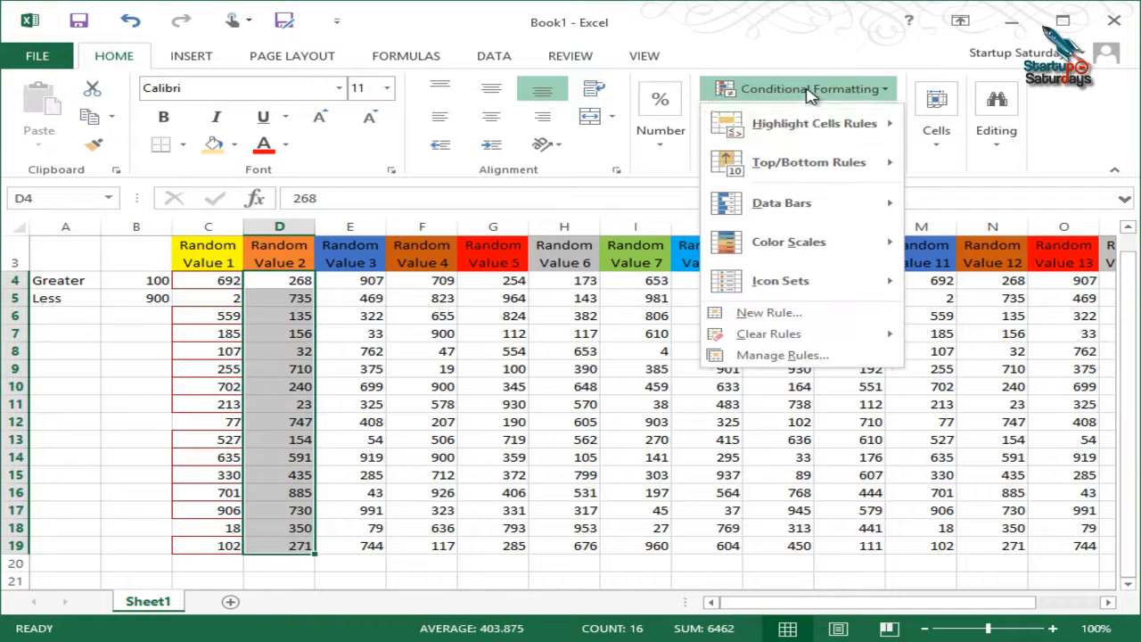
mouse_move(806, 123)
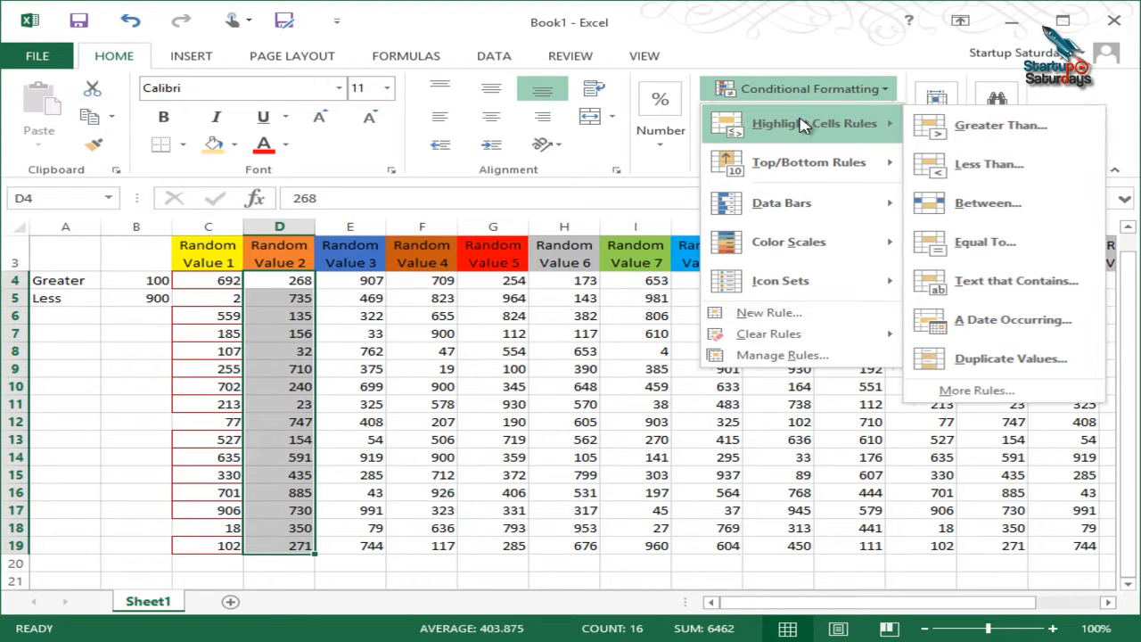
left_click(1023, 168)
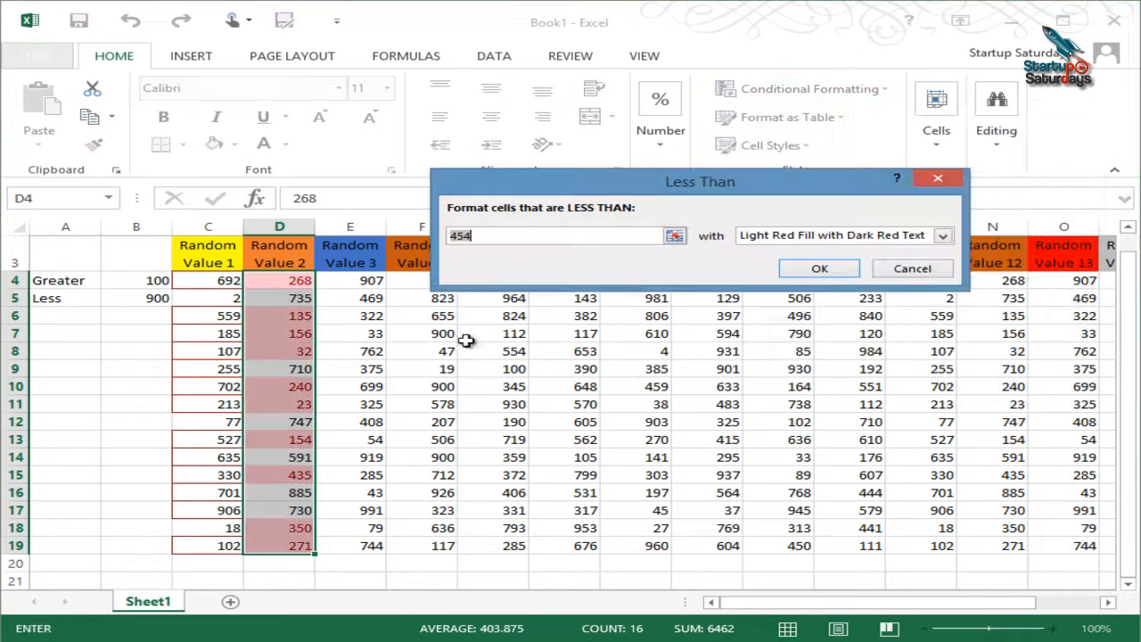
left_click(943, 237)
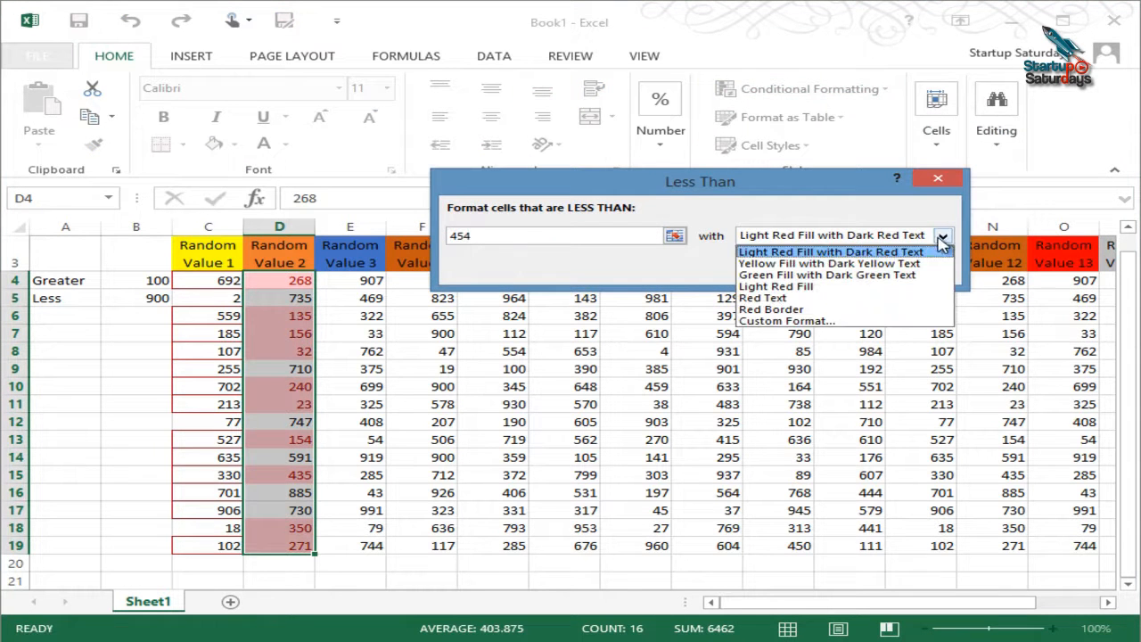
left_click(872, 299)
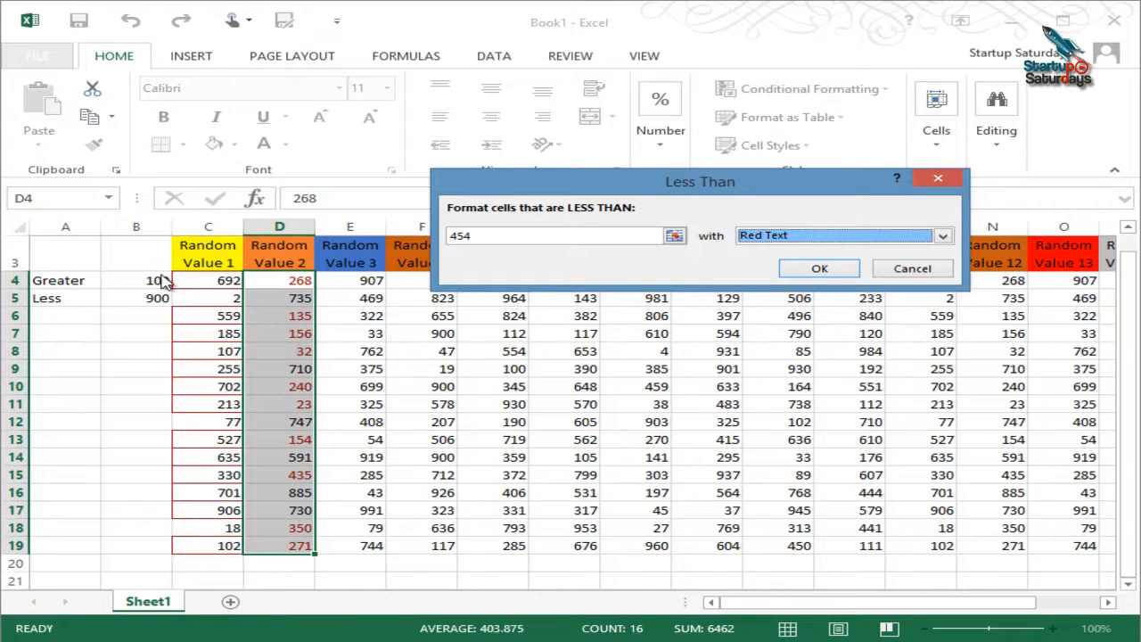
left_click(673, 236)
left_click(116, 297)
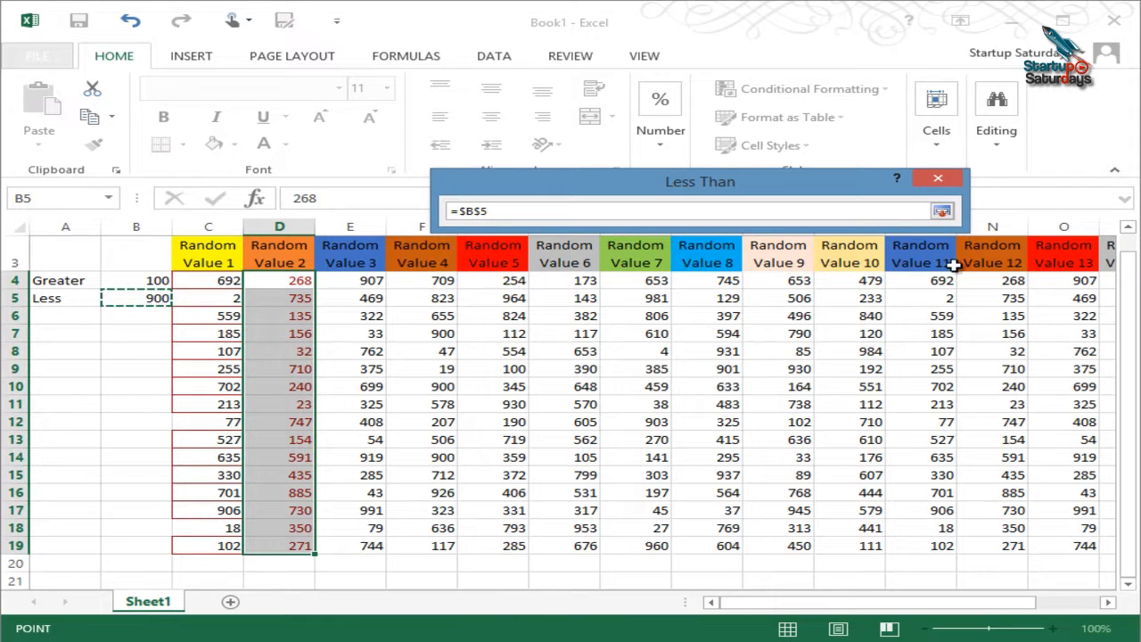
left_click(941, 211)
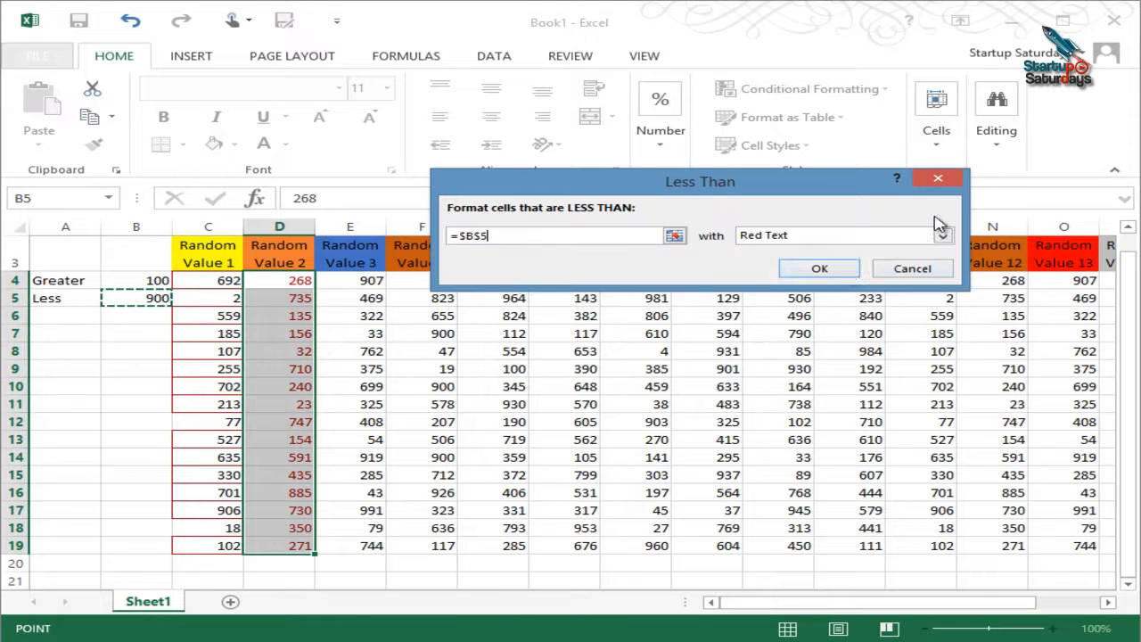
left_click(820, 269)
left_click(361, 366)
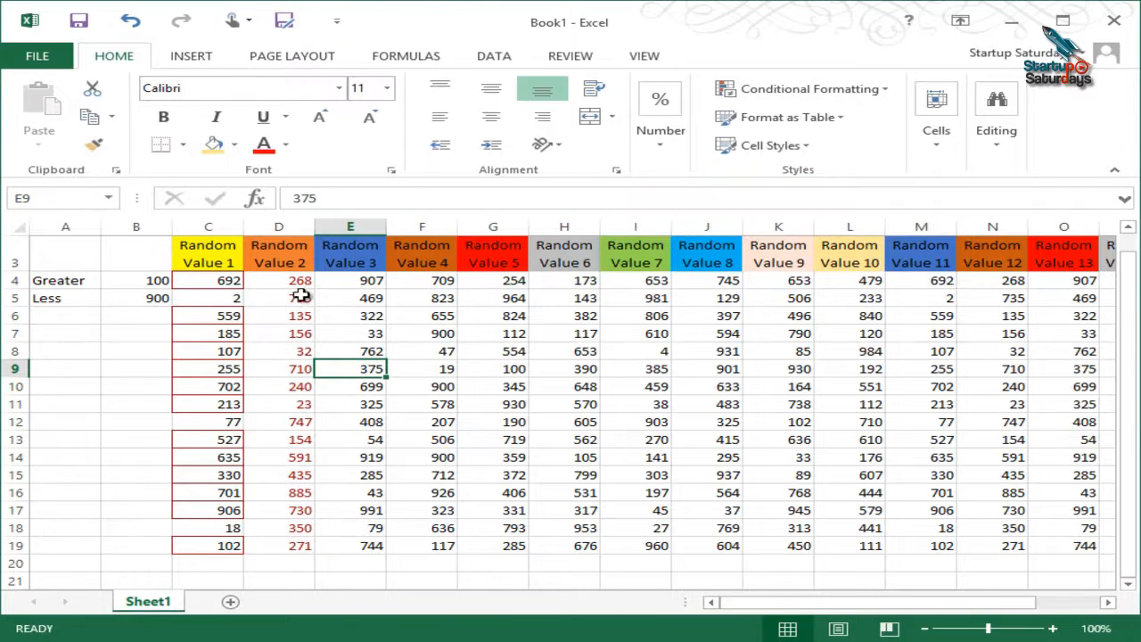
Set up a Between highlight rule for the Random Value 3 cells E4:E19, with cells B4 and B5 as the limits.
left_click_drag(357, 280, 376, 548)
left_click(805, 93)
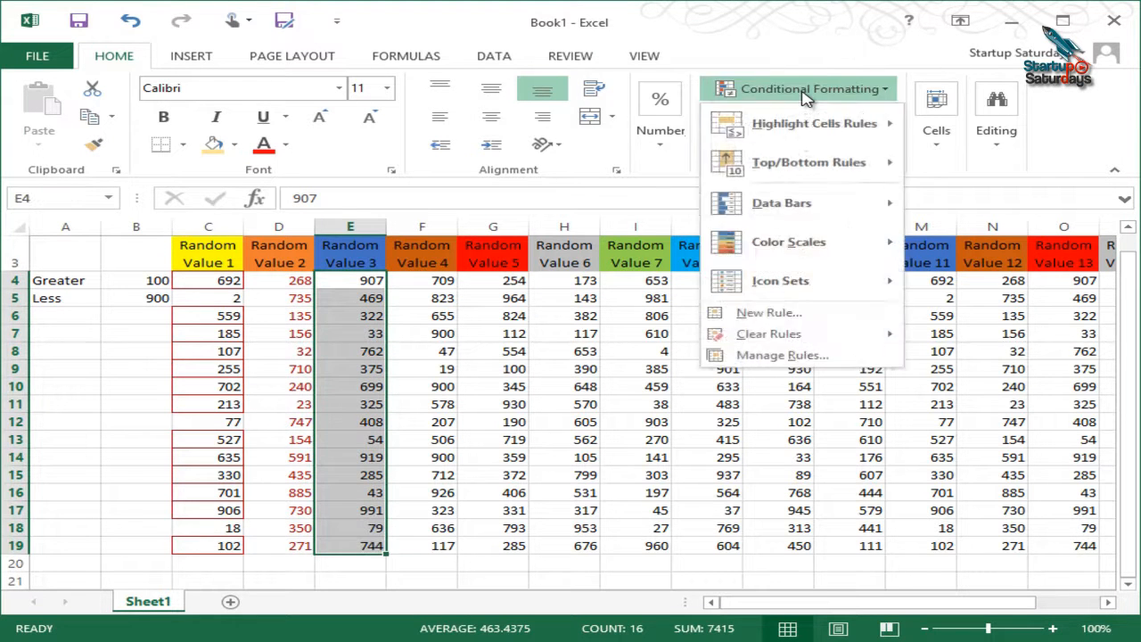
mouse_move(808, 130)
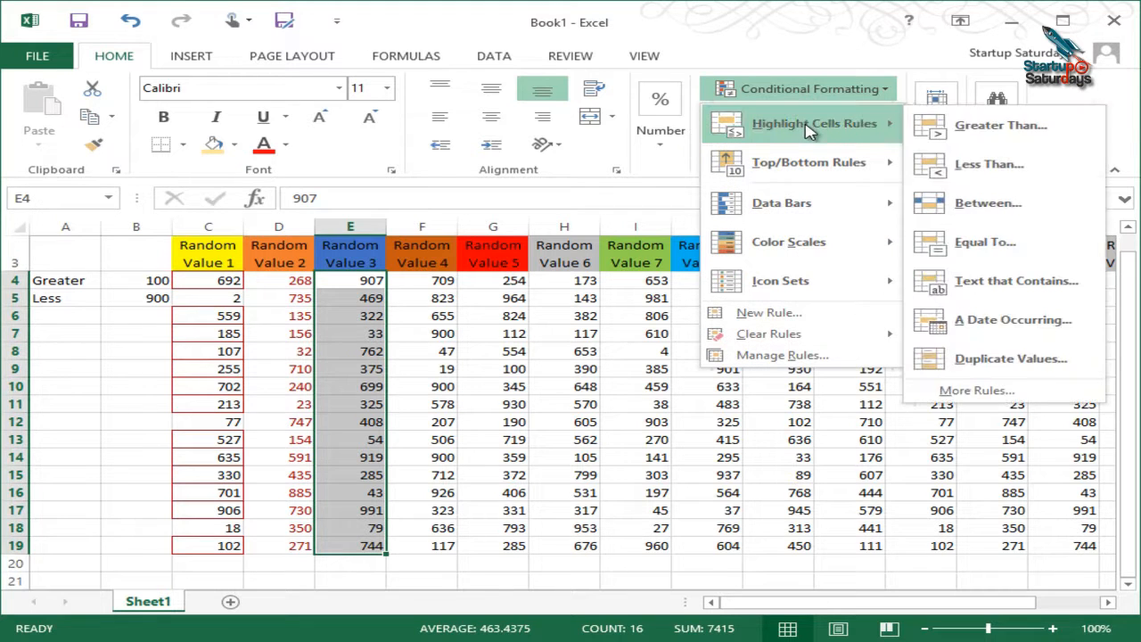
left_click(1019, 211)
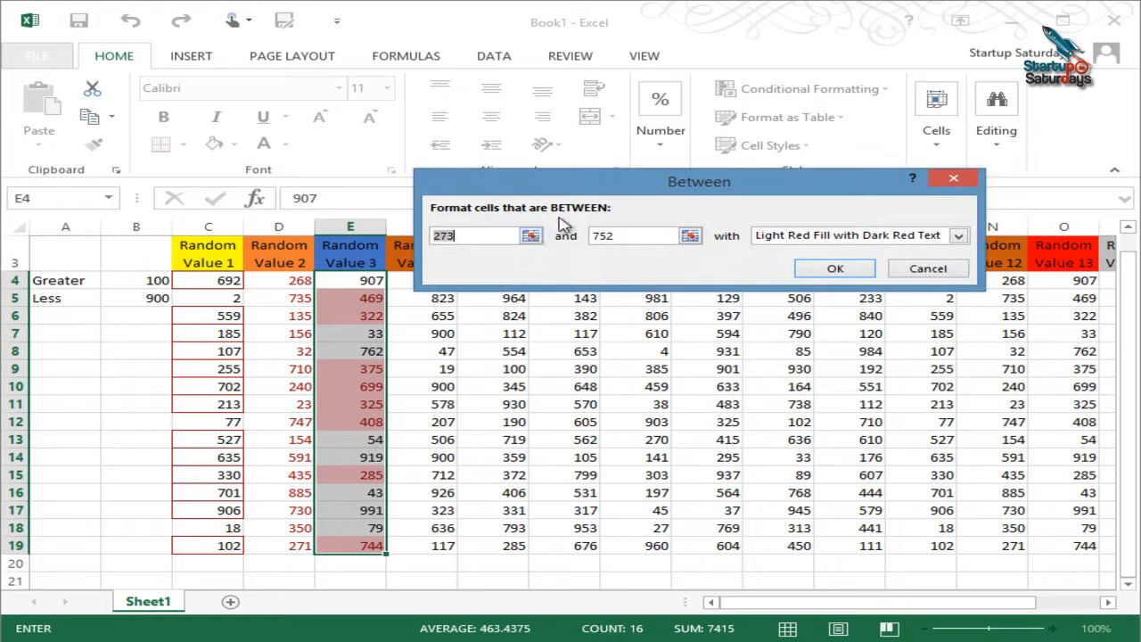
left_click(531, 236)
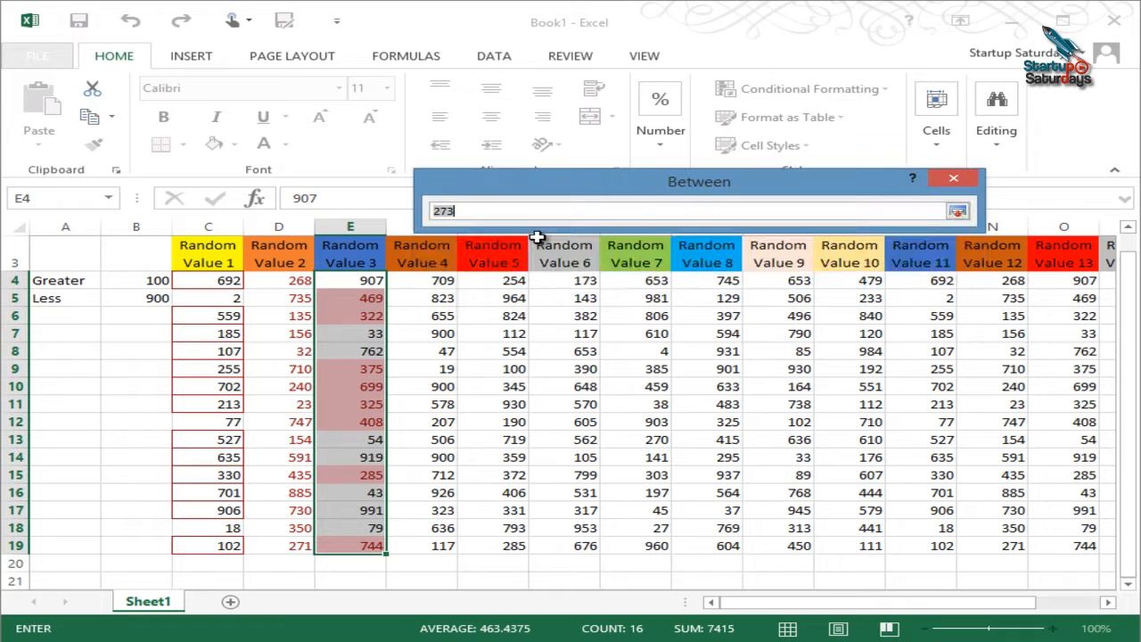
left_click(132, 282)
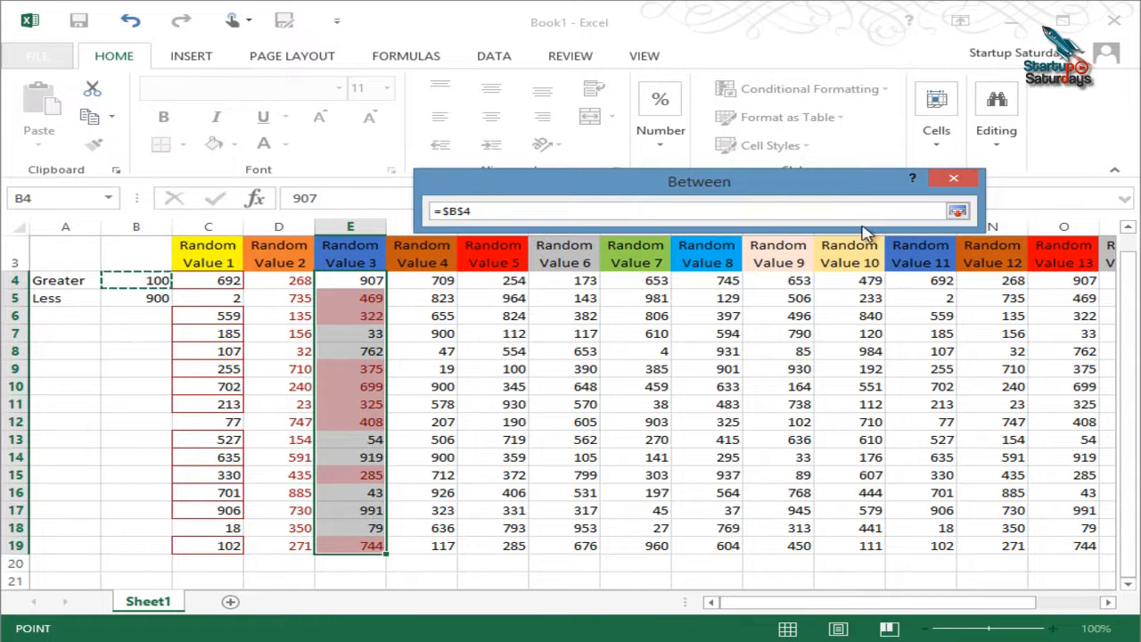
left_click(958, 211)
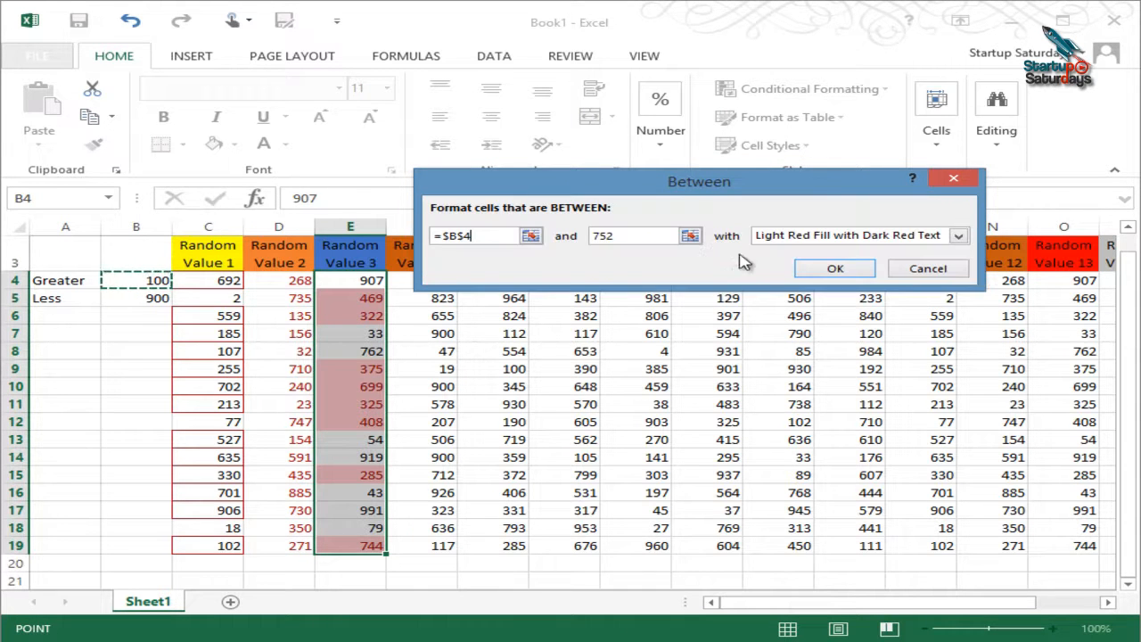
left_click(688, 235)
left_click(141, 301)
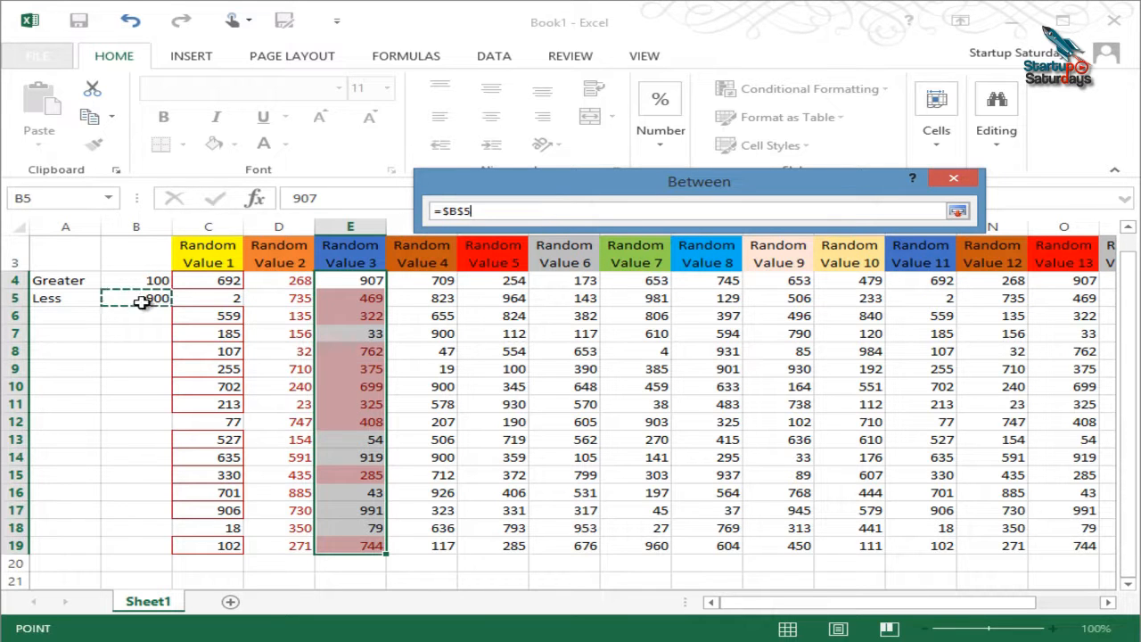
left_click(958, 211)
Choose Light Red Fill as the Between rule's format and apply the rule.
left_click(958, 235)
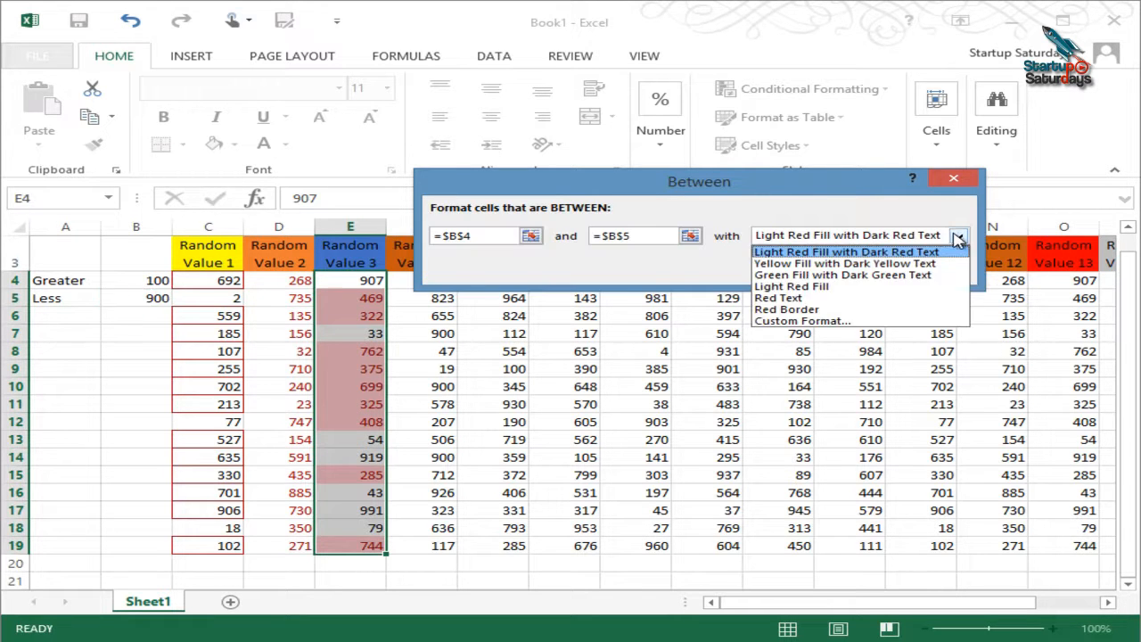
left_click(907, 287)
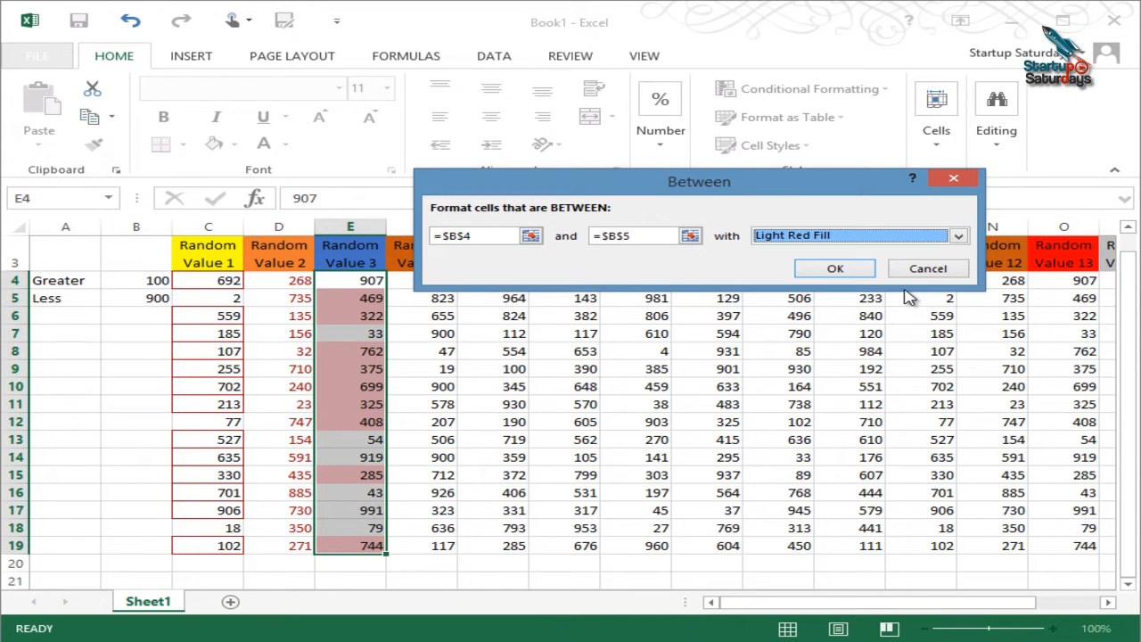
left_click(835, 270)
left_click(606, 314)
Highlight duplicate values in the Random Value 4 cells F4:F19 with Green Fill with Dark Green Text.
left_click_drag(442, 275, 441, 542)
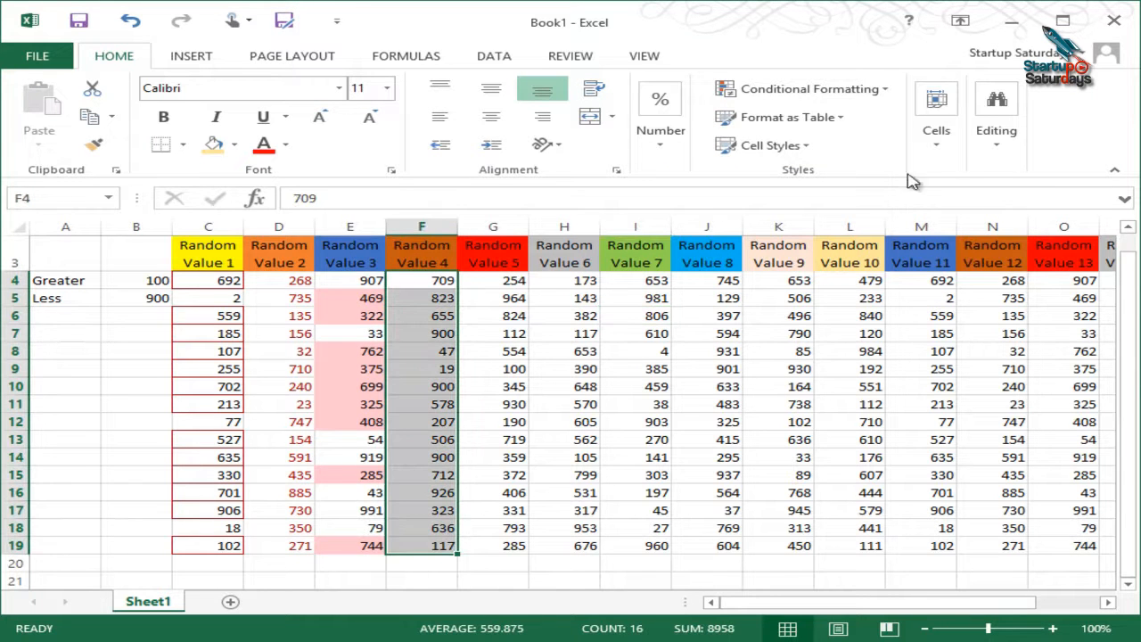
left_click(824, 92)
mouse_move(834, 131)
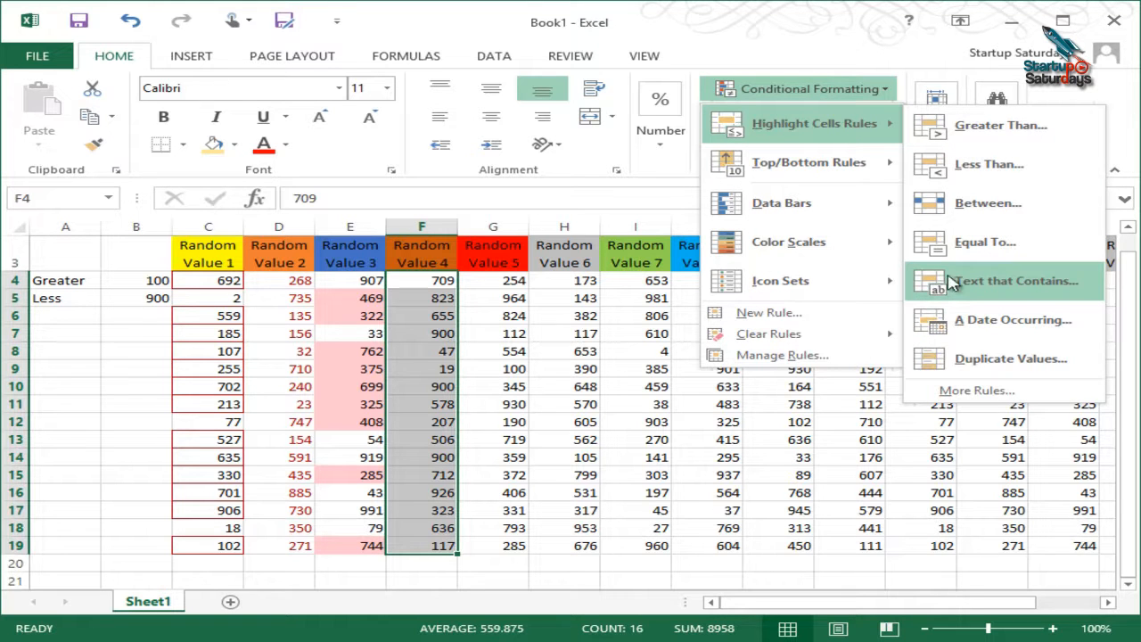
left_click(996, 368)
left_click(886, 207)
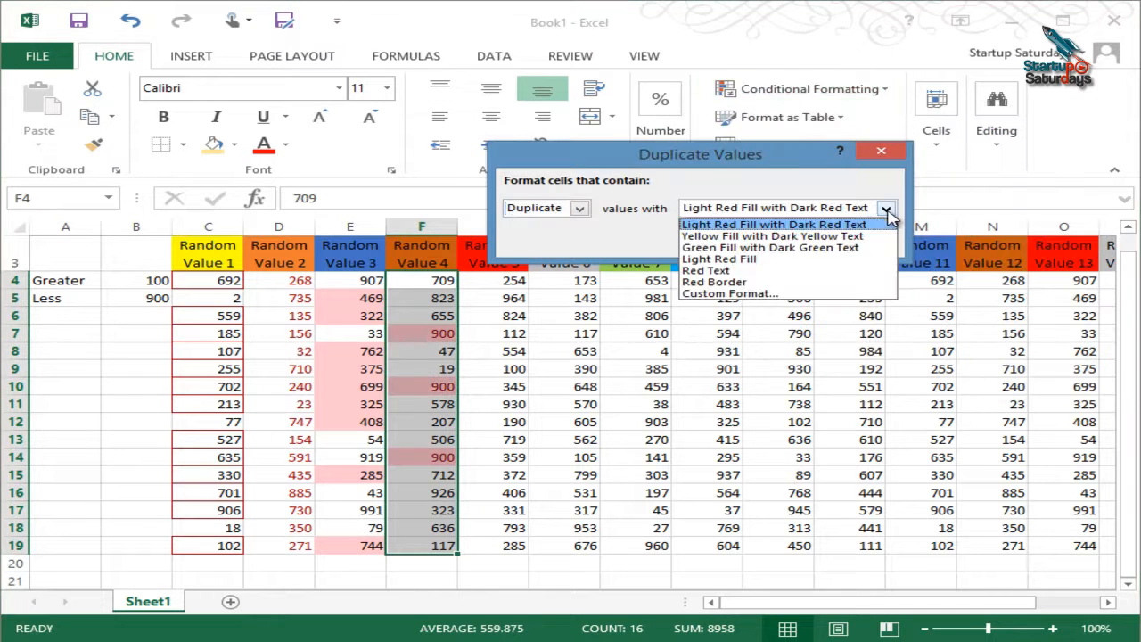
left_click(852, 249)
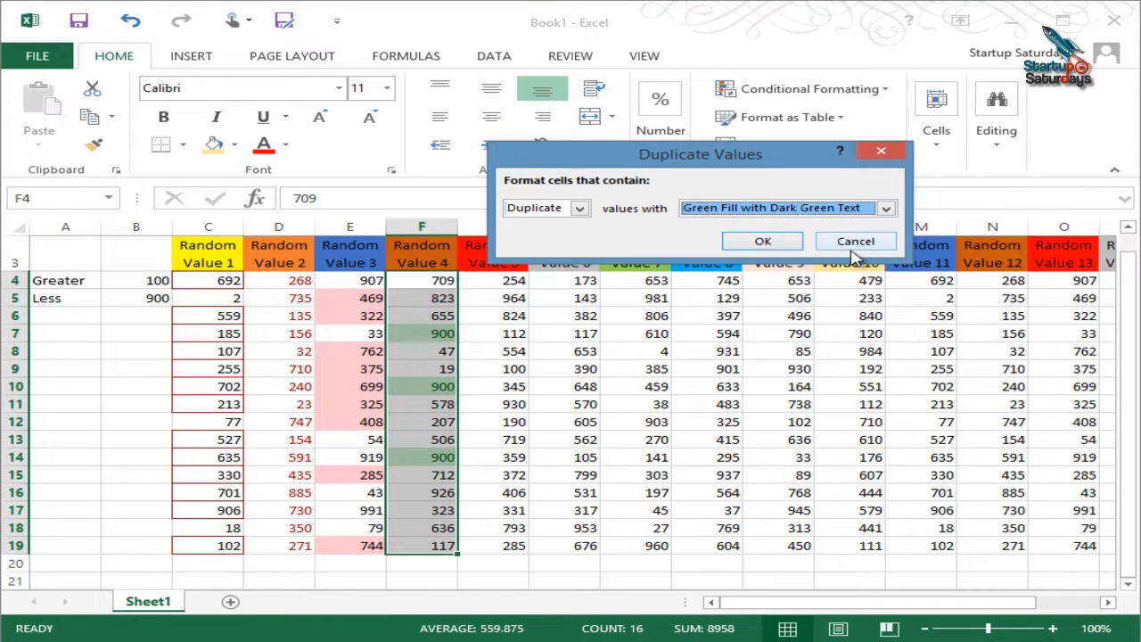
left_click(776, 250)
left_click(687, 368)
Highlight the top 10 items in the Random Value 5 cells G4:G19 with Yellow Fill with Dark Yellow Text.
left_click_drag(493, 274, 510, 543)
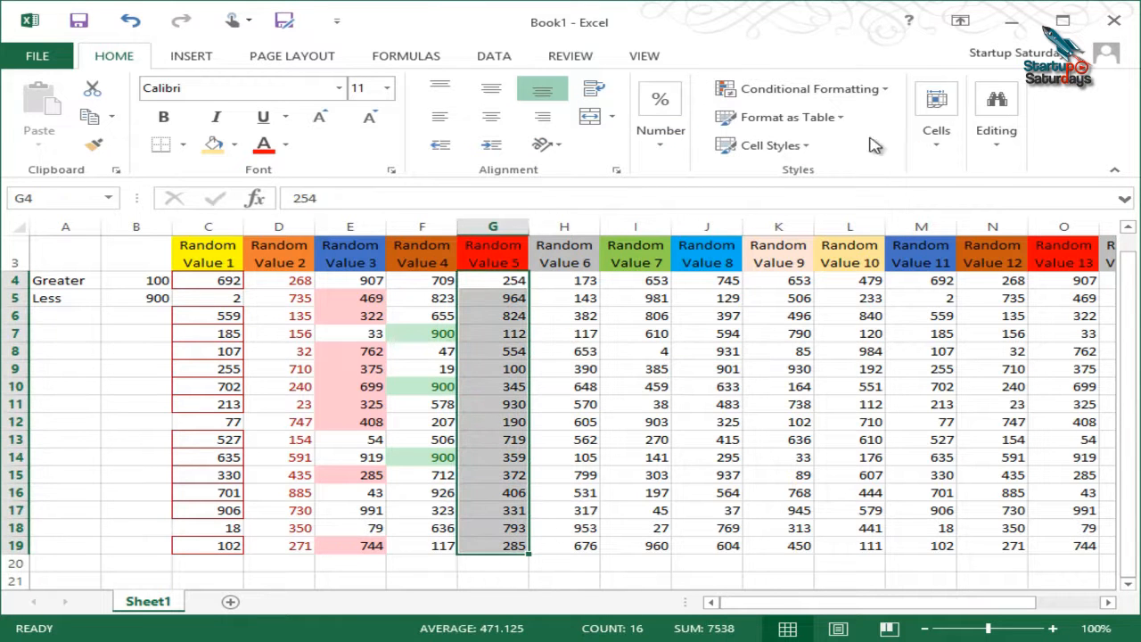
left_click(837, 90)
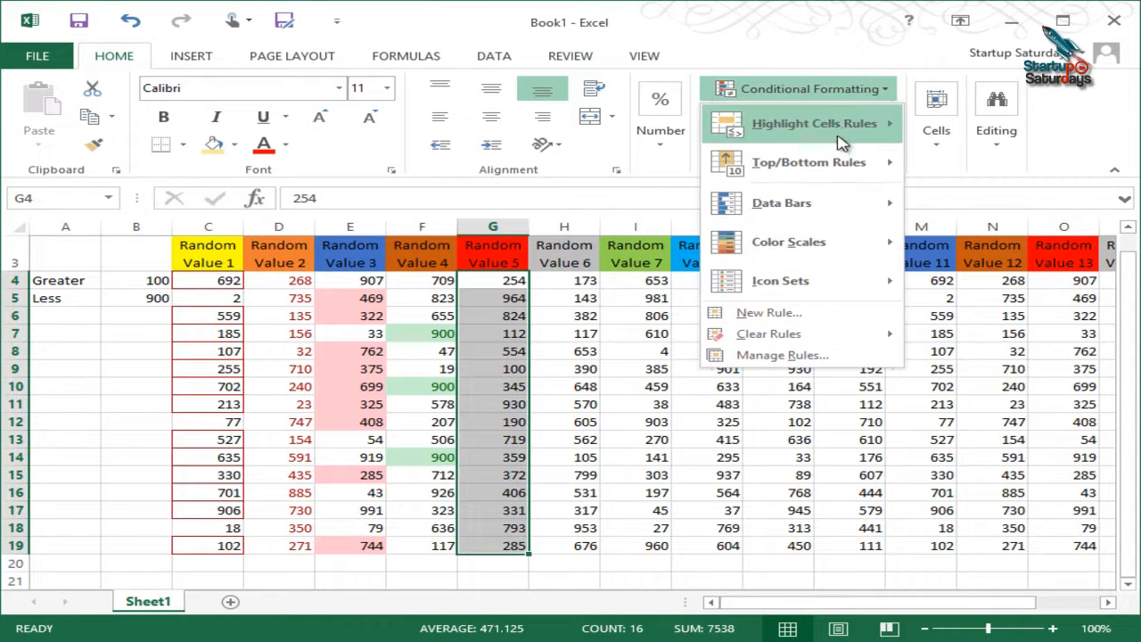
mouse_move(829, 163)
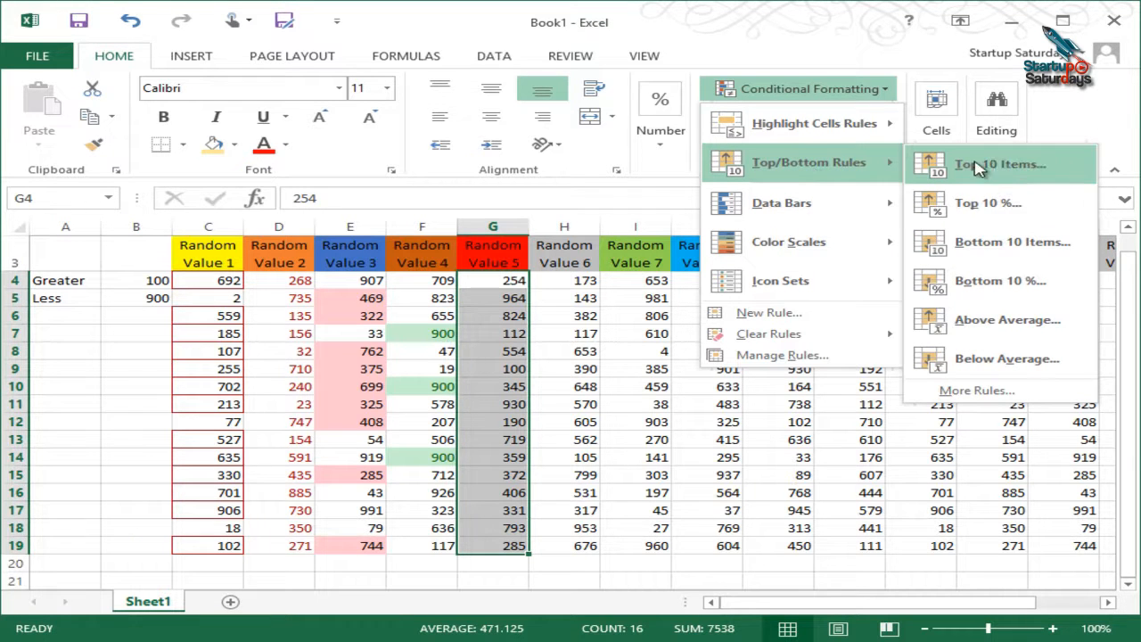
left_click(1018, 171)
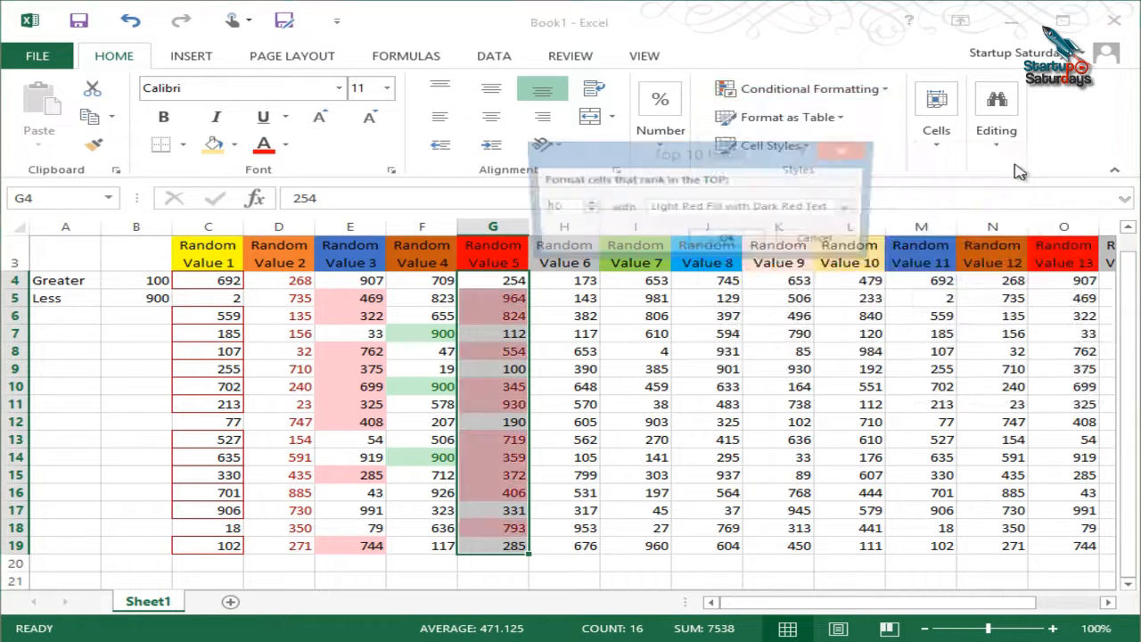
left_click(852, 209)
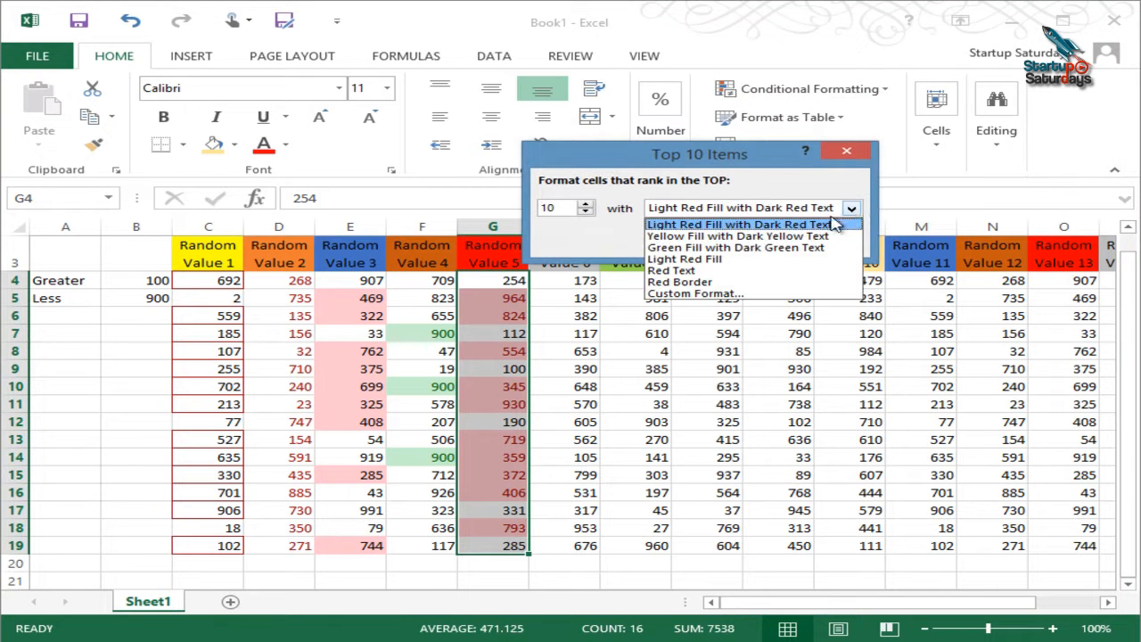
left_click(806, 237)
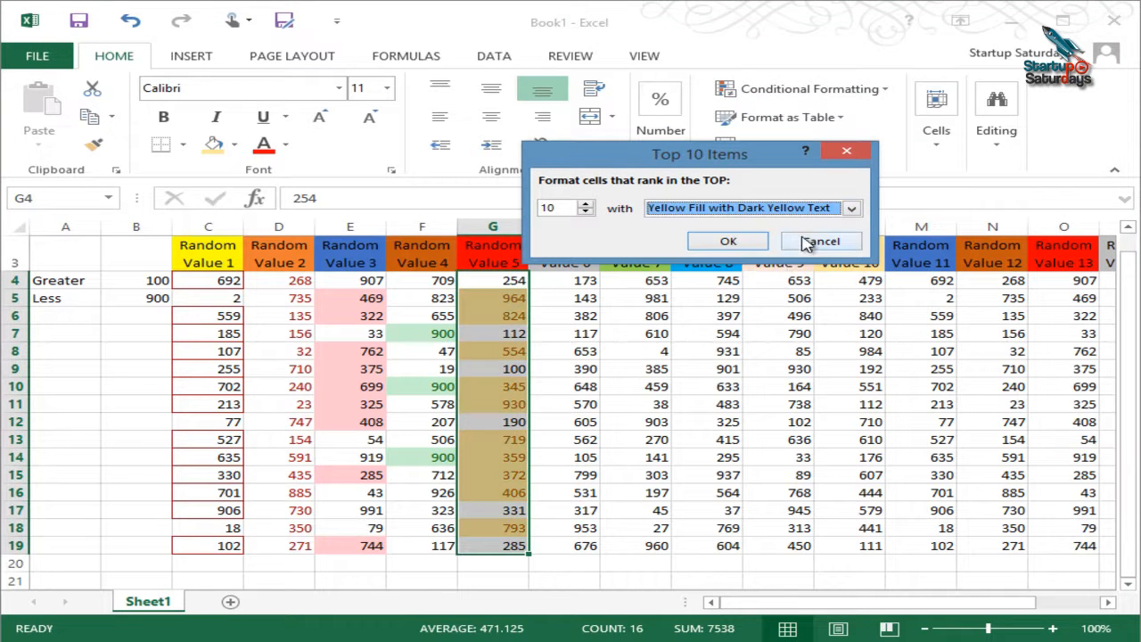
left_click(729, 245)
left_click(679, 350)
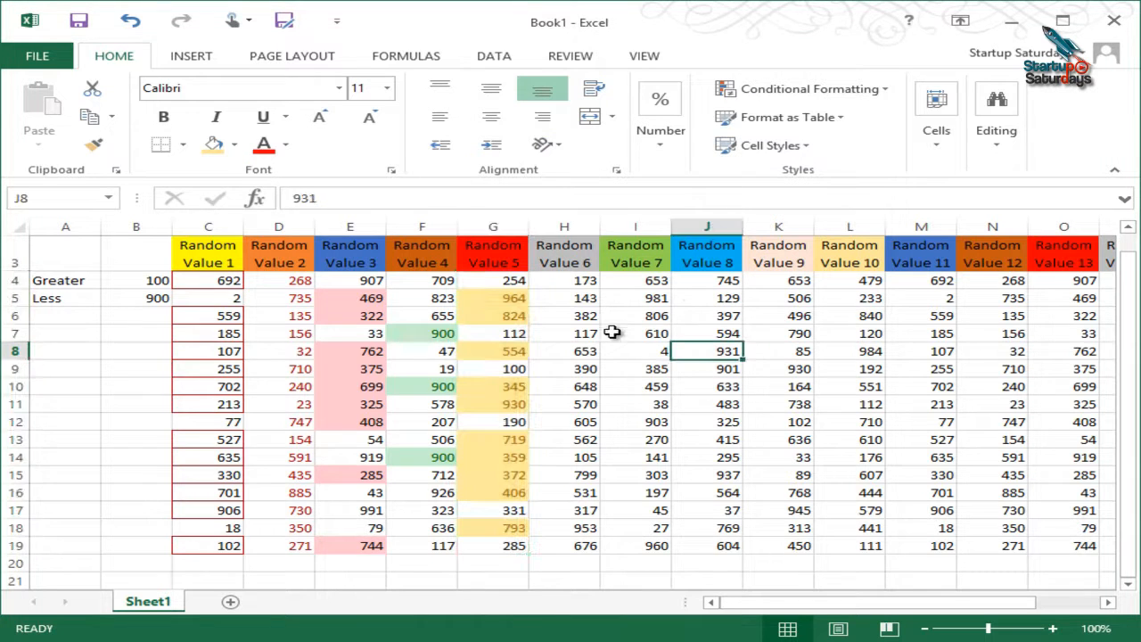
Highlight the top 10% of the Random Value 6 cells H4:H19 with Light Red Fill with Dark Red Text.
left_click_drag(570, 281, 557, 545)
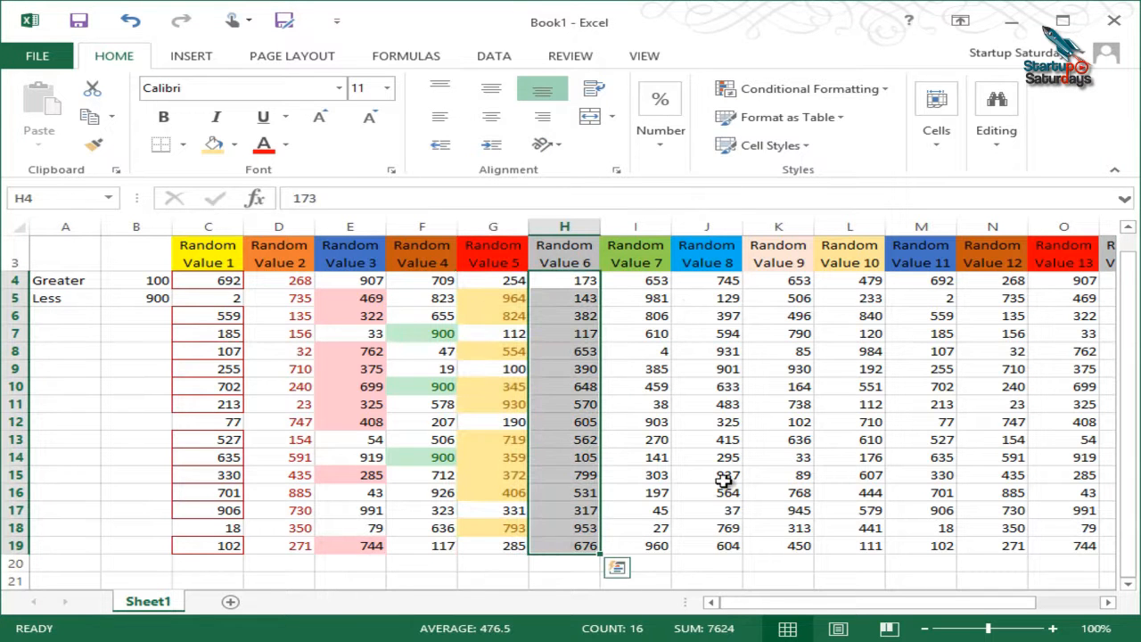
left_click(803, 89)
mouse_move(797, 148)
mouse_move(883, 166)
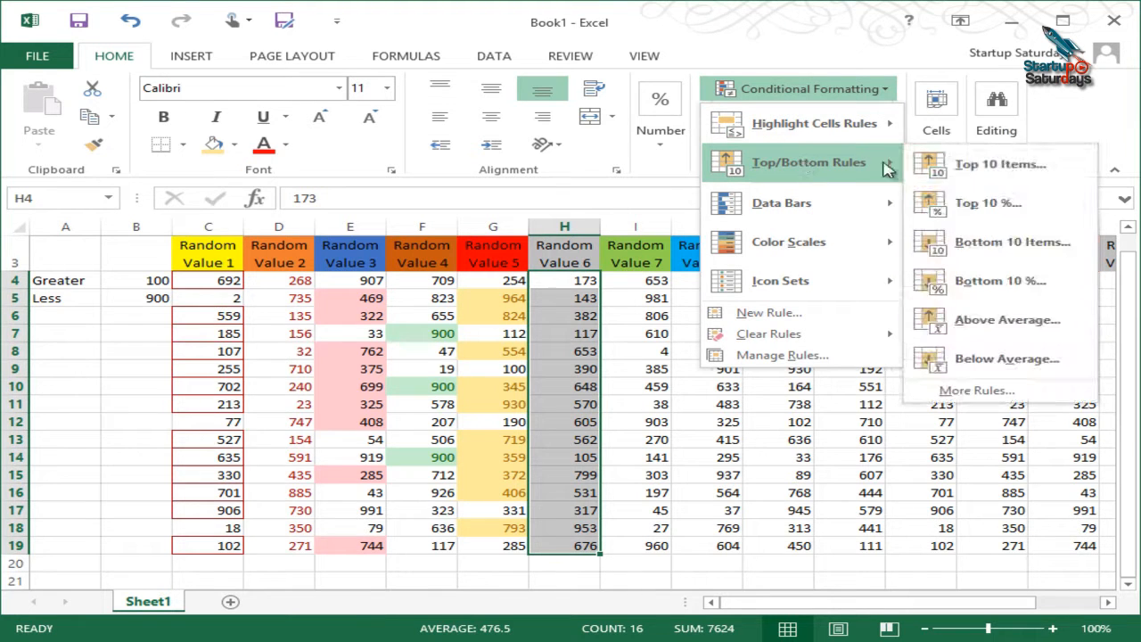
left_click(987, 204)
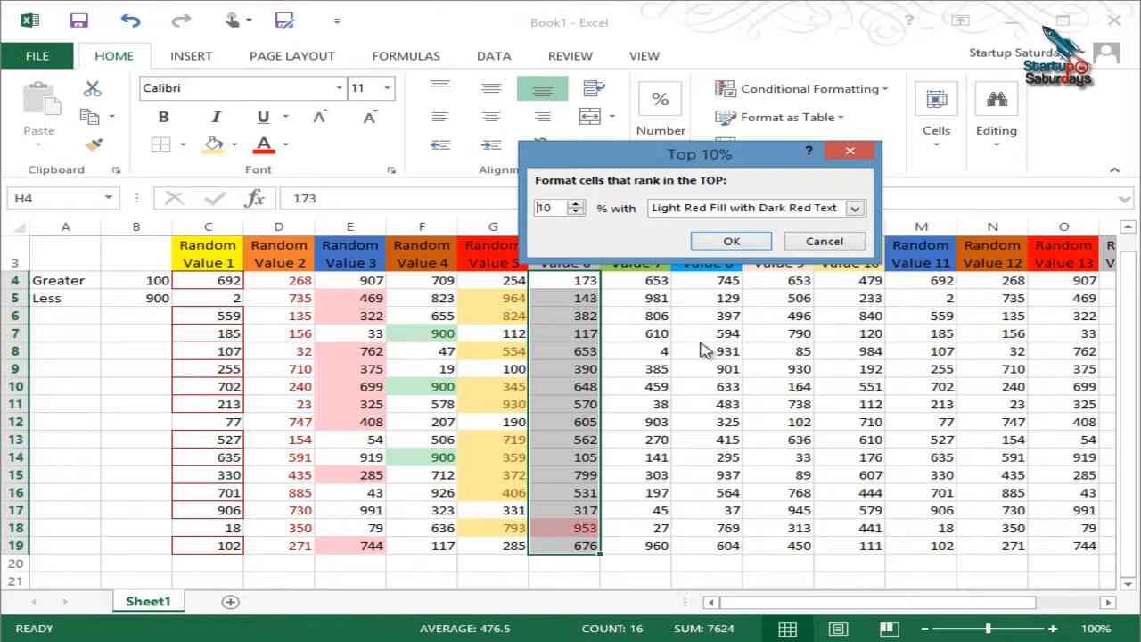
left_click(854, 208)
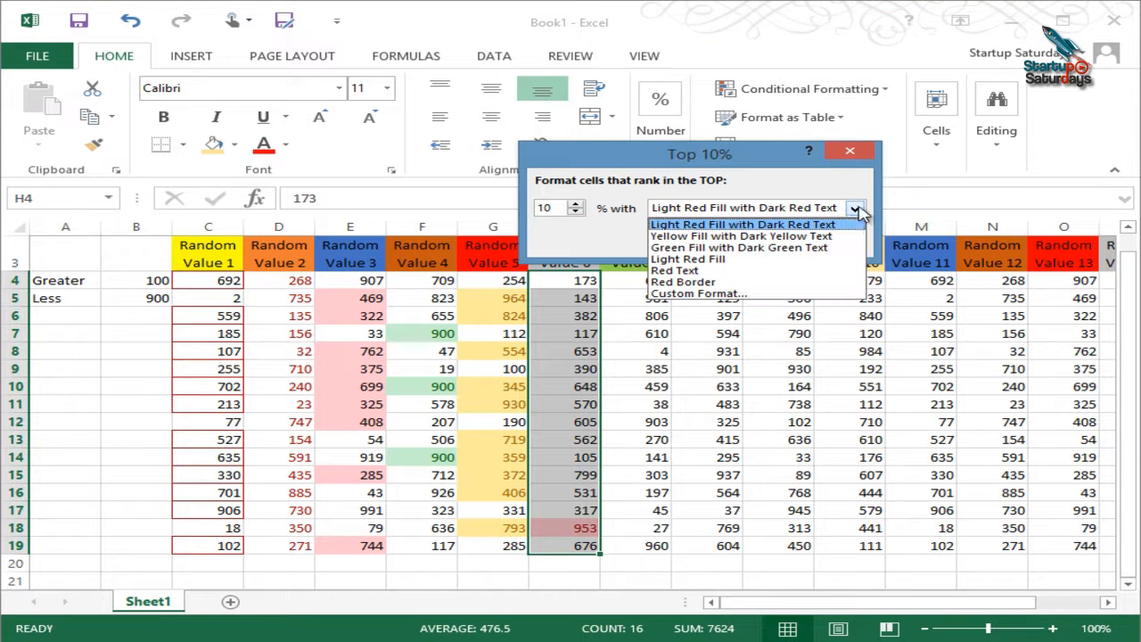
left_click(831, 226)
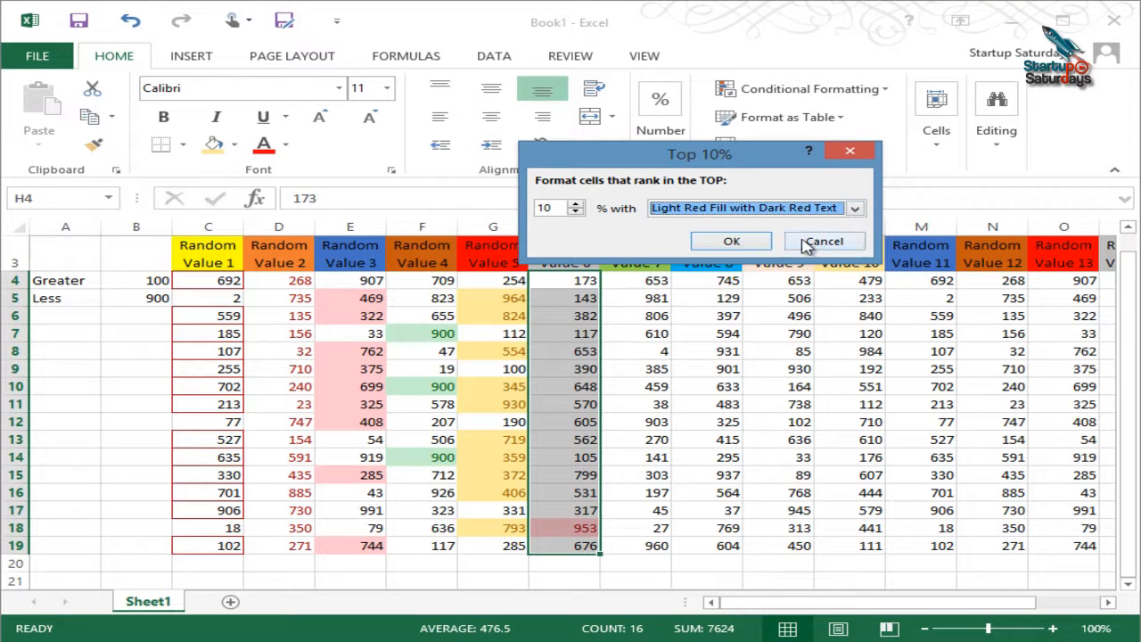
left_click(746, 245)
left_click(677, 404)
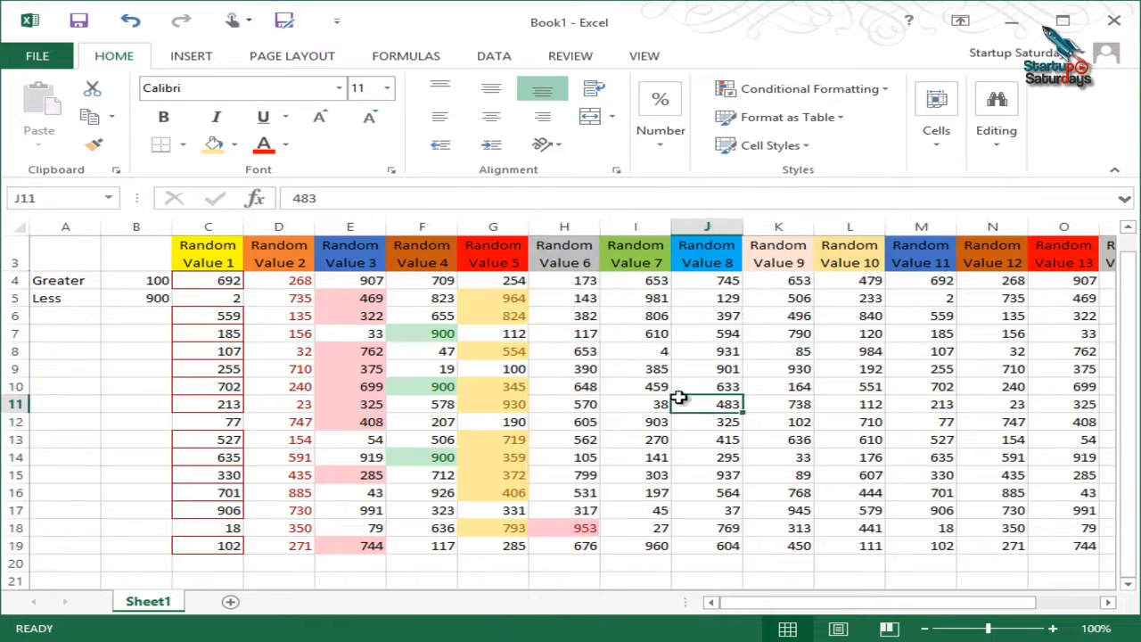
Start a Bottom 10 Items rule for the Random Value 7 cells I4:I19.
left_click(636, 284)
left_click_drag(637, 290, 629, 542)
left_click(851, 94)
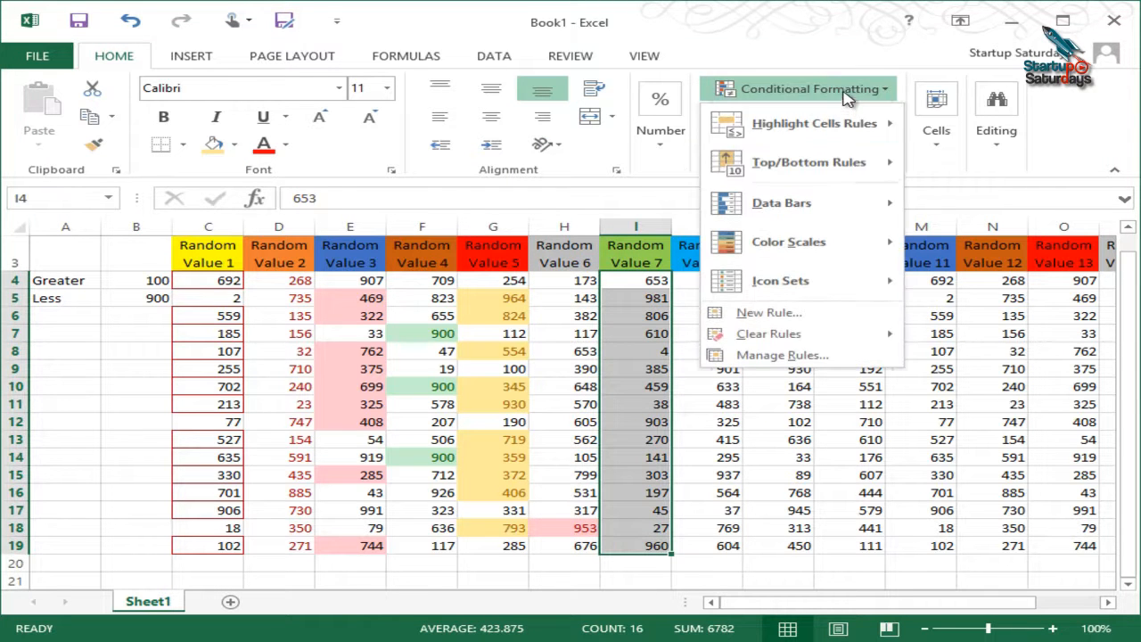
mouse_move(838, 176)
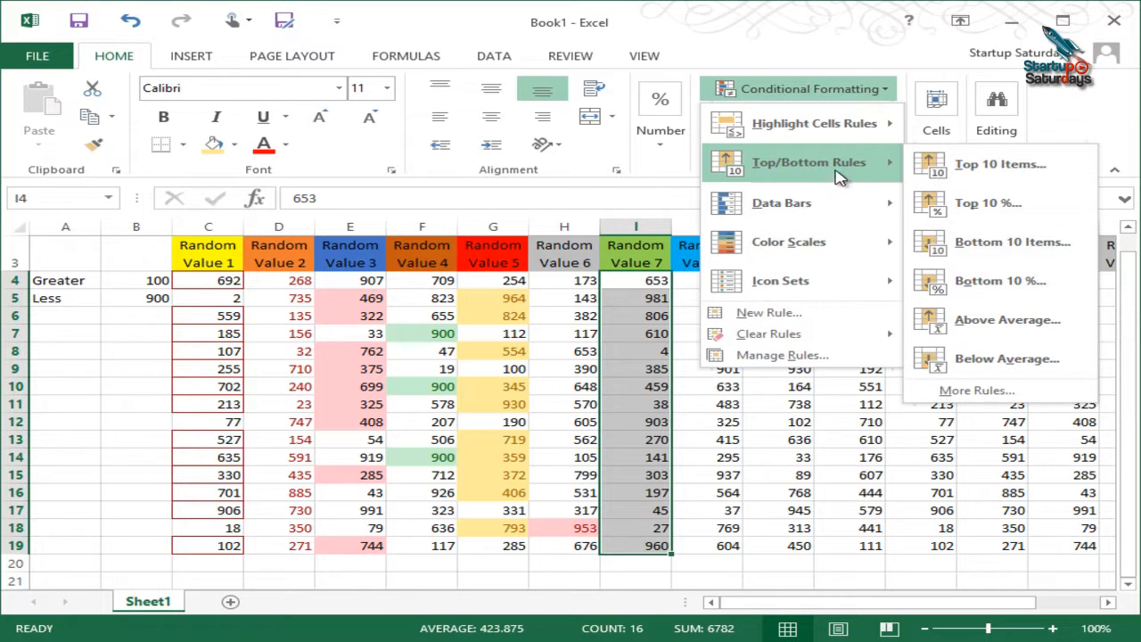
left_click(1012, 242)
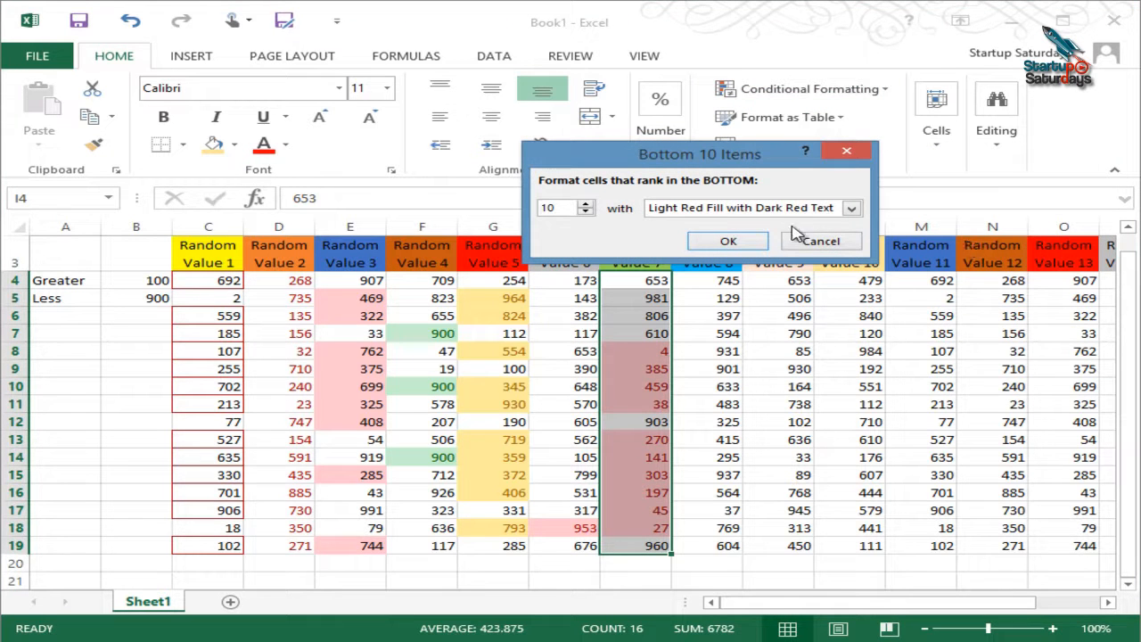
Try a count of 8 in the Bottom 10 Items rule and set it back to 10.
left_click(585, 213)
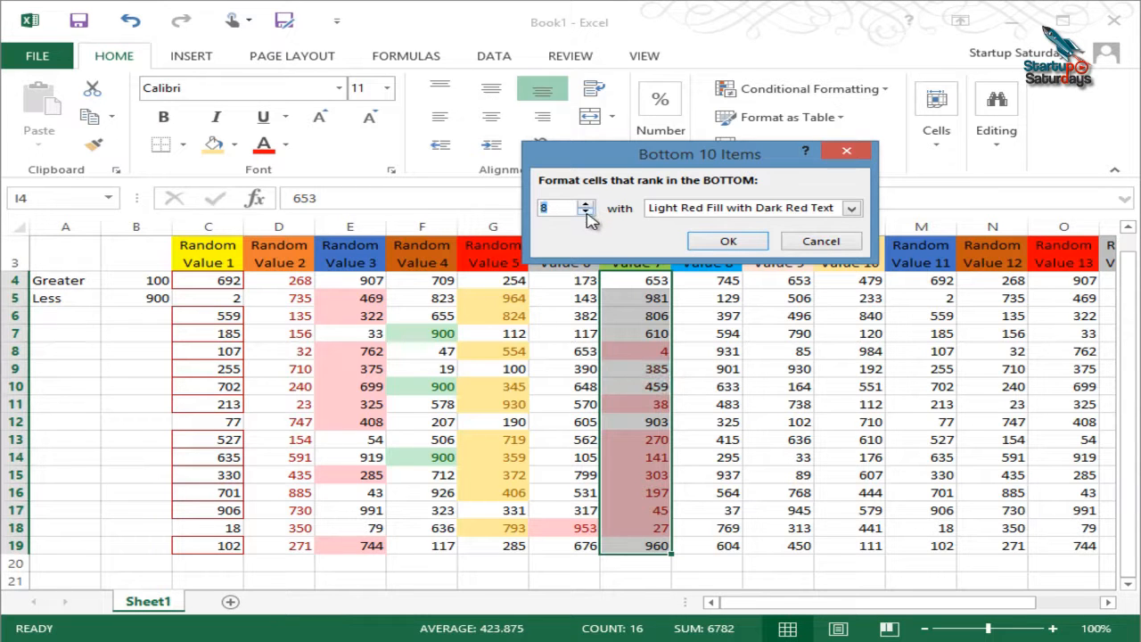
left_click(586, 204)
left_click(586, 204)
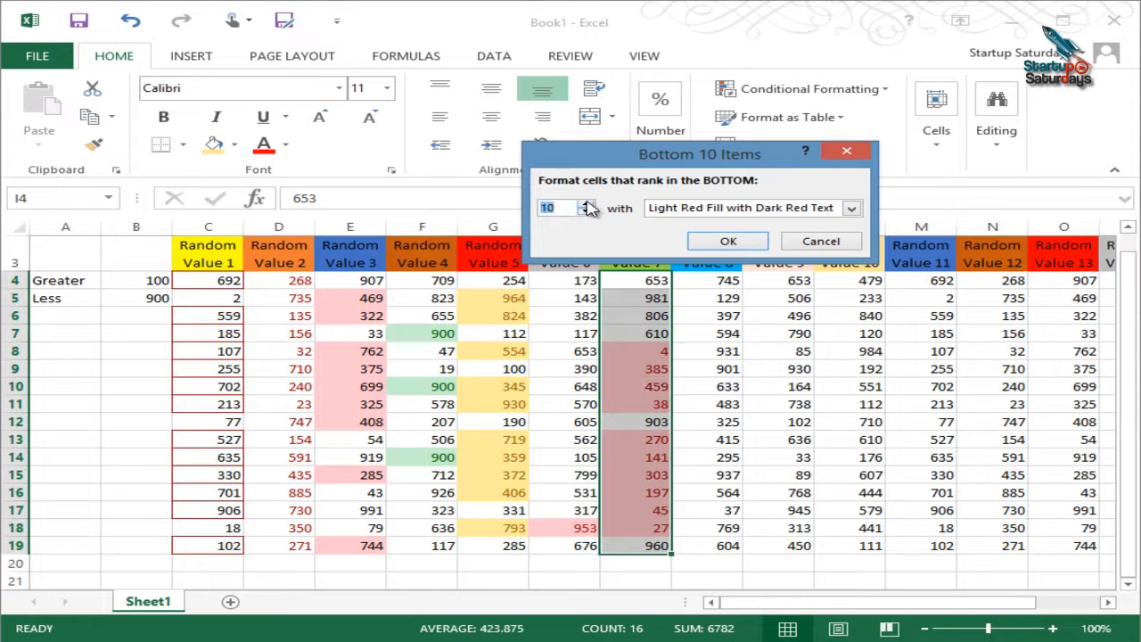
Give the Bottom 10 Items rule a custom format with a solid green fill and apply the rule.
left_click(849, 208)
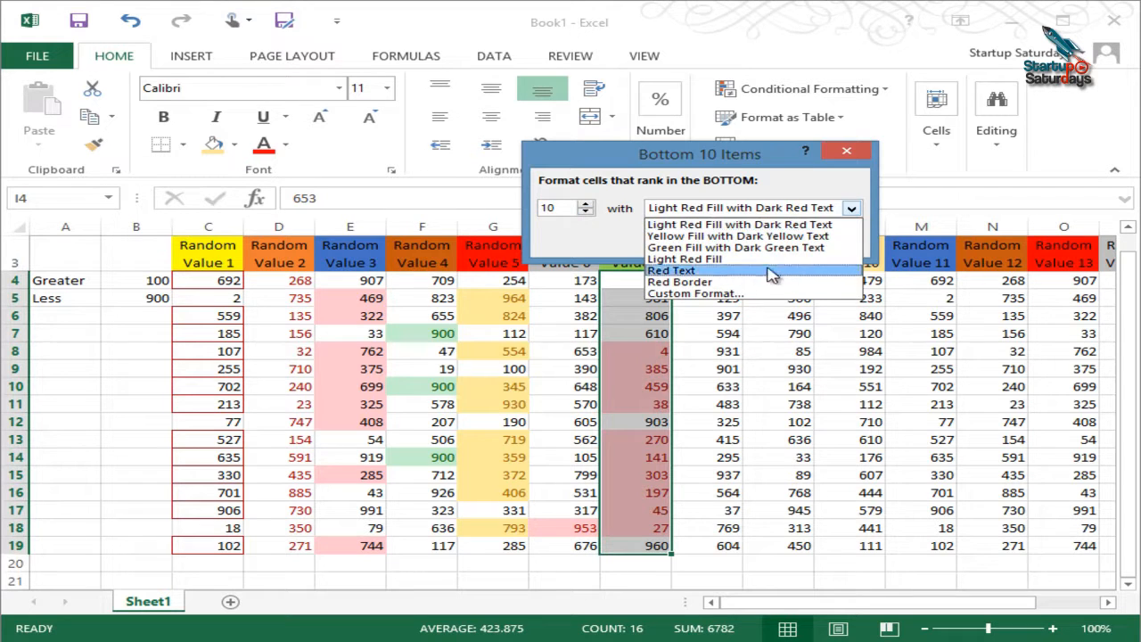
left_click(764, 298)
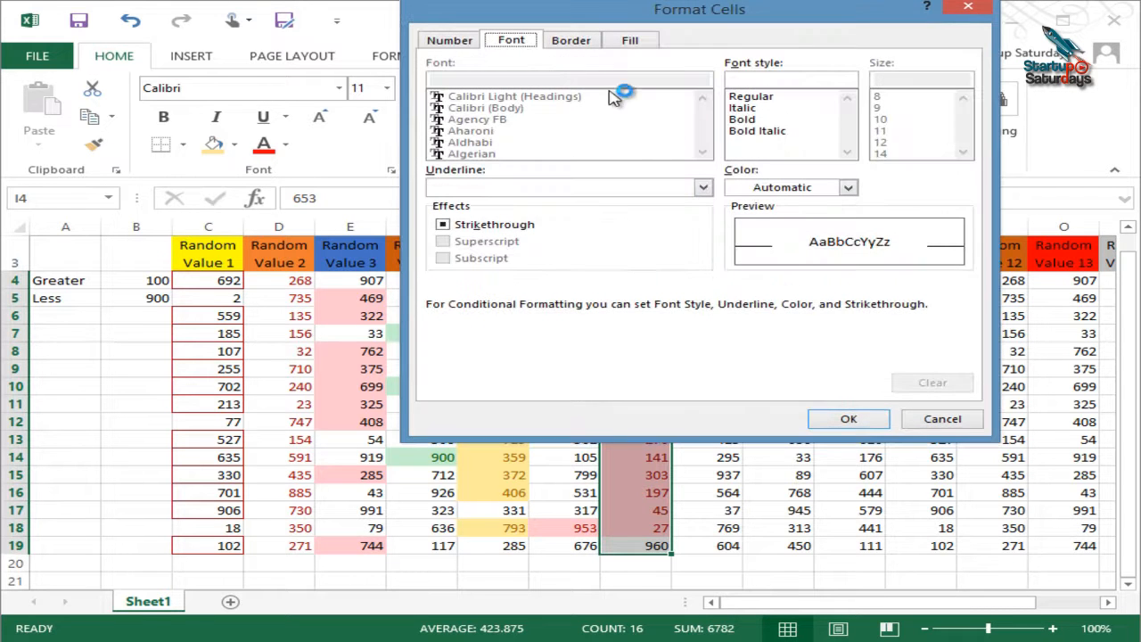
left_click(630, 41)
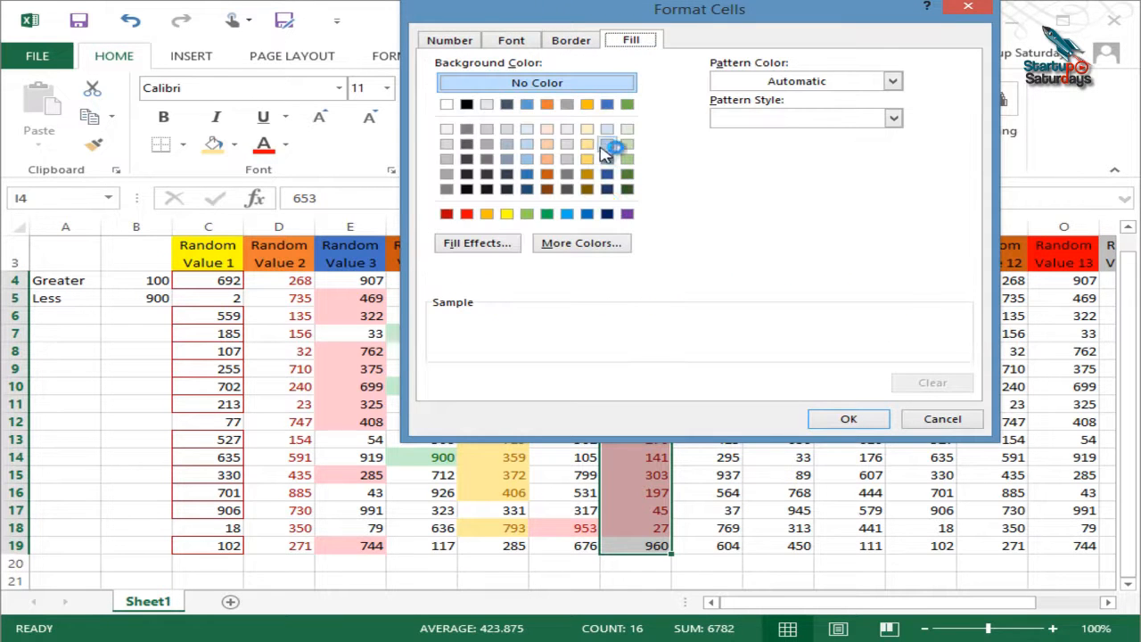
left_click(550, 214)
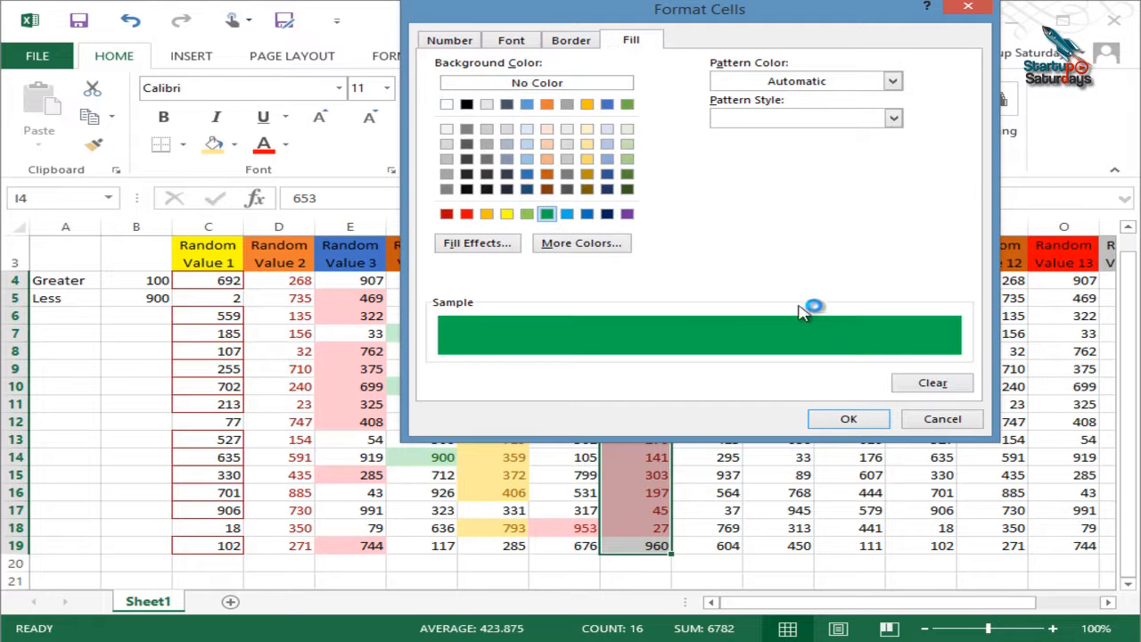
left_click(851, 419)
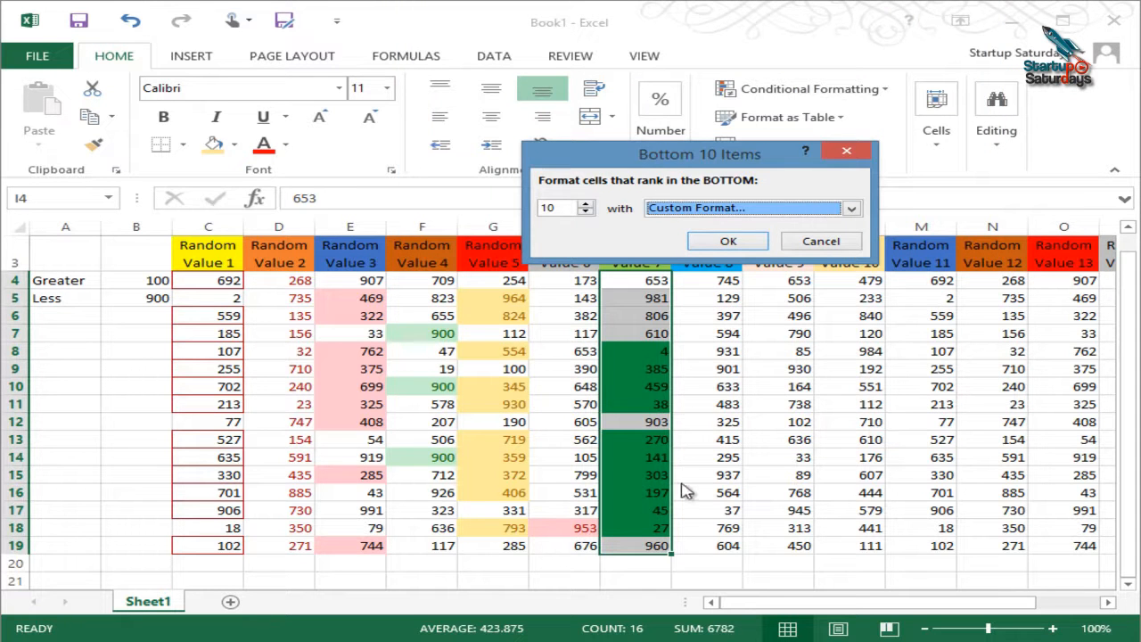
left_click(726, 239)
left_click(722, 350)
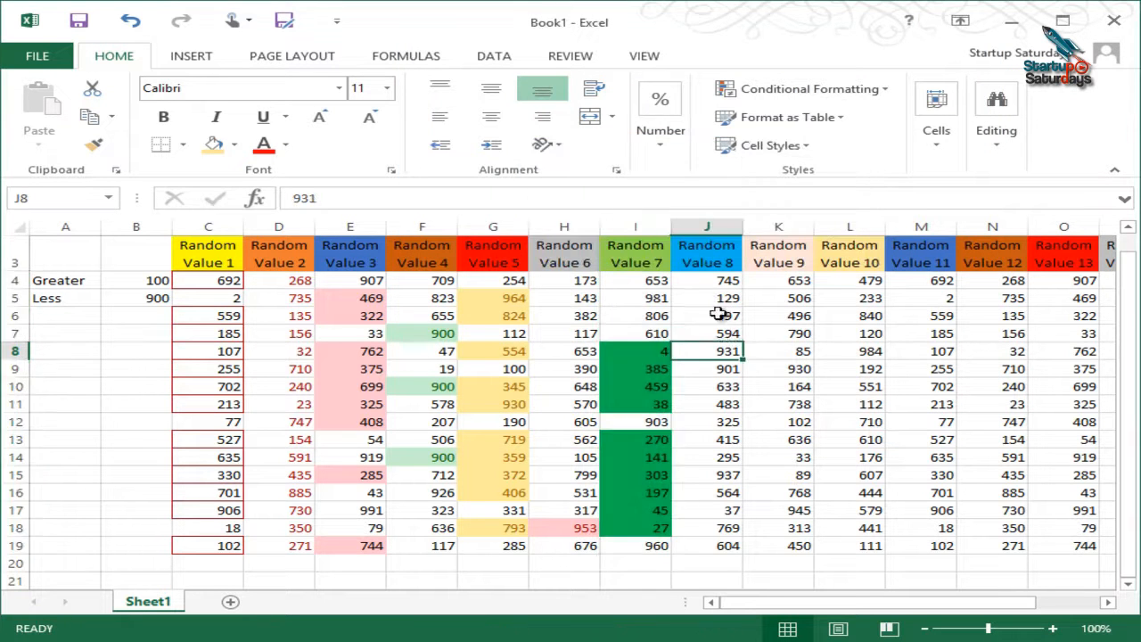
Highlight the bottom 10% of the Random Value 8 cells J4:J19 using a custom format with a dark red fill.
left_click_drag(702, 282, 728, 540)
left_click(807, 90)
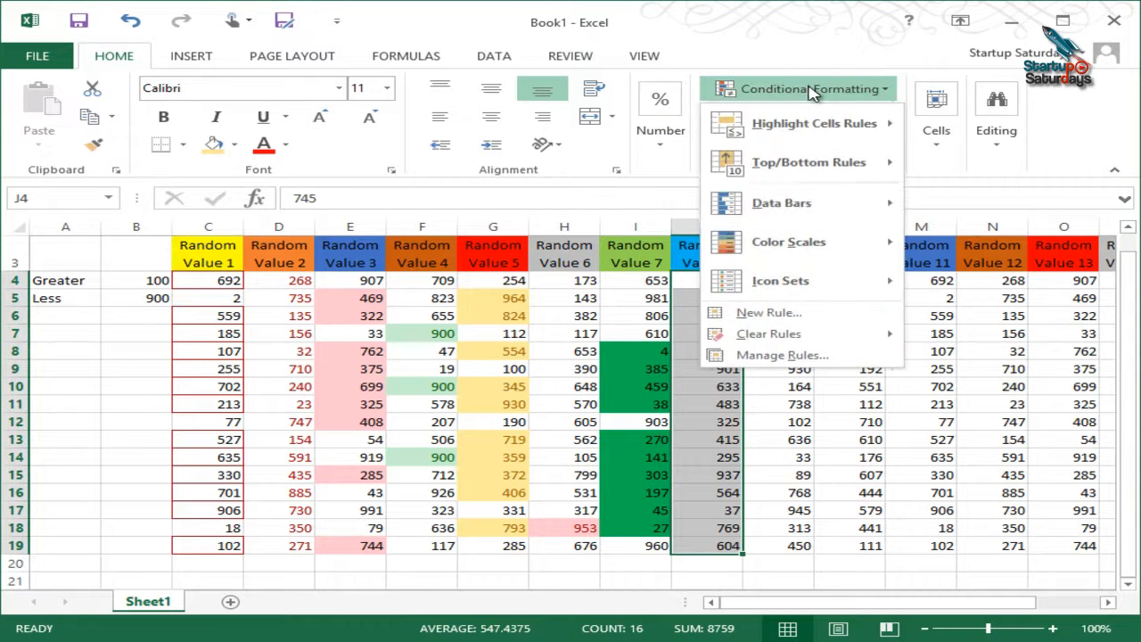
mouse_move(805, 233)
mouse_move(813, 162)
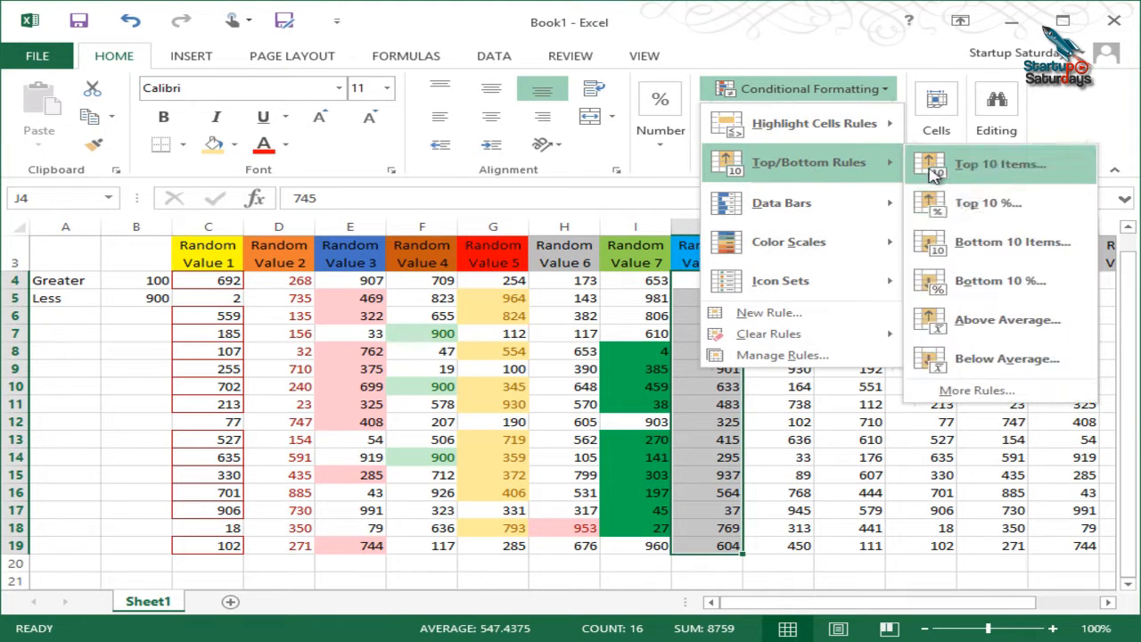
left_click(1003, 282)
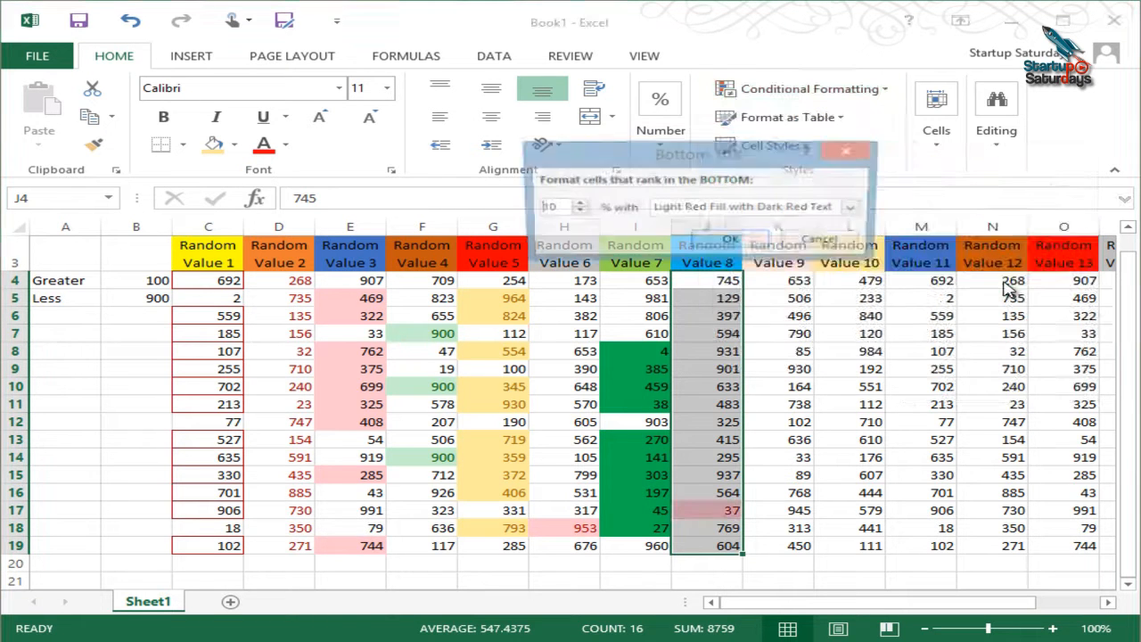
left_click(854, 208)
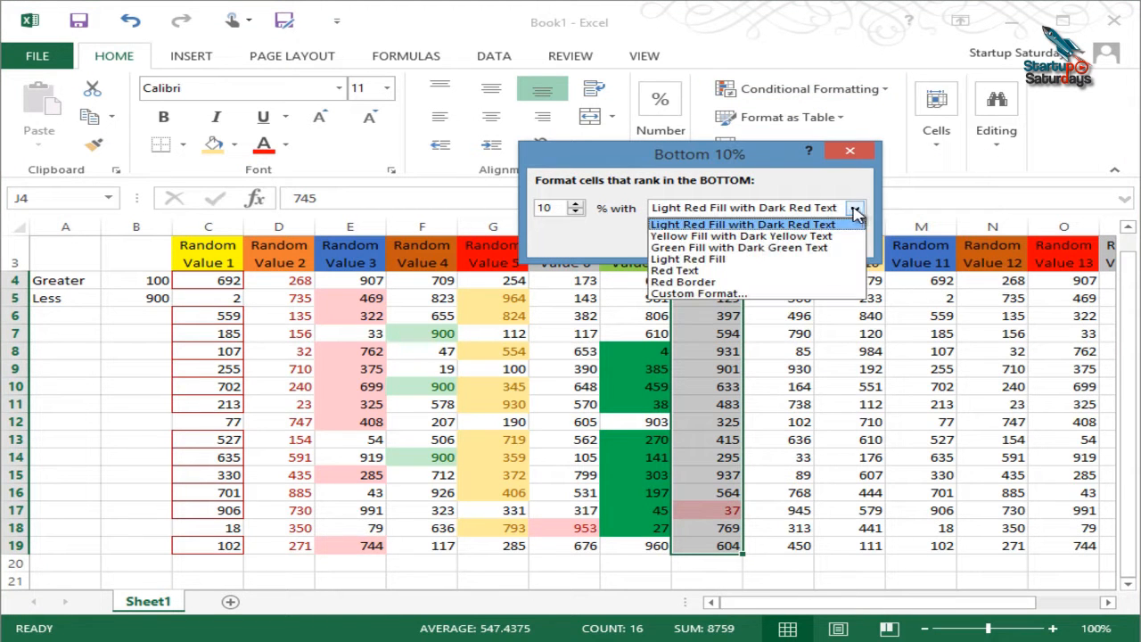
left_click(799, 300)
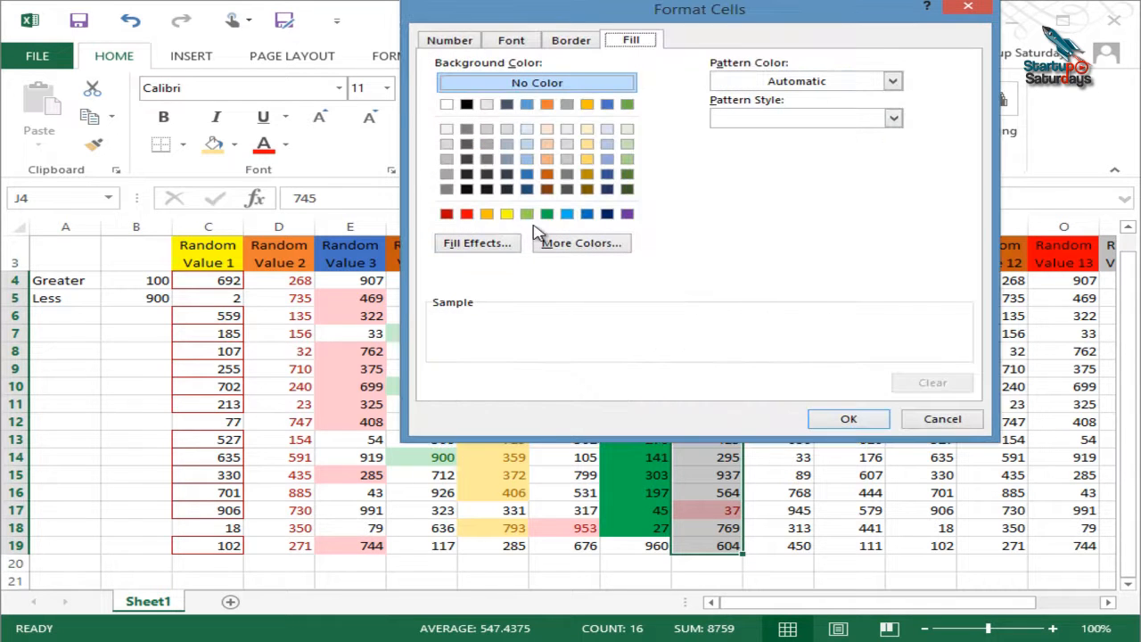
left_click(446, 215)
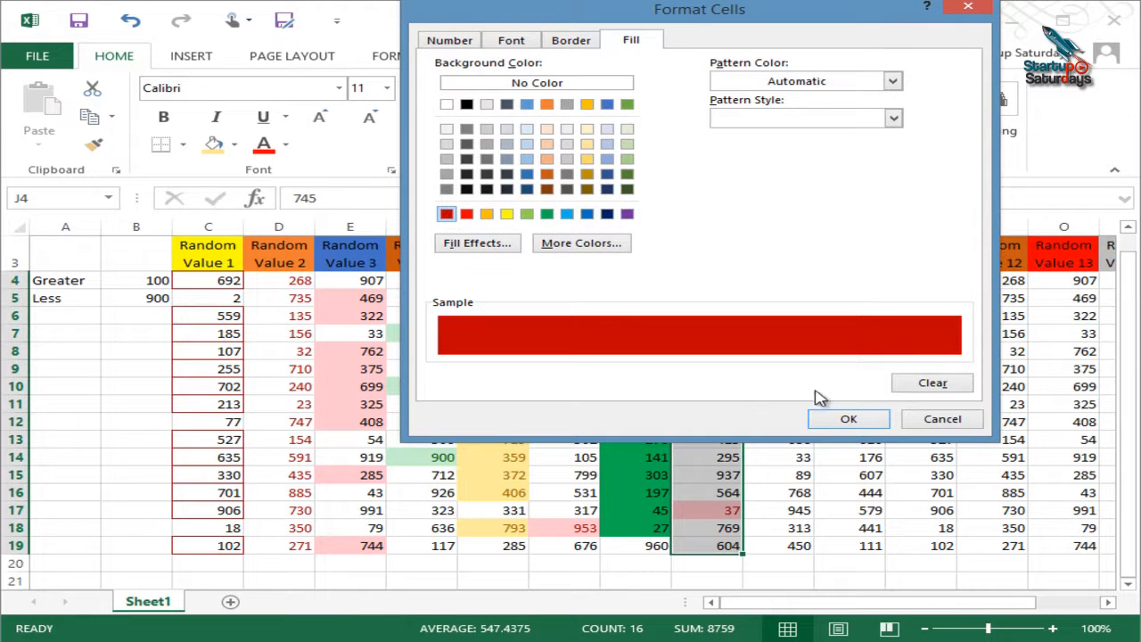
left_click(849, 419)
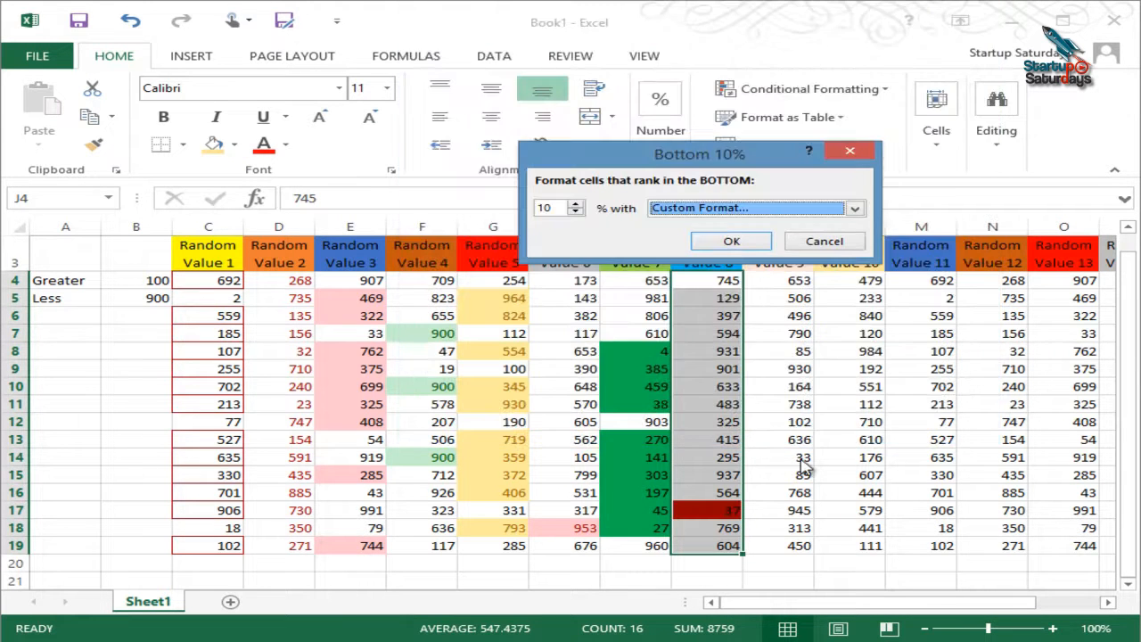
left_click(732, 242)
Highlight the above-average values in the Random Value 9 cells K4:K19 using a custom format with a dark orange fill.
left_click_drag(779, 280, 796, 541)
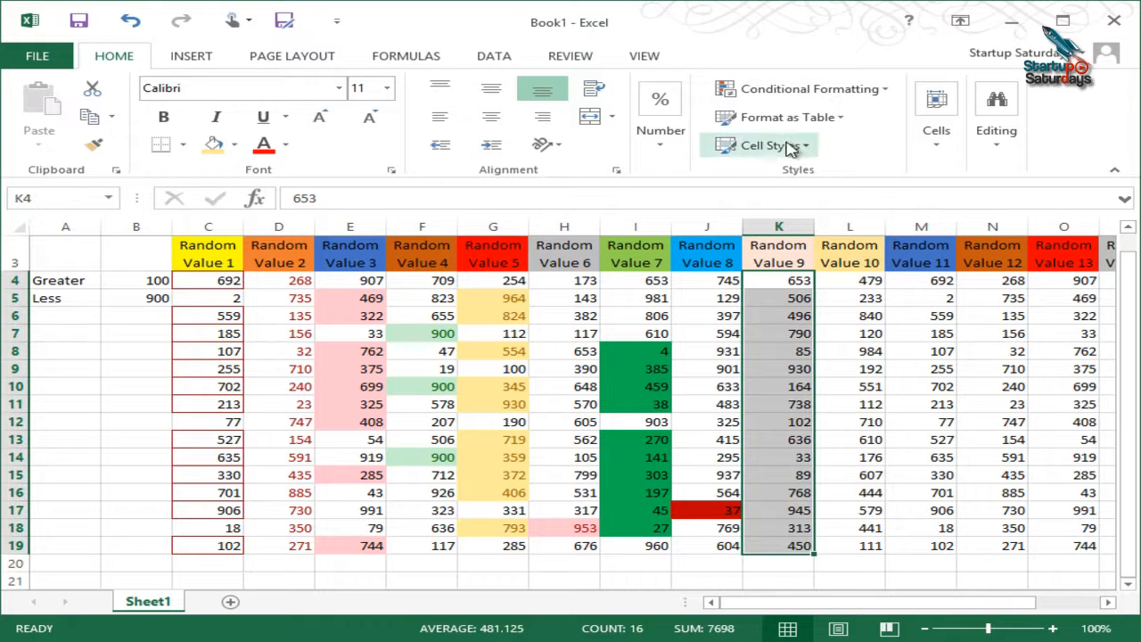
left_click(829, 89)
mouse_move(829, 162)
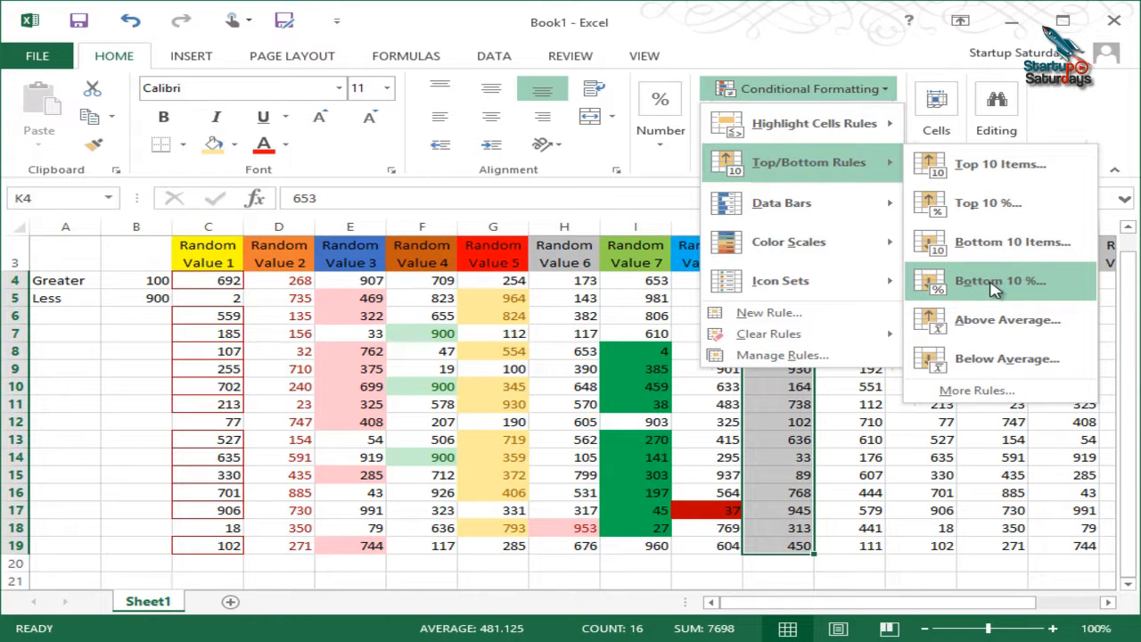
left_click(995, 327)
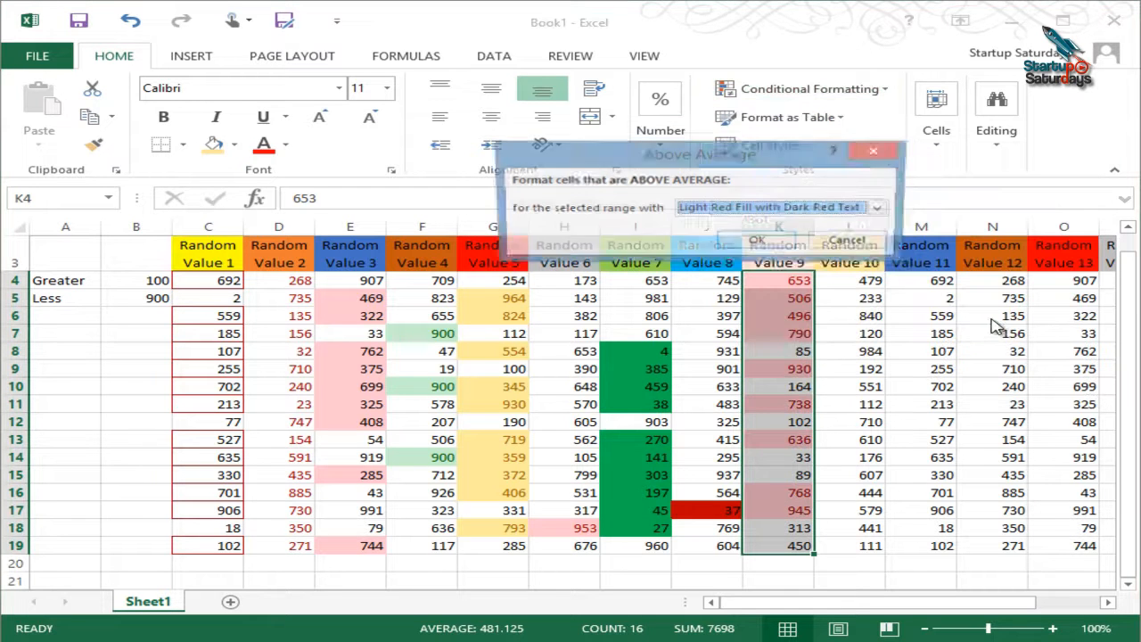
left_click(842, 208)
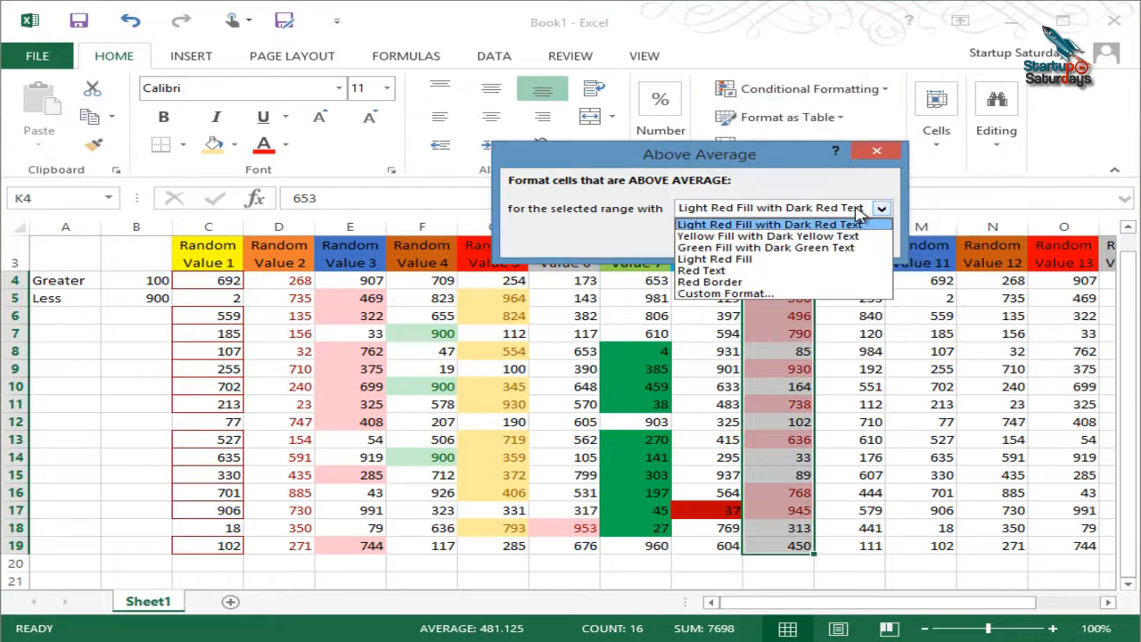
left_click(686, 295)
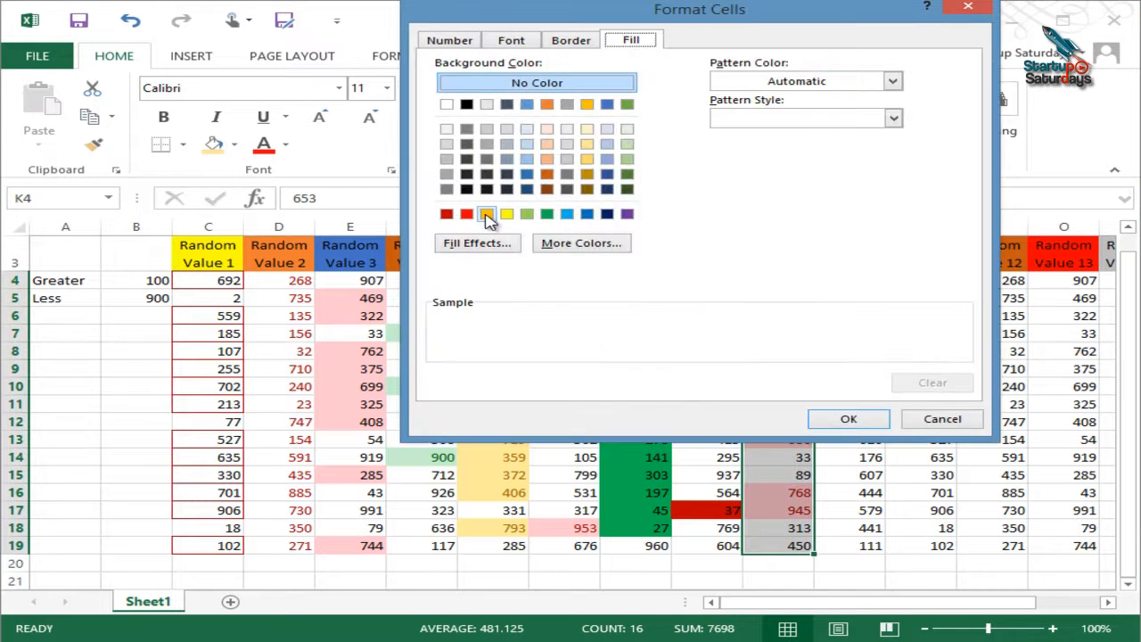
left_click(548, 175)
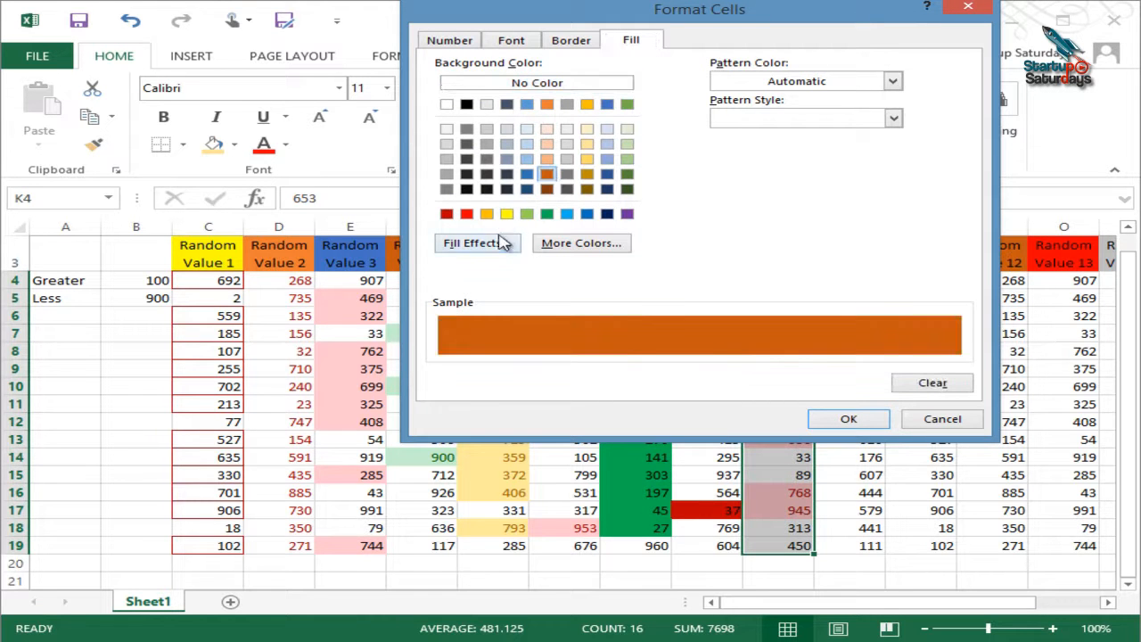
left_click(836, 425)
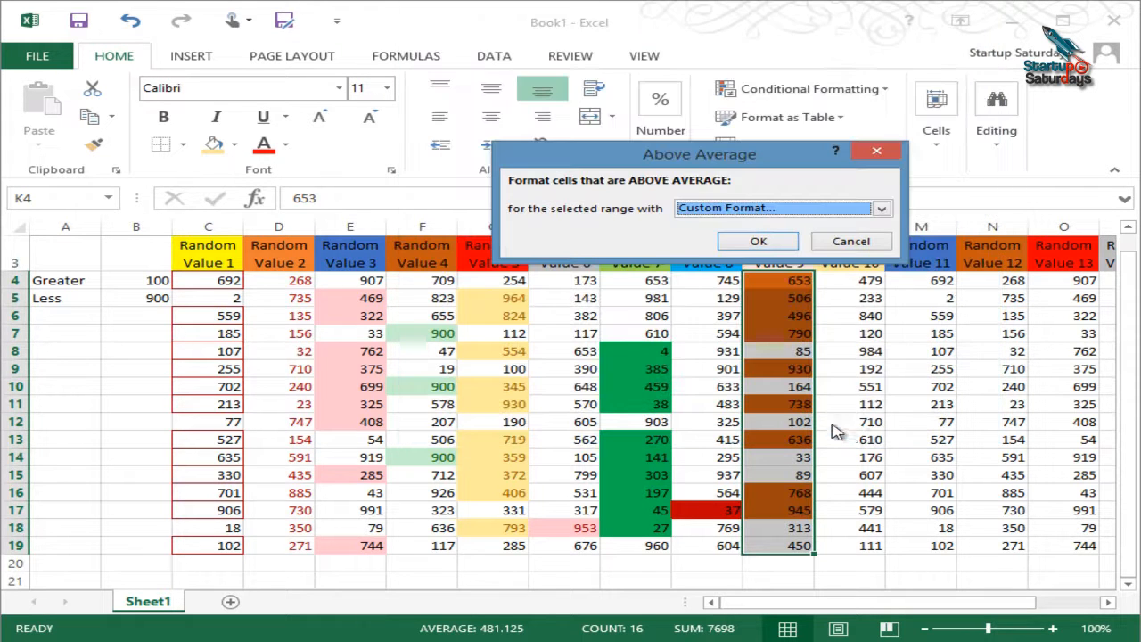
left_click(759, 241)
Highlight the below-average values in the Random Value 10 cells L4:L19 using a custom format with a yellow fill.
left_click(851, 316)
left_click(851, 280)
left_click_drag(851, 281, 842, 542)
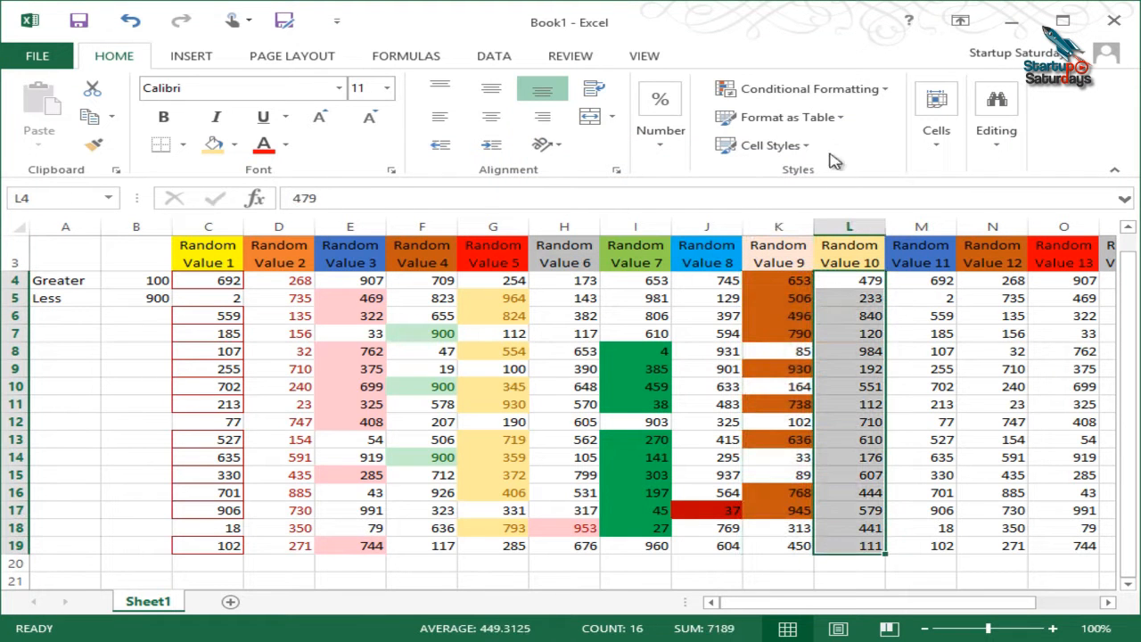
left_click(832, 91)
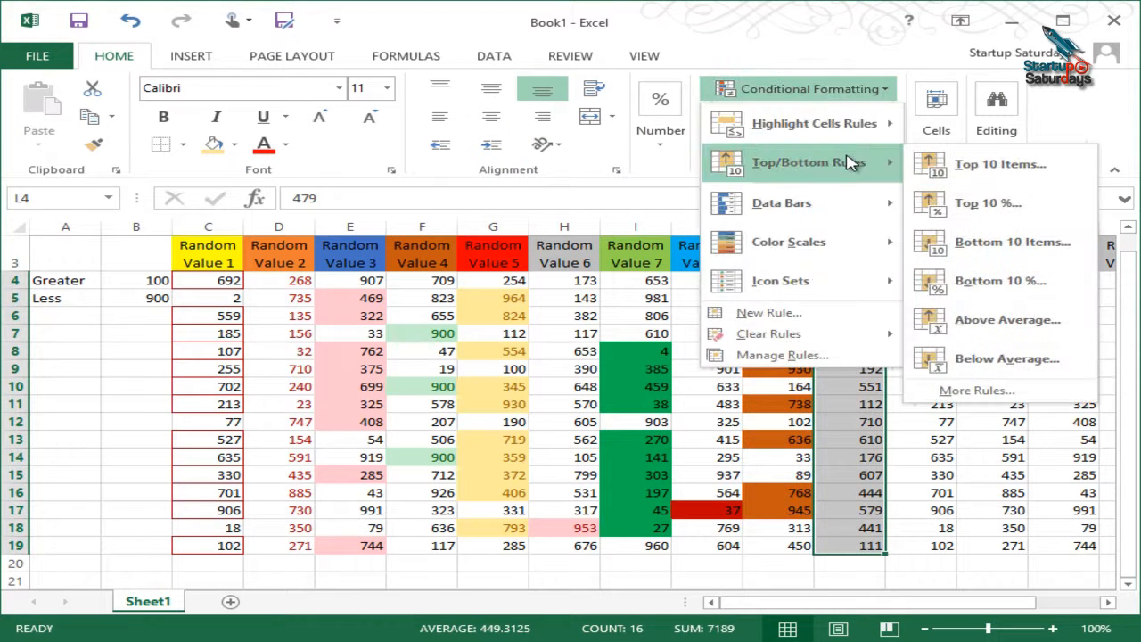
left_click(1010, 361)
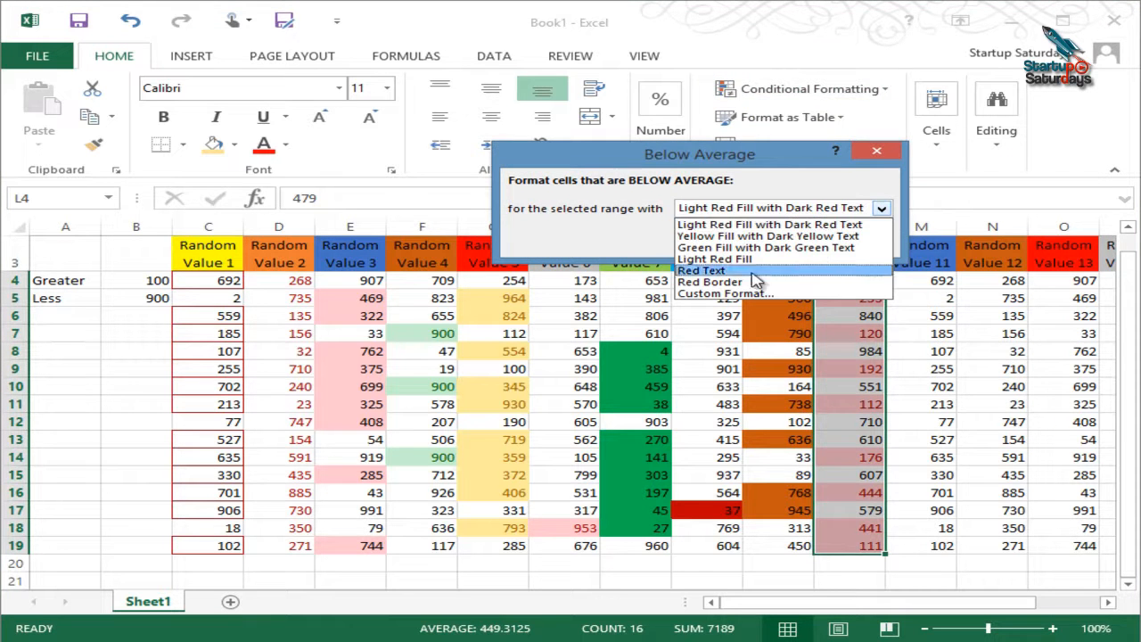
left_click(713, 294)
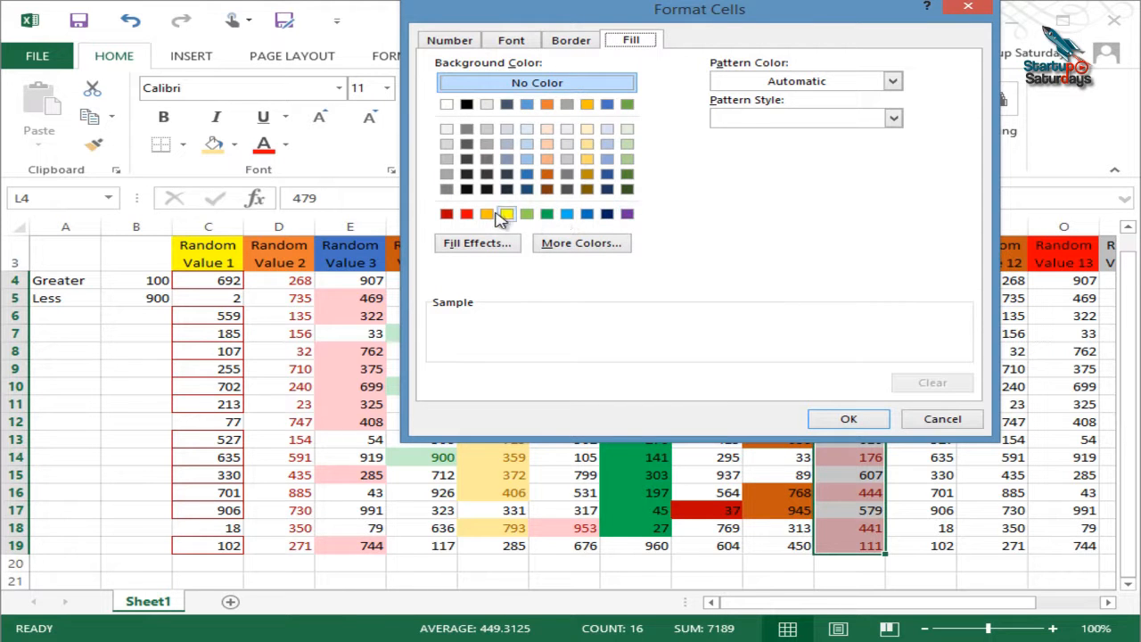
left_click(507, 215)
left_click(845, 419)
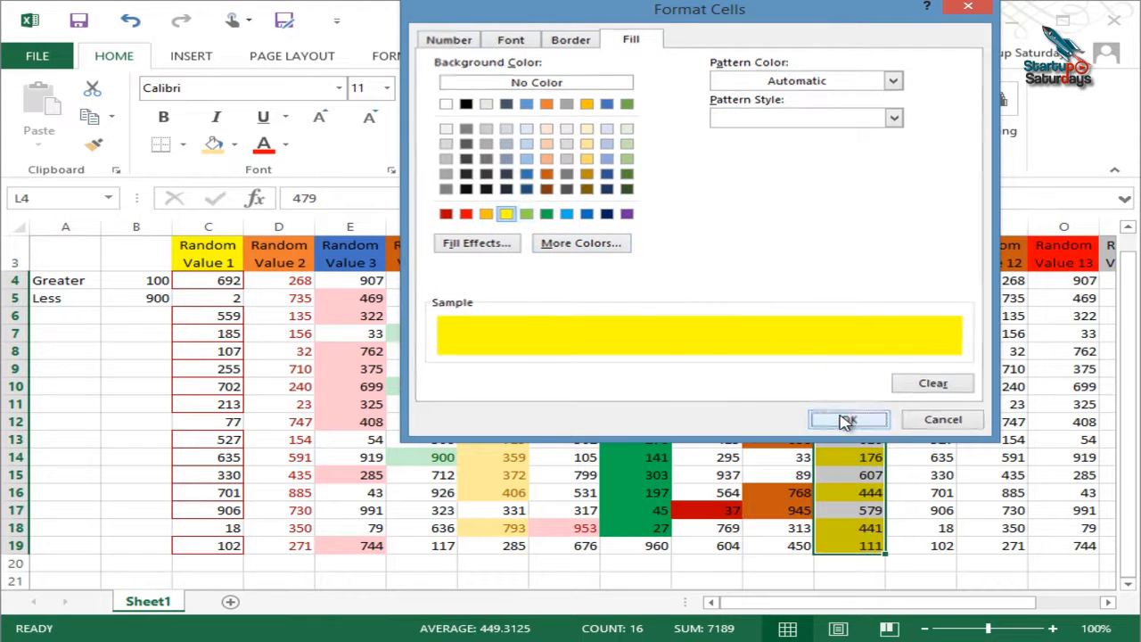
left_click(758, 241)
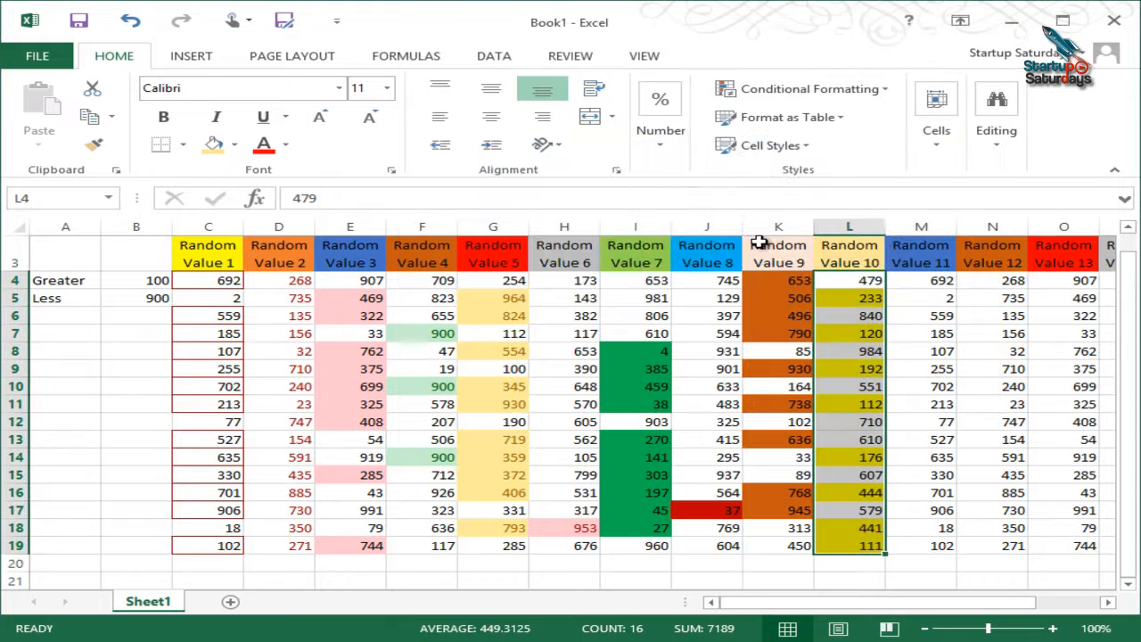
left_click(939, 310)
left_click_drag(923, 280, 909, 546)
left_click(813, 88)
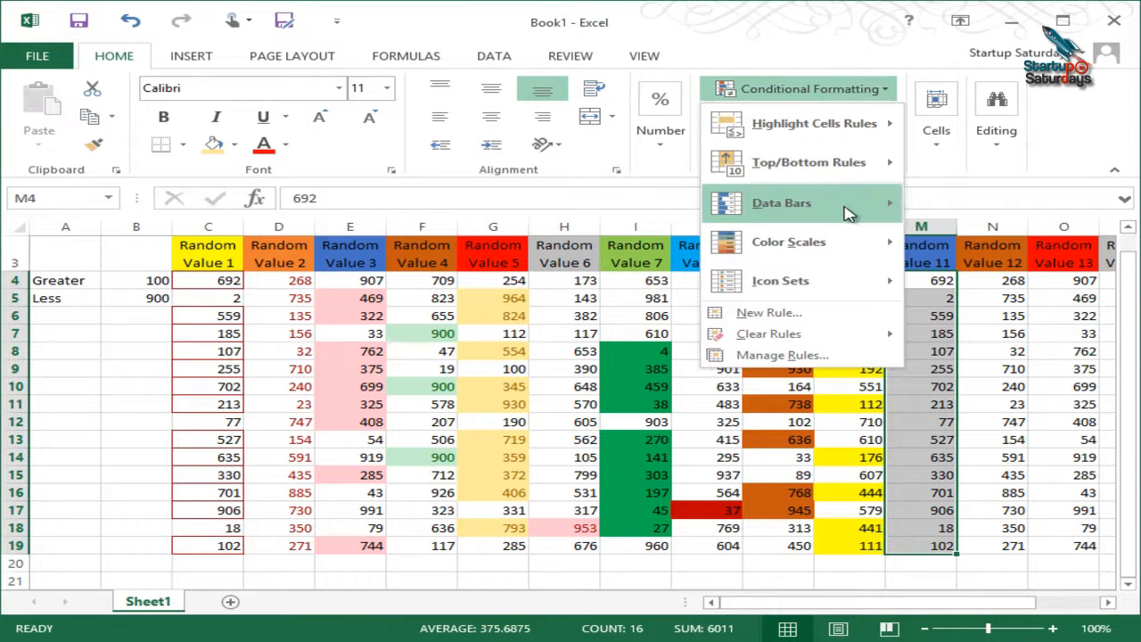
mouse_move(806, 215)
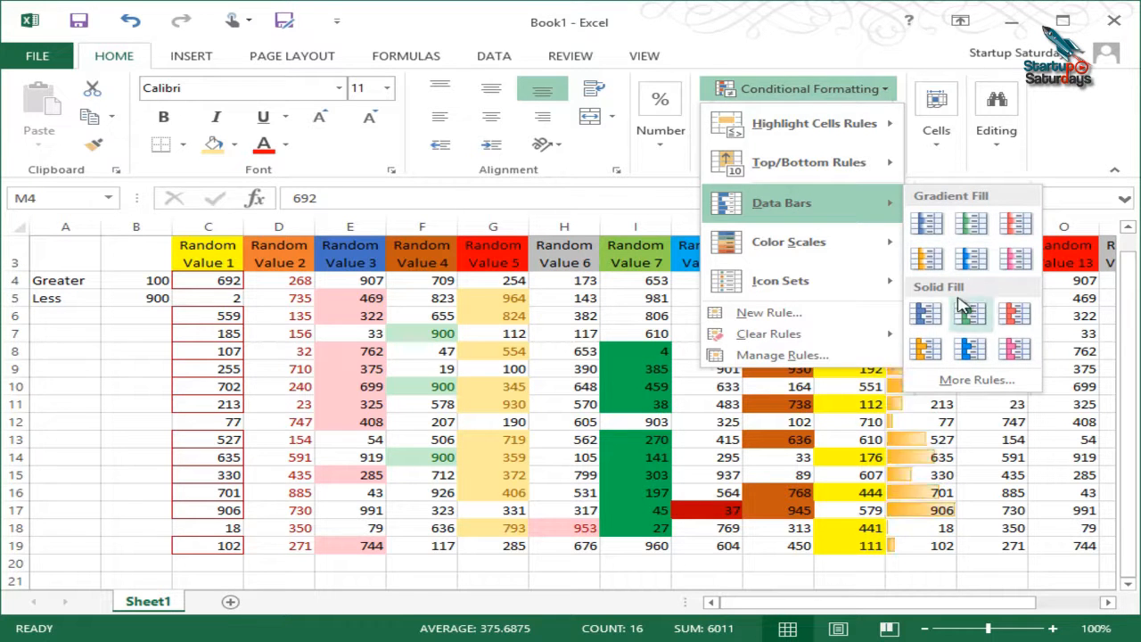
left_click(839, 403)
left_click(896, 329)
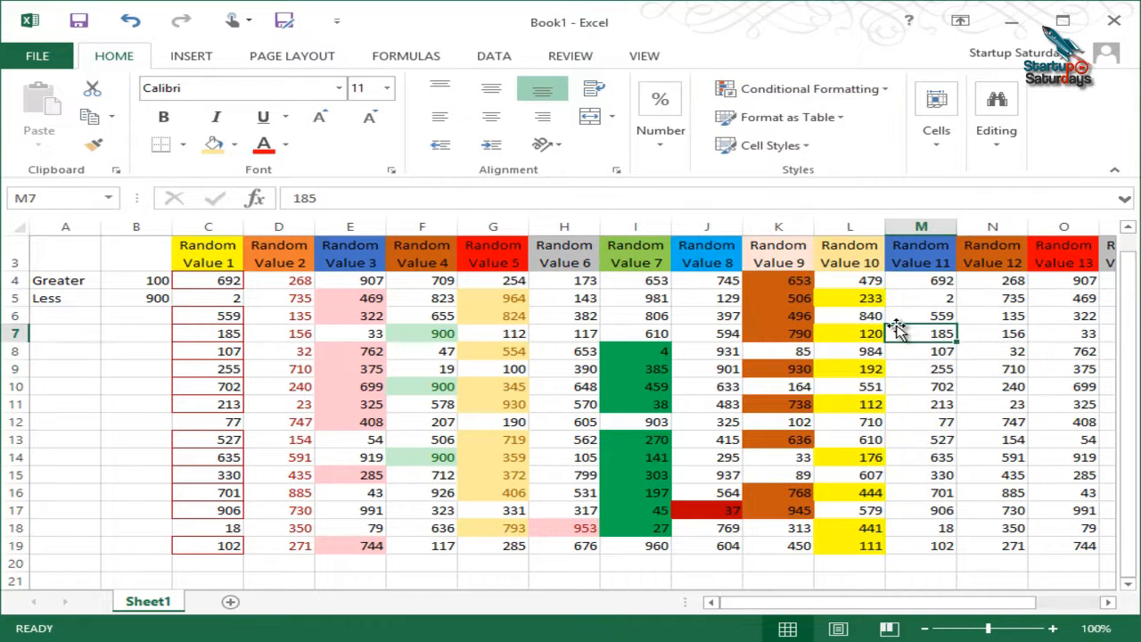
key("Right")
key("Right")
key("Right")
key("Right")
key("Right")
key("Right")
key("Right")
key("Right")
key("Right")
key("Right")
key("Right")
key("Right")
key("Right")
key("Right")
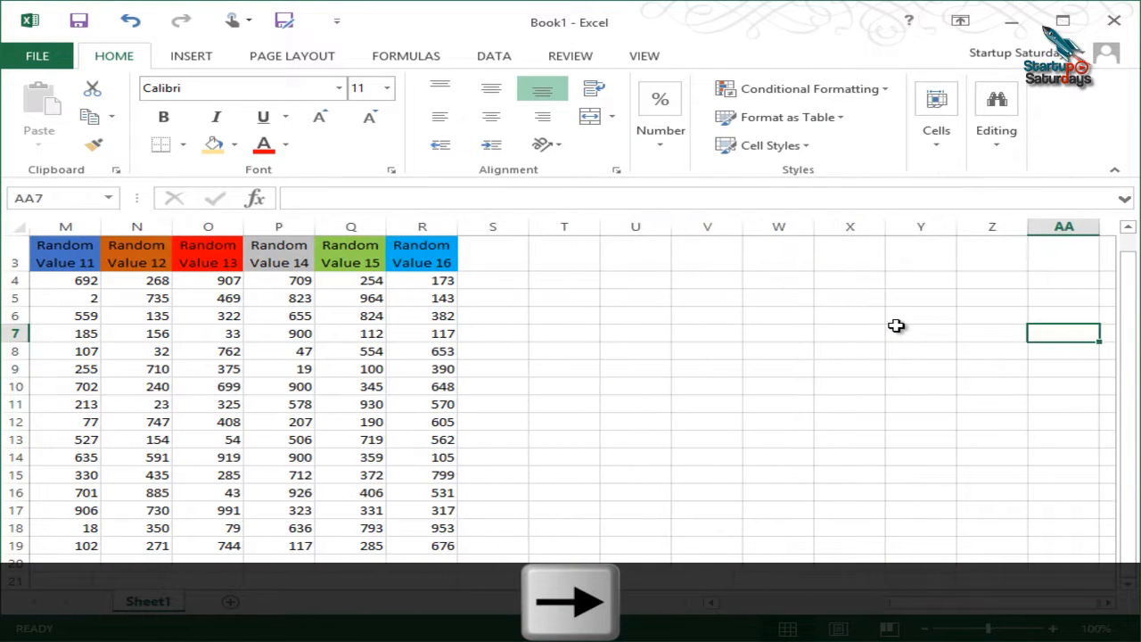
left_click(751, 93)
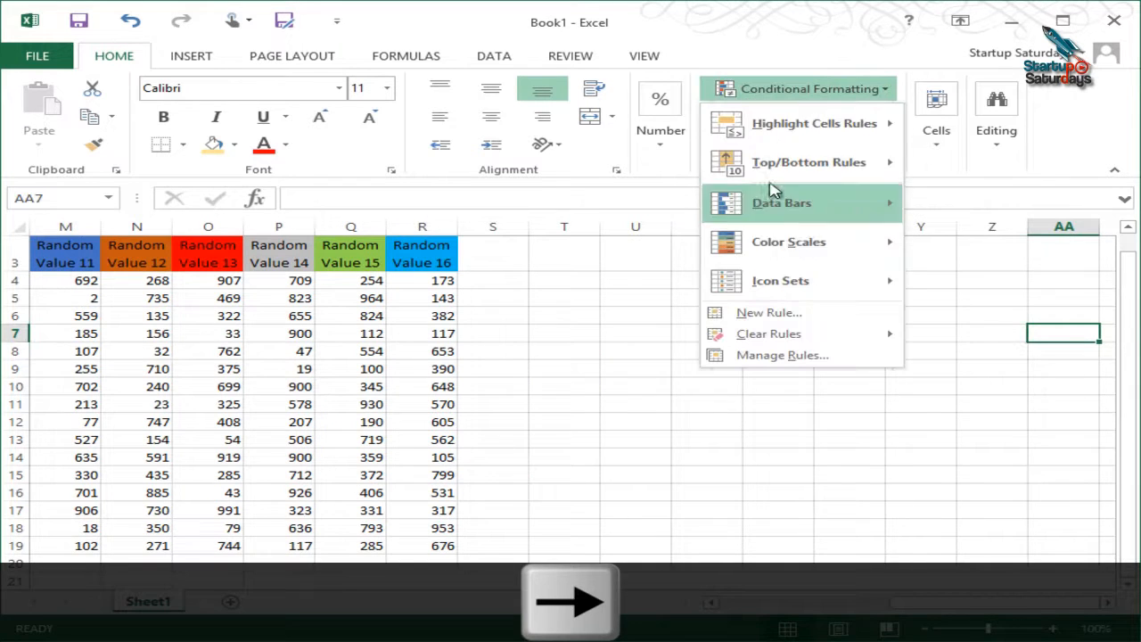
mouse_move(853, 204)
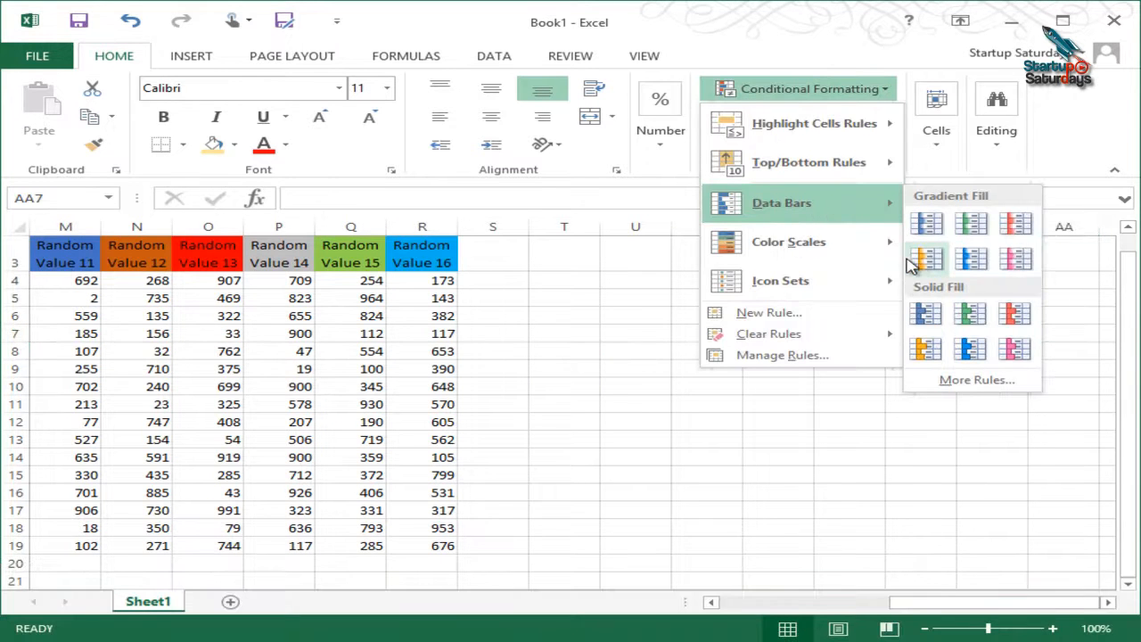
left_click(115, 484)
Apply orange gradient-fill data bars to the Random Value 11 cells M4:M19.
left_click(710, 602)
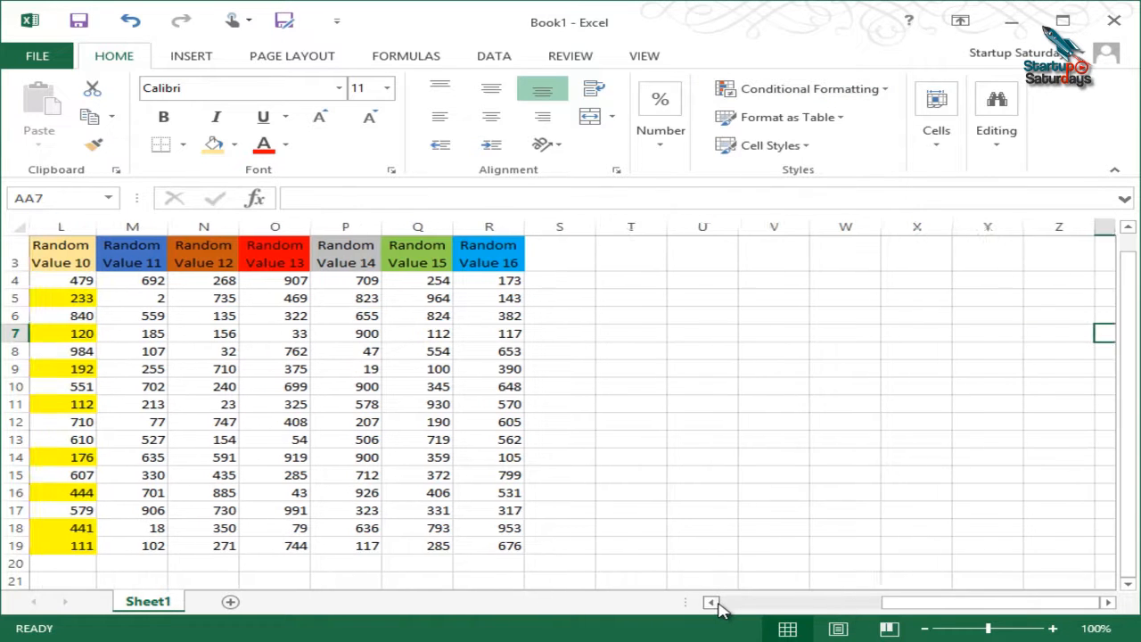
left_click(710, 602)
left_click_drag(213, 280, 209, 546)
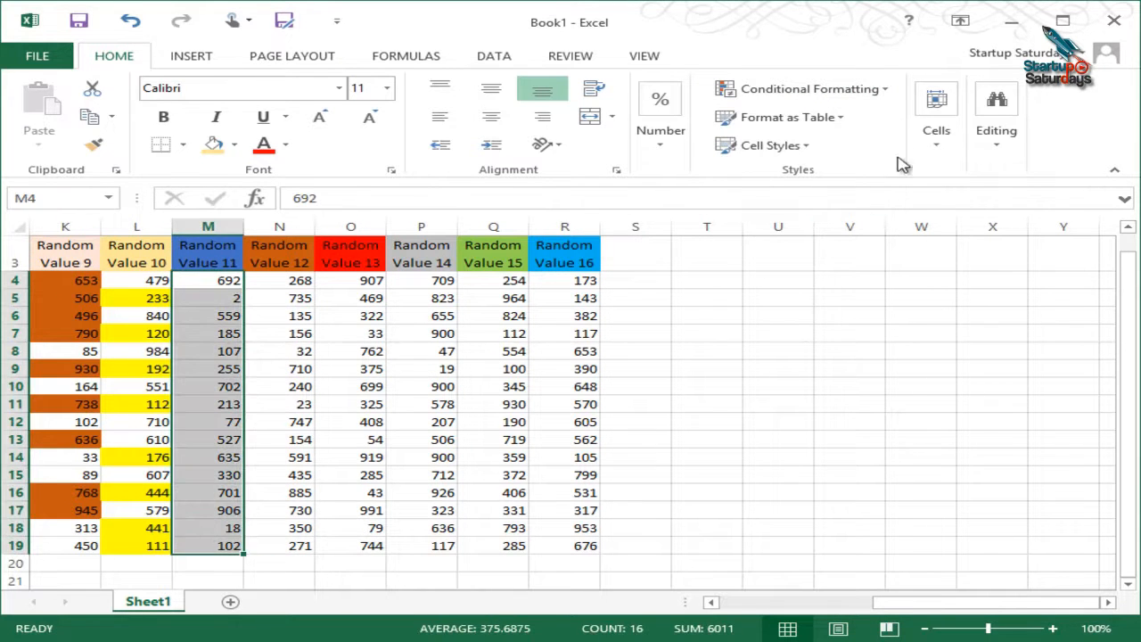
left_click(813, 92)
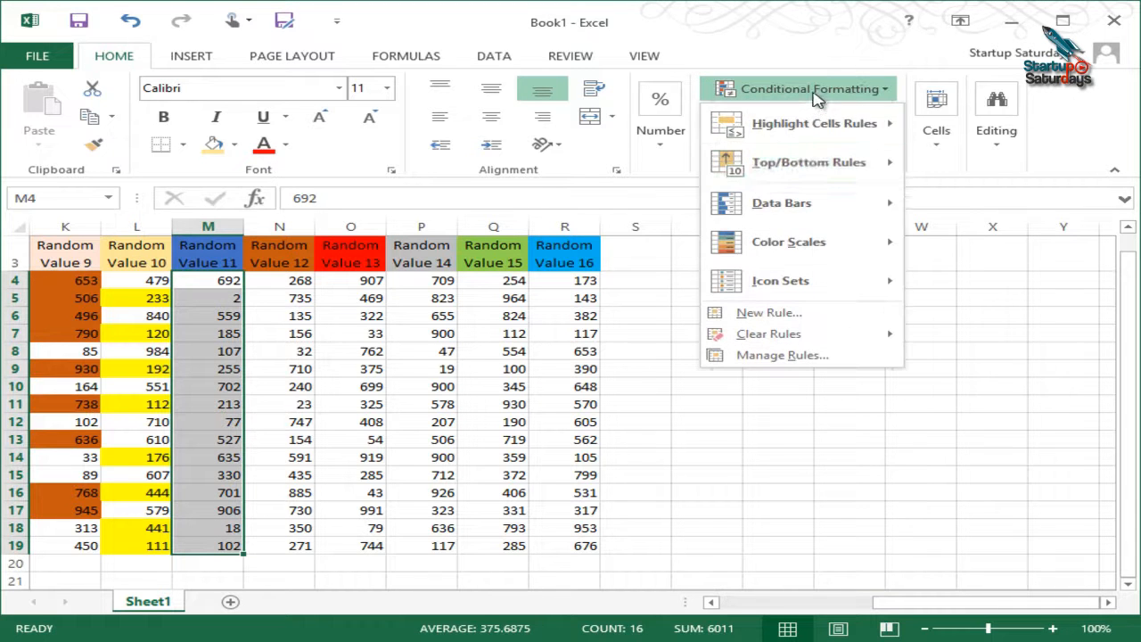
mouse_move(819, 199)
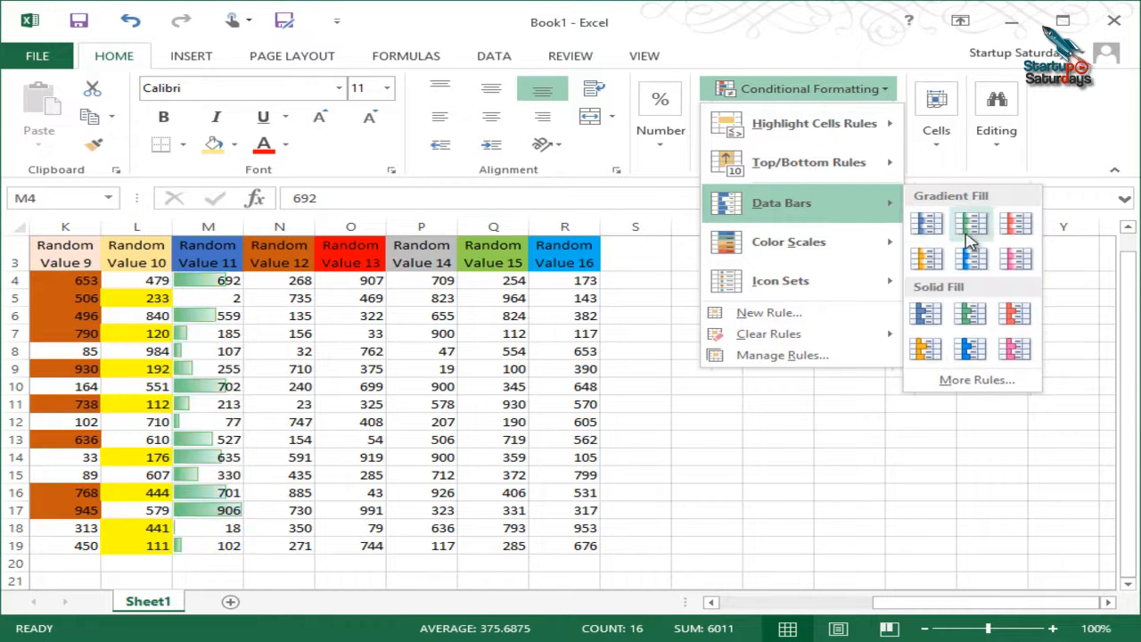
left_click(927, 258)
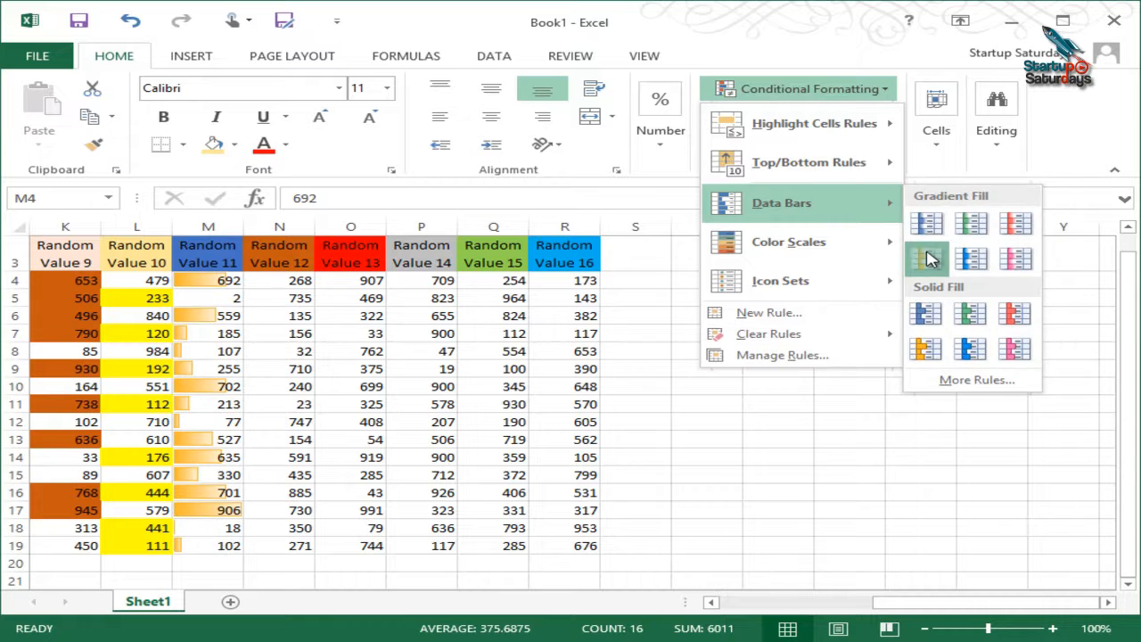
left_click_drag(365, 439, 374, 423)
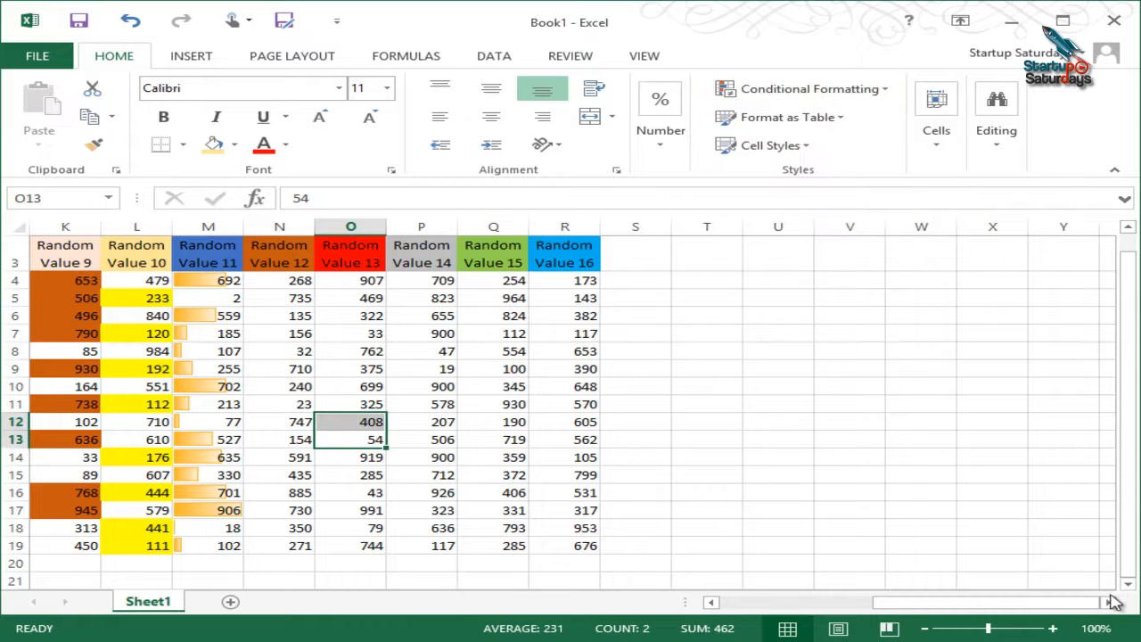
Apply the red-white-blue color scale to the Random Value 12 cells N4:N19.
left_click(1109, 602)
left_click(1109, 603)
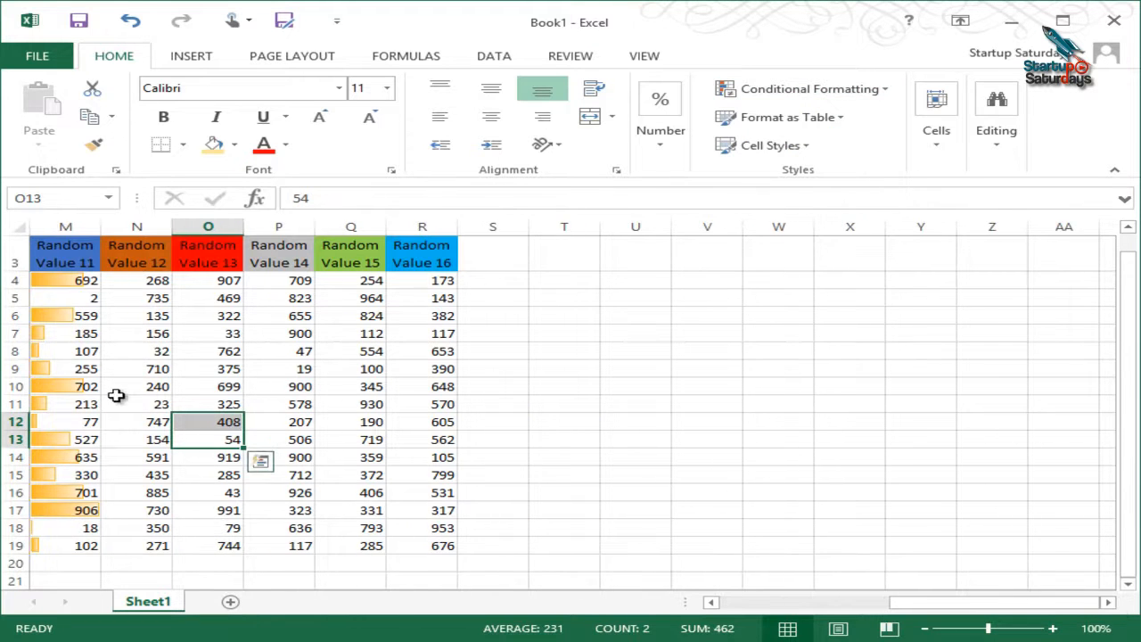
left_click_drag(128, 278, 154, 544)
left_click(816, 88)
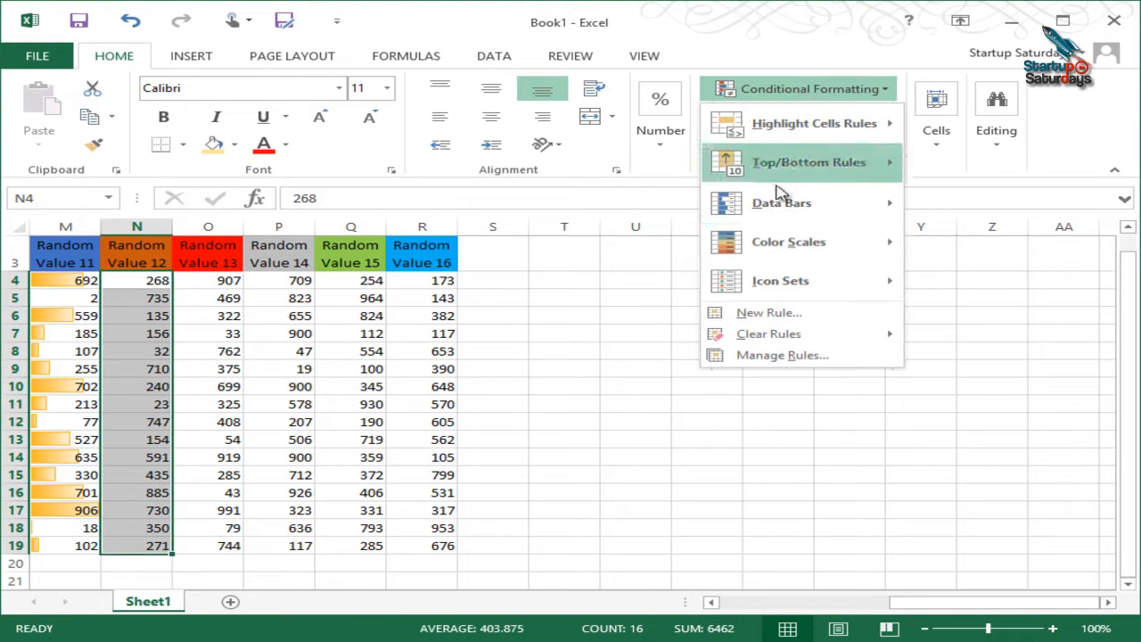
mouse_move(772, 246)
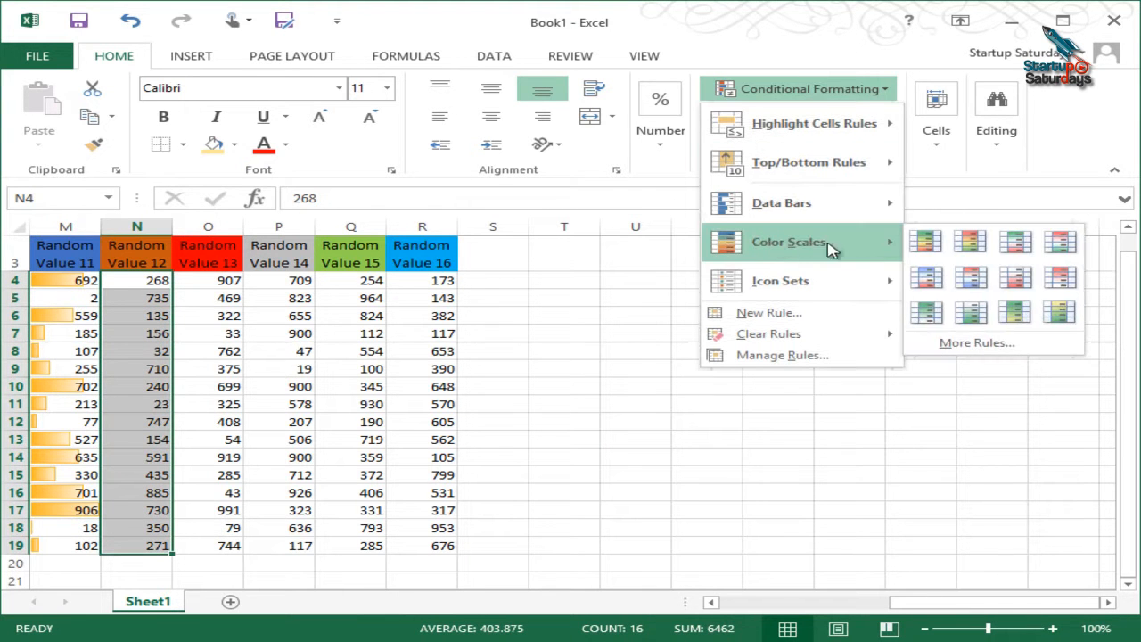
left_click(981, 283)
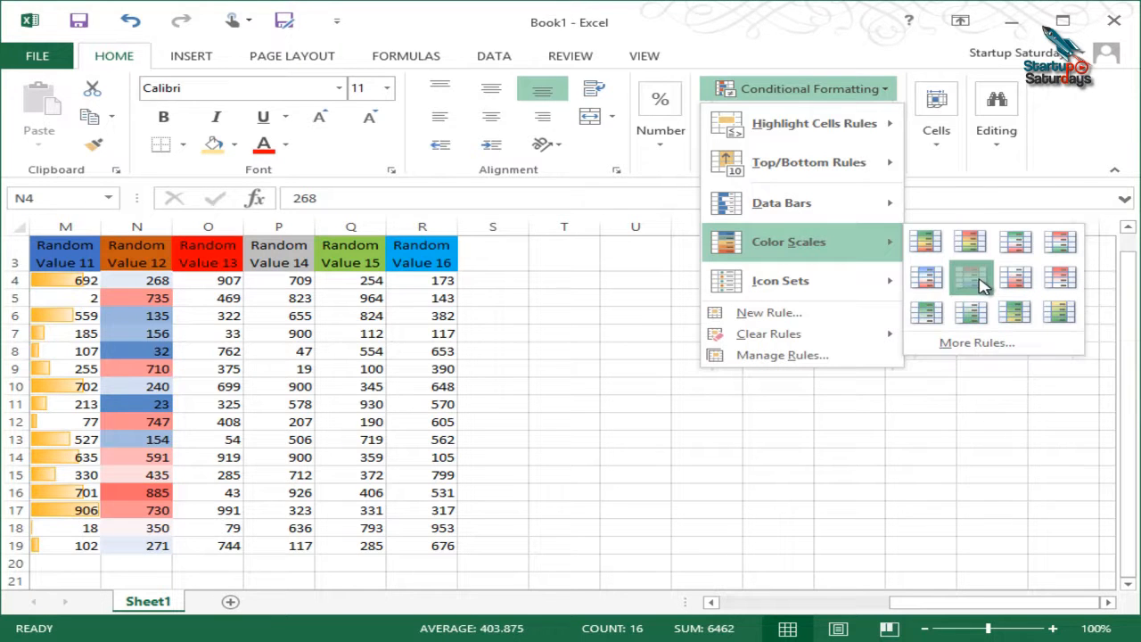
left_click(284, 403)
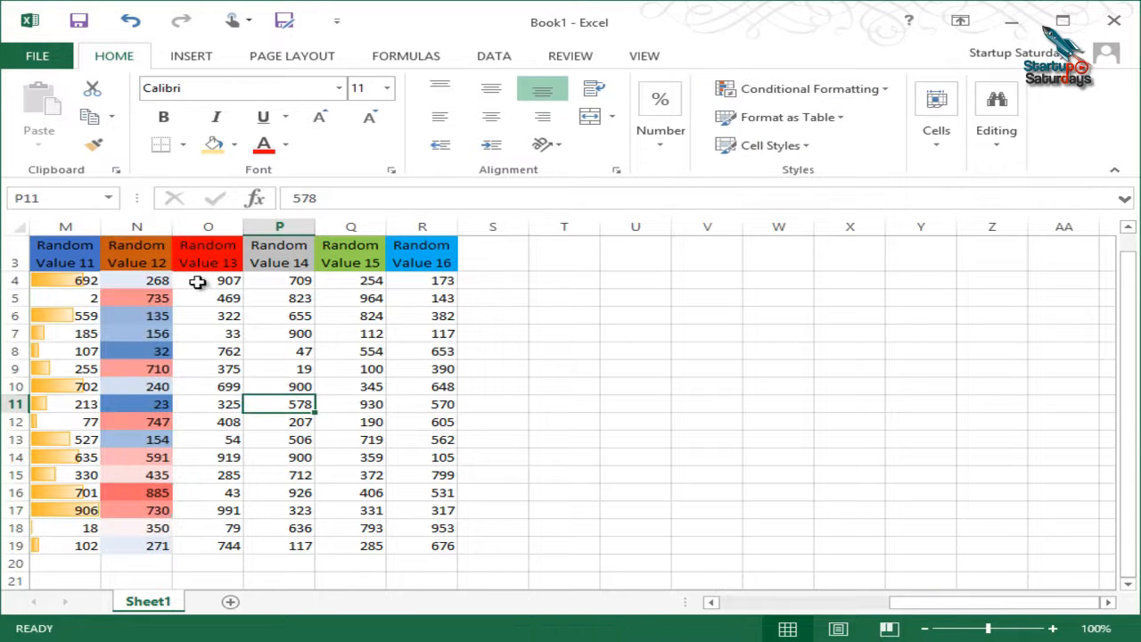
Apply the five-level rating bars icon set to the Random Value 13 cells O4:O19.
left_click_drag(202, 282, 219, 545)
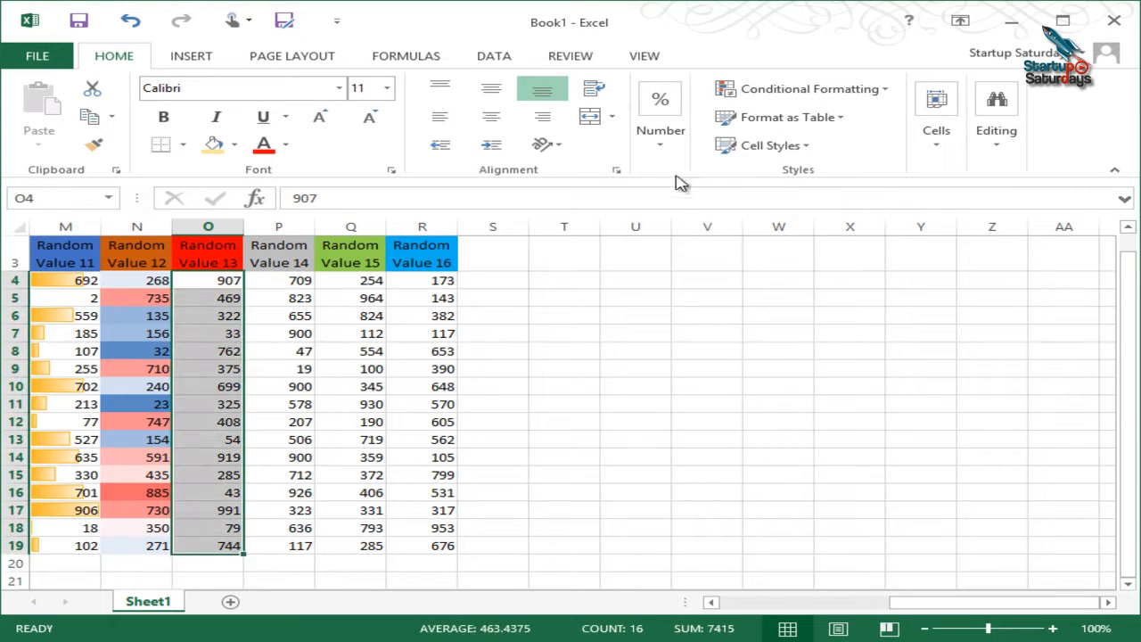
left_click(785, 89)
mouse_move(807, 242)
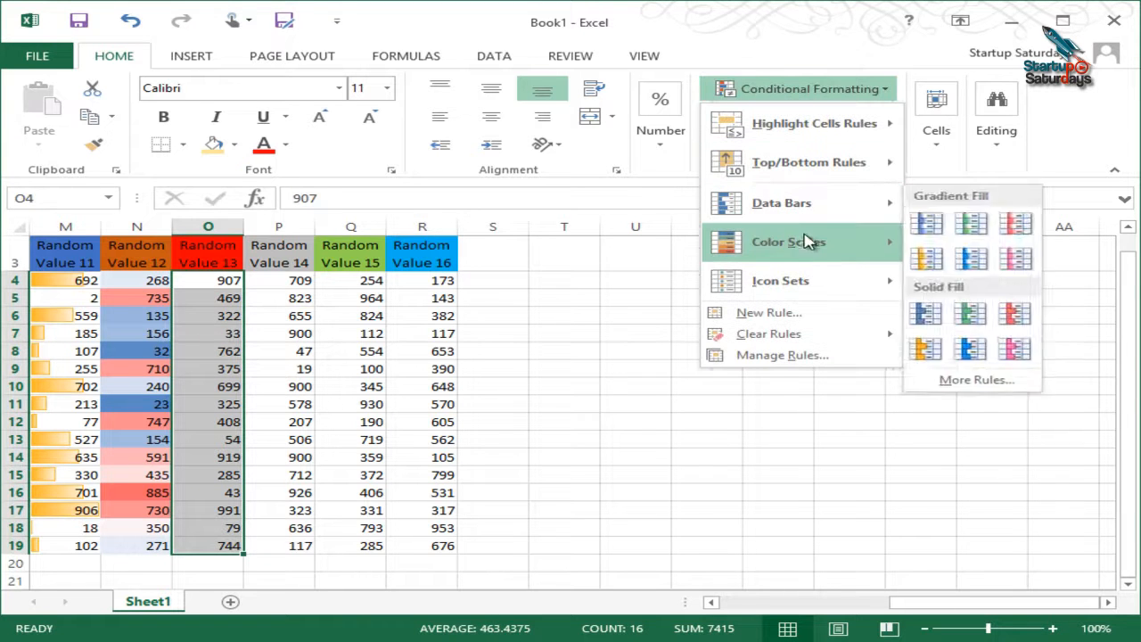
mouse_move(788, 285)
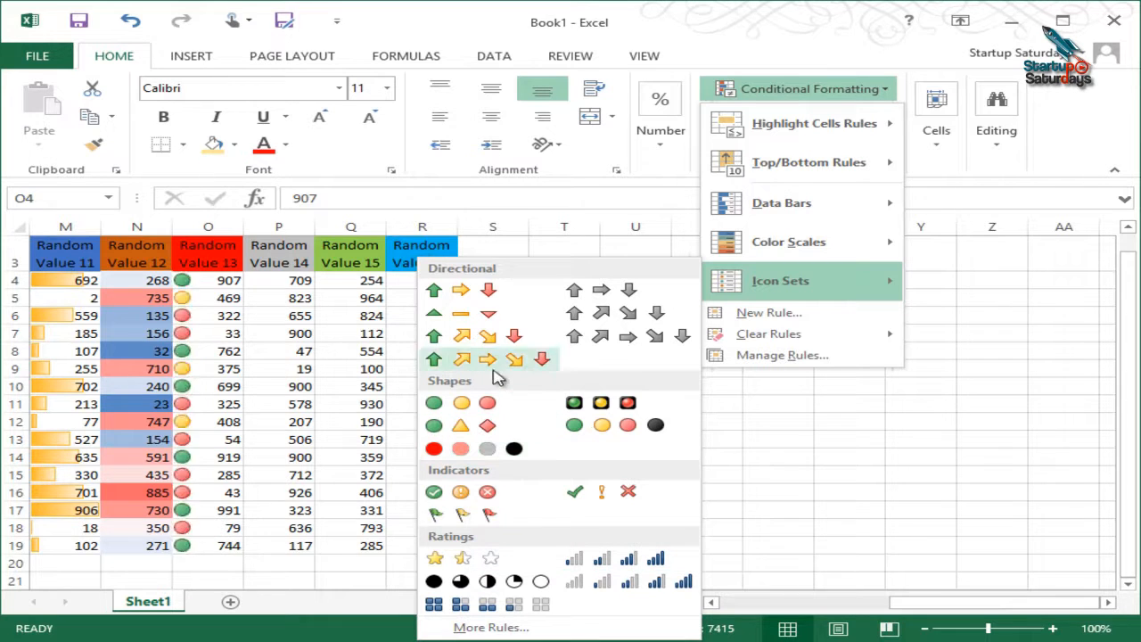
left_click(691, 588)
left_click(589, 474)
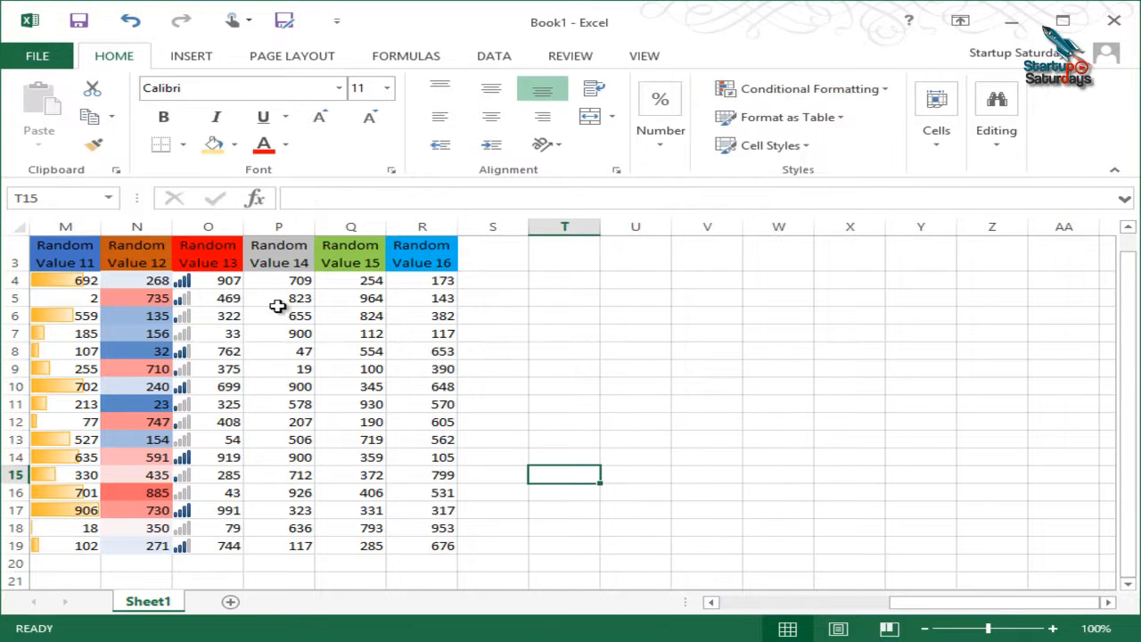
Start a new formatting rule for the Random Value 14 cells P4:P19 that uses a formula to determine which cells to format.
left_click_drag(279, 285, 294, 554)
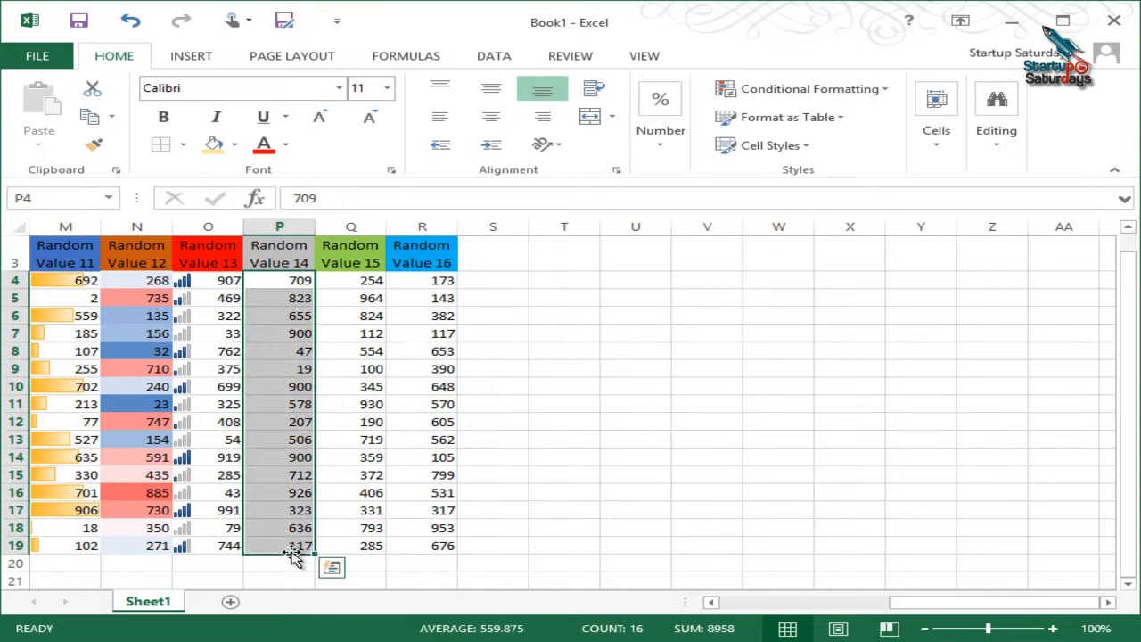
left_click(788, 93)
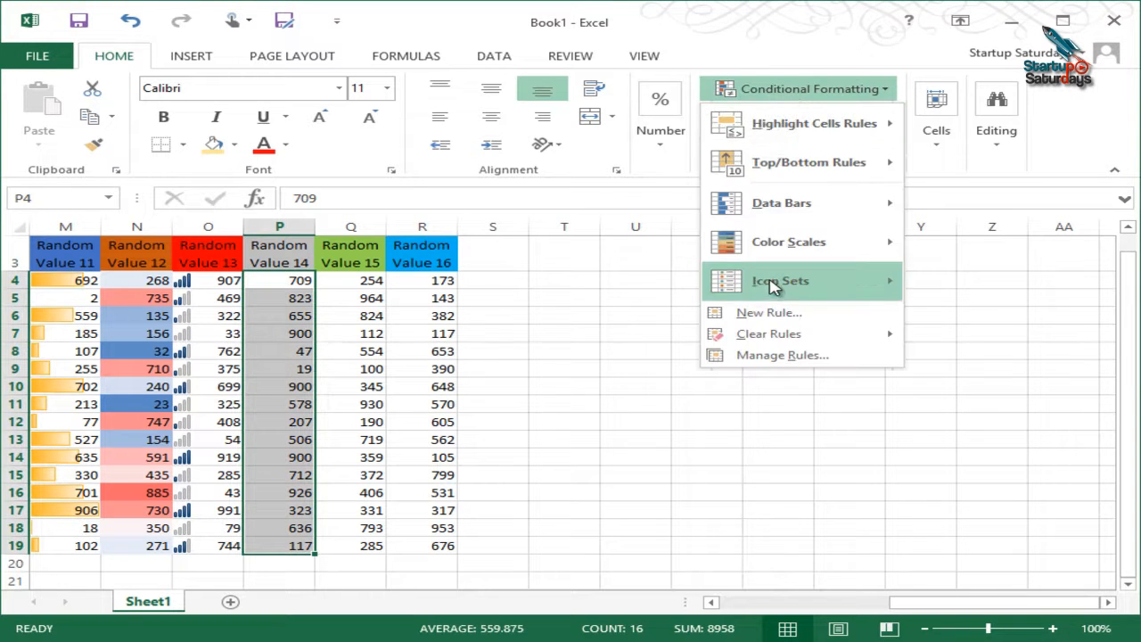
left_click(798, 324)
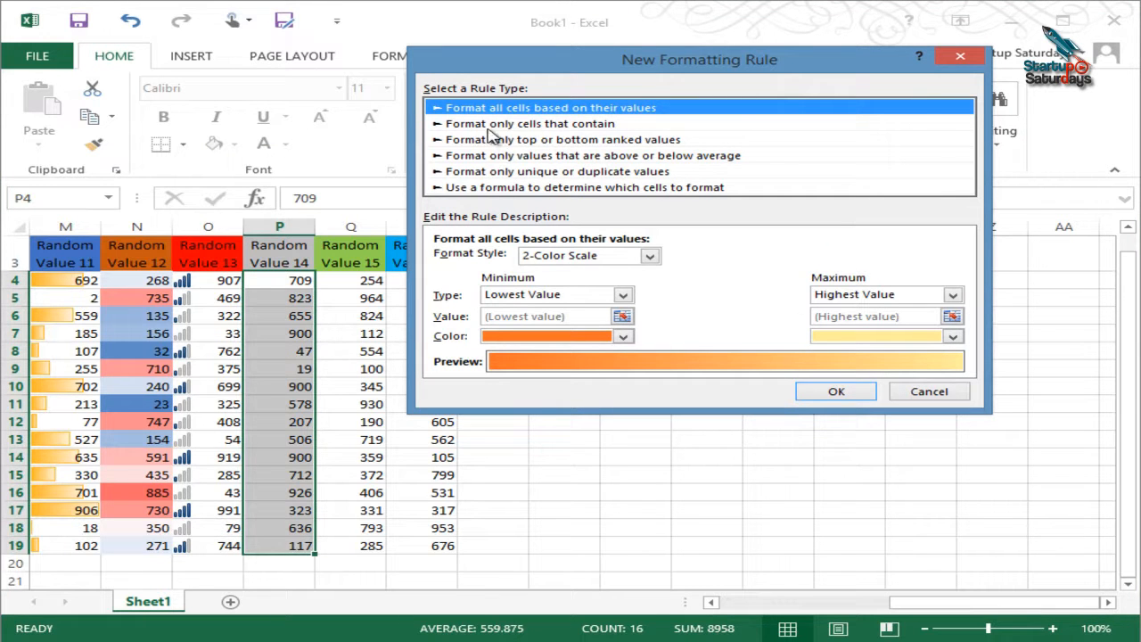
left_click(545, 141)
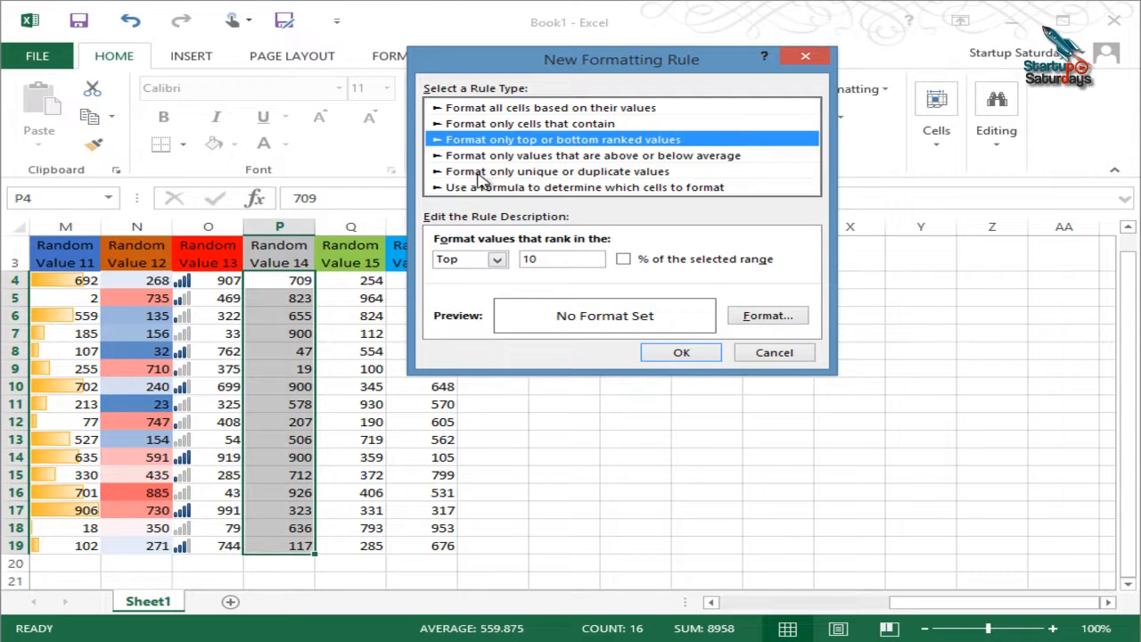
left_click(638, 156)
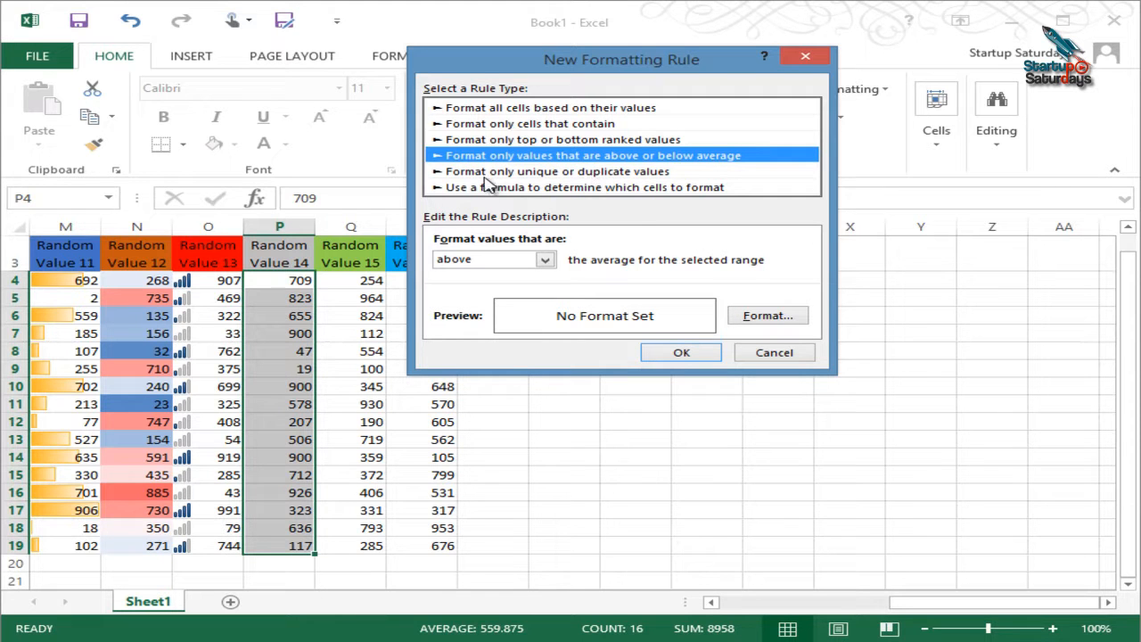
left_click(585, 172)
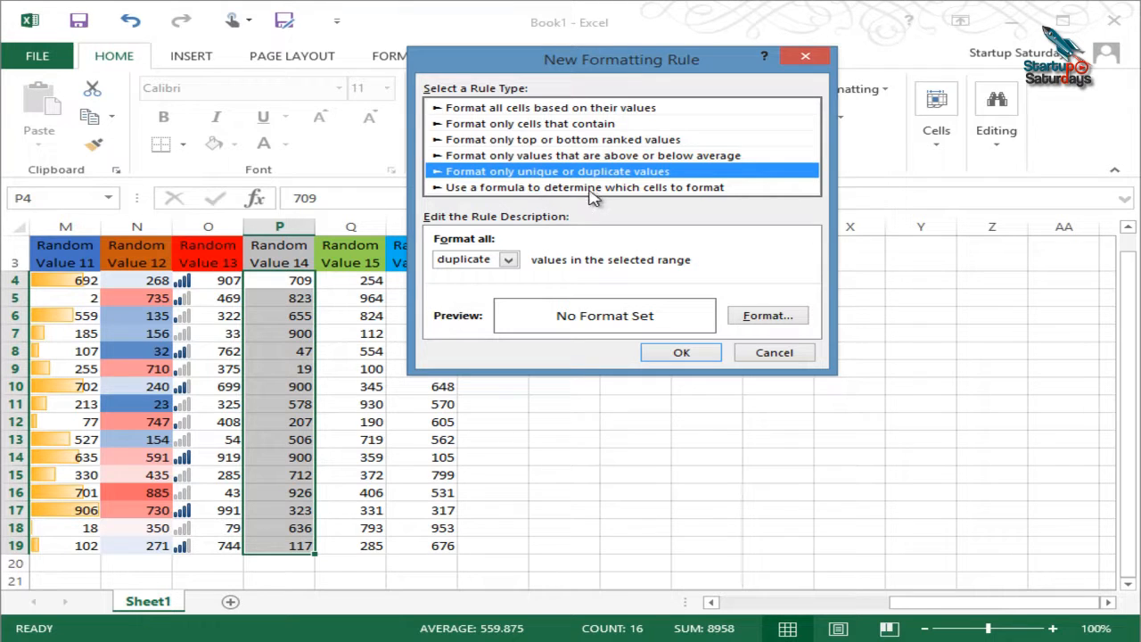
left_click(532, 188)
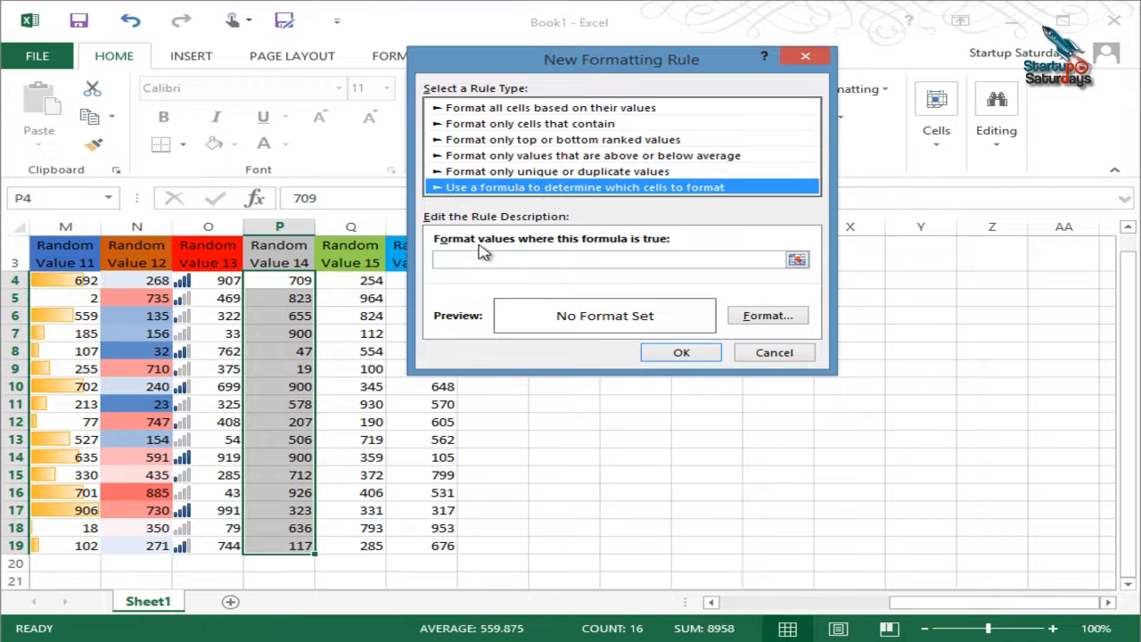
Set the rule's formula to >10 with a yellow fill and apply it to the cells.
left_click(601, 261)
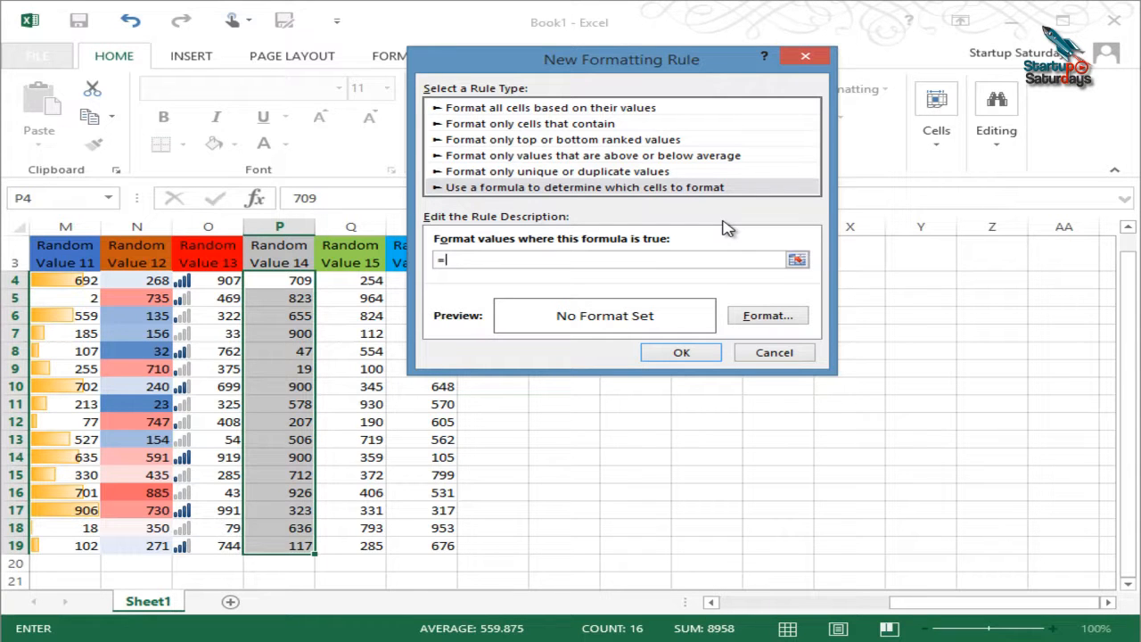
key("BackSpace")
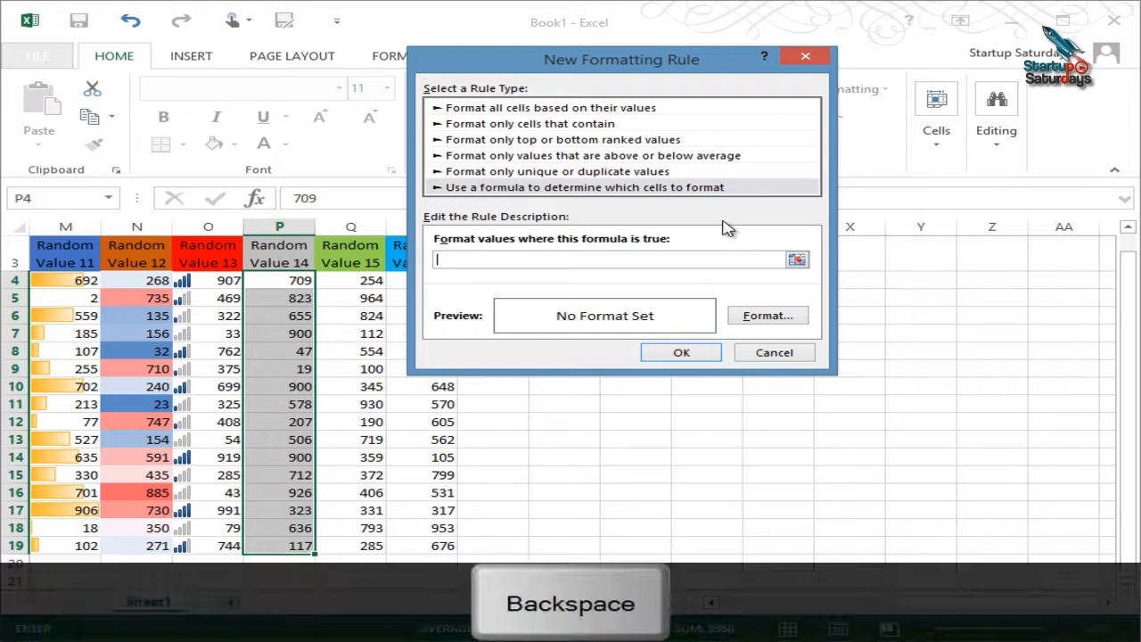
type(">10")
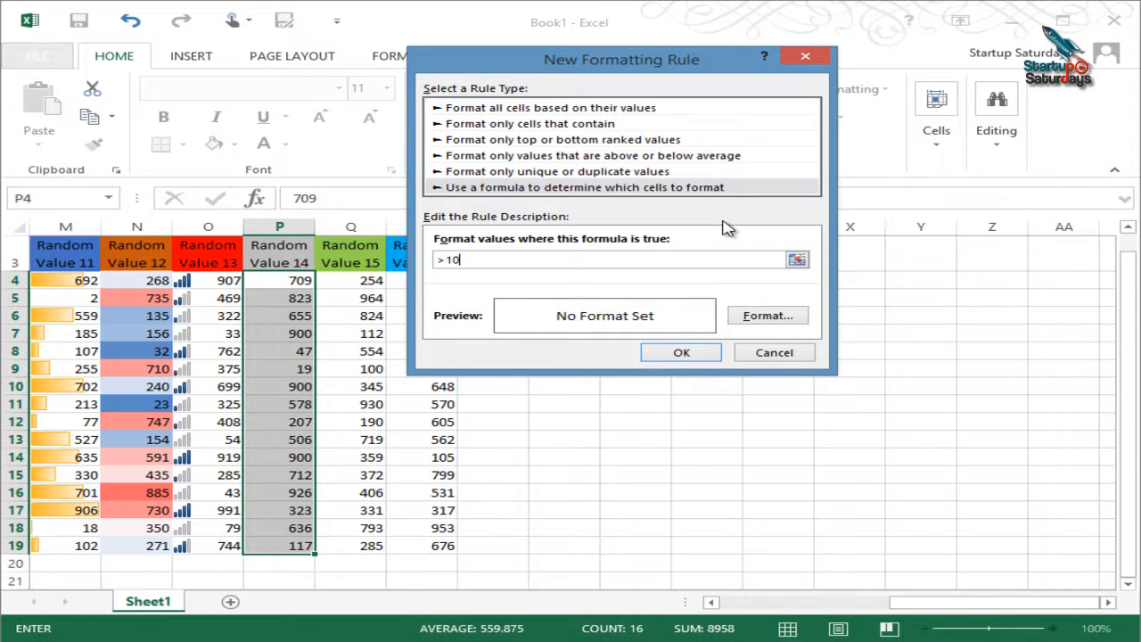
left_click(789, 326)
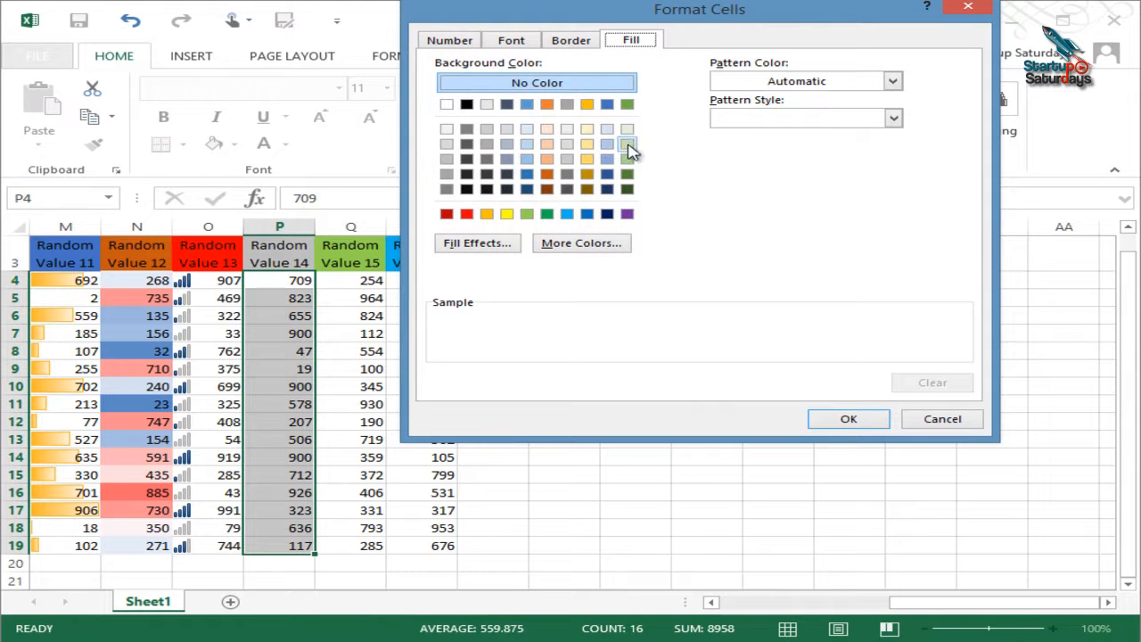
left_click(507, 214)
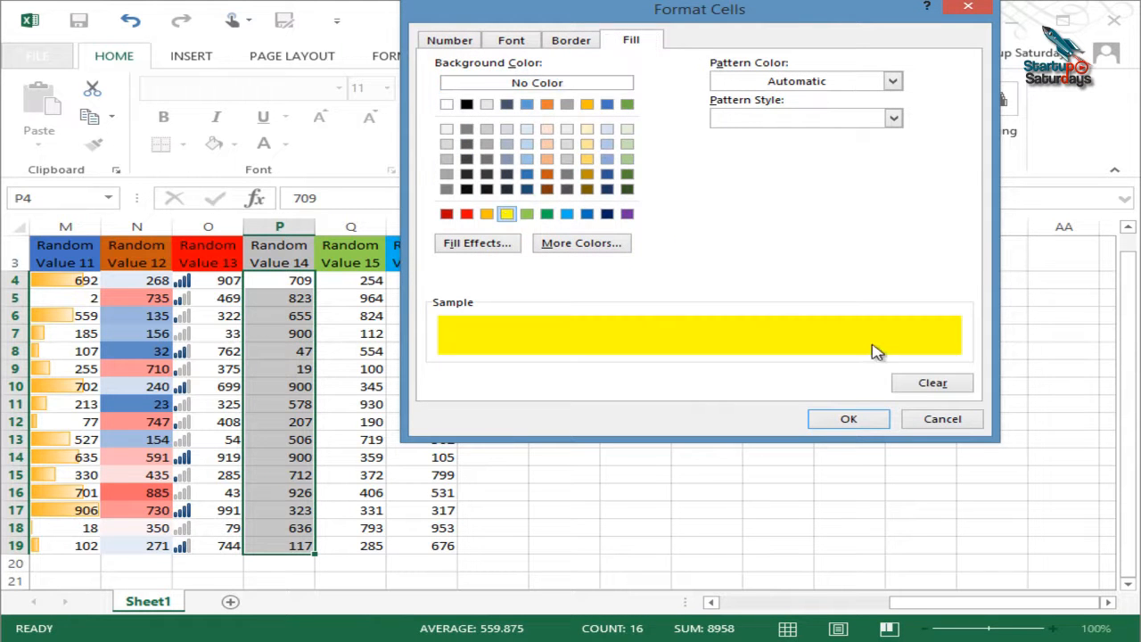
left_click(860, 419)
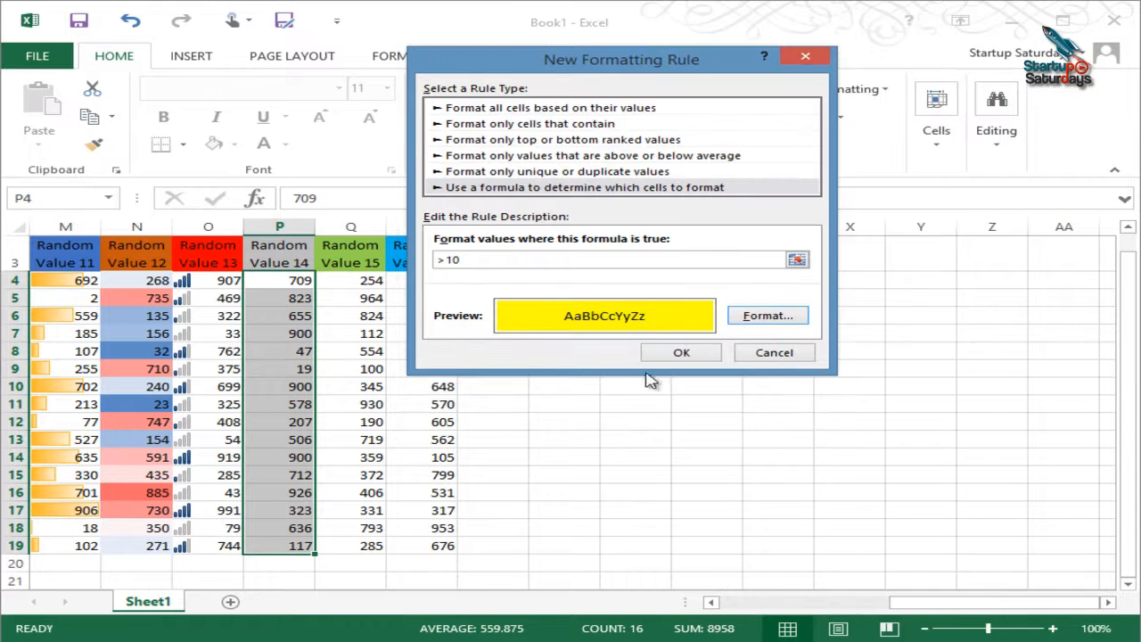
left_click(679, 353)
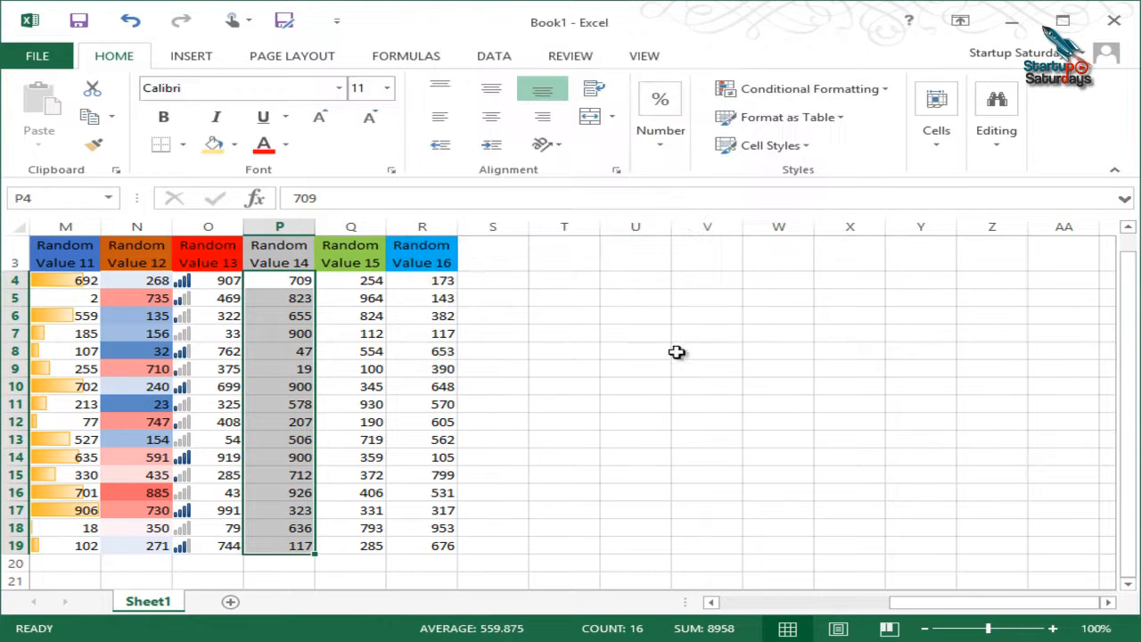
Try to add a formula-based rule =>10 with a light green fill to the Random Value 14 cells P4:P19.
left_click(301, 312)
left_click_drag(301, 280, 283, 547)
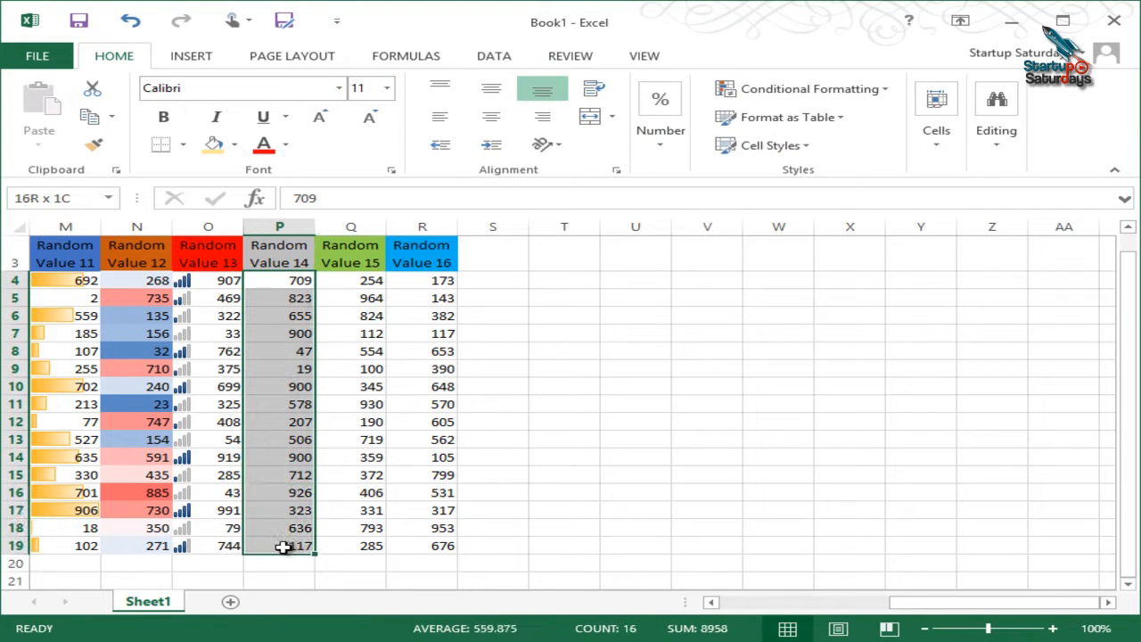
left_click(826, 89)
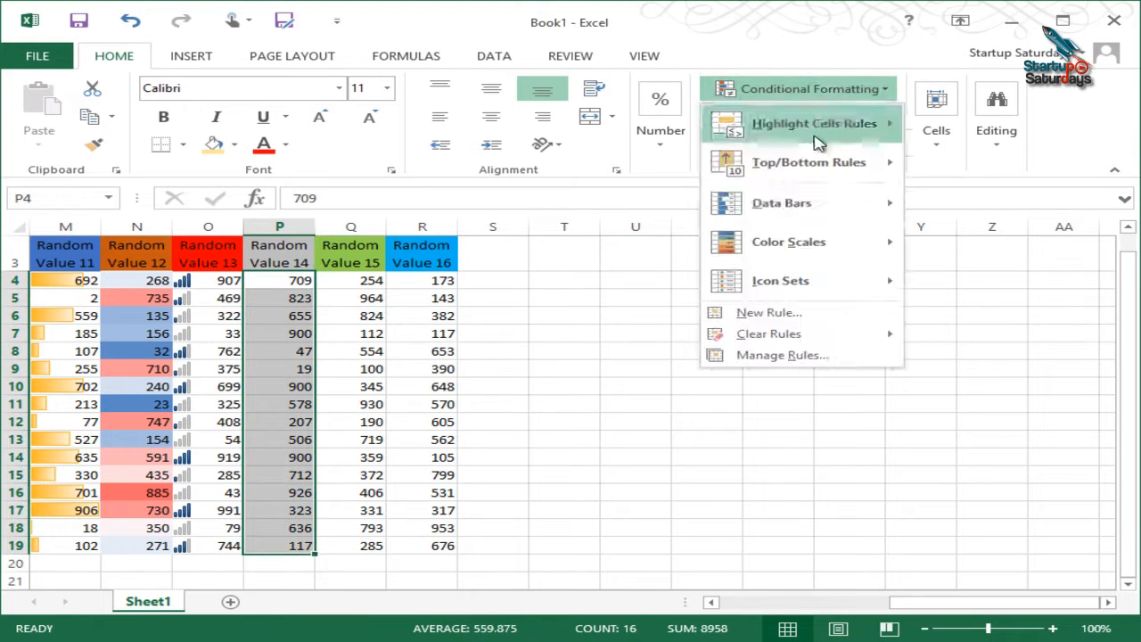
mouse_move(801, 334)
left_click(801, 314)
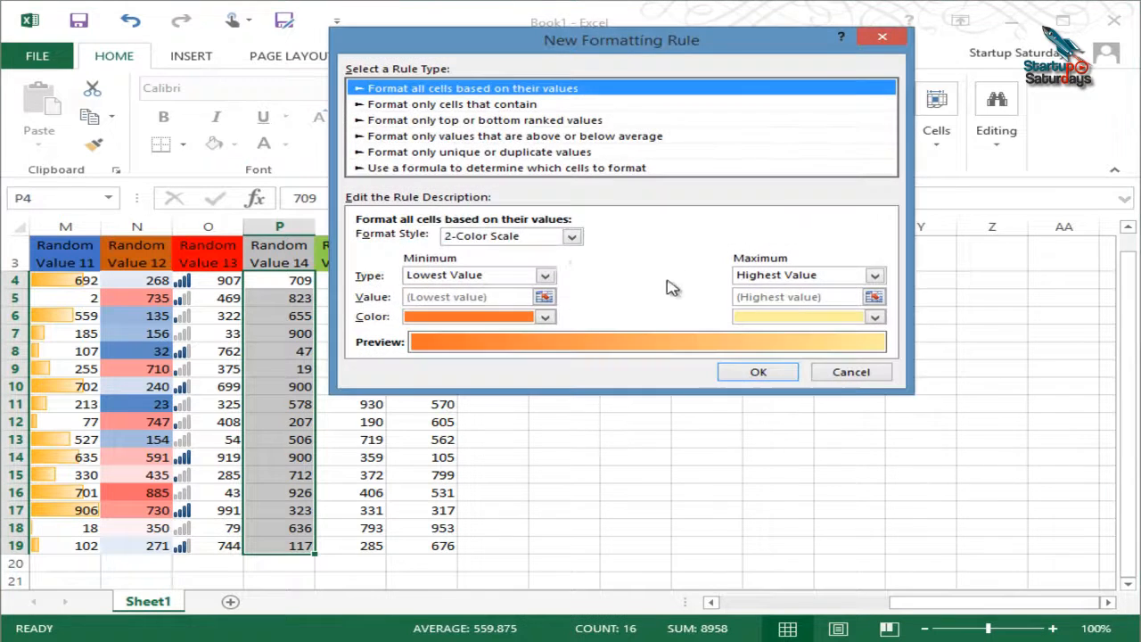
left_click(481, 169)
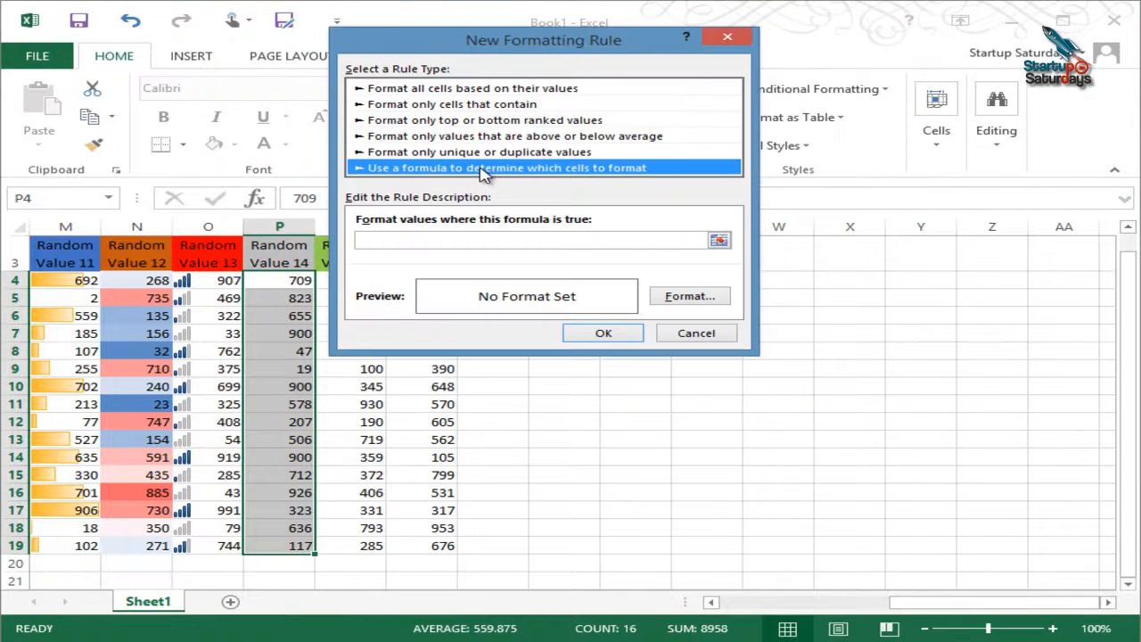
left_click(584, 241)
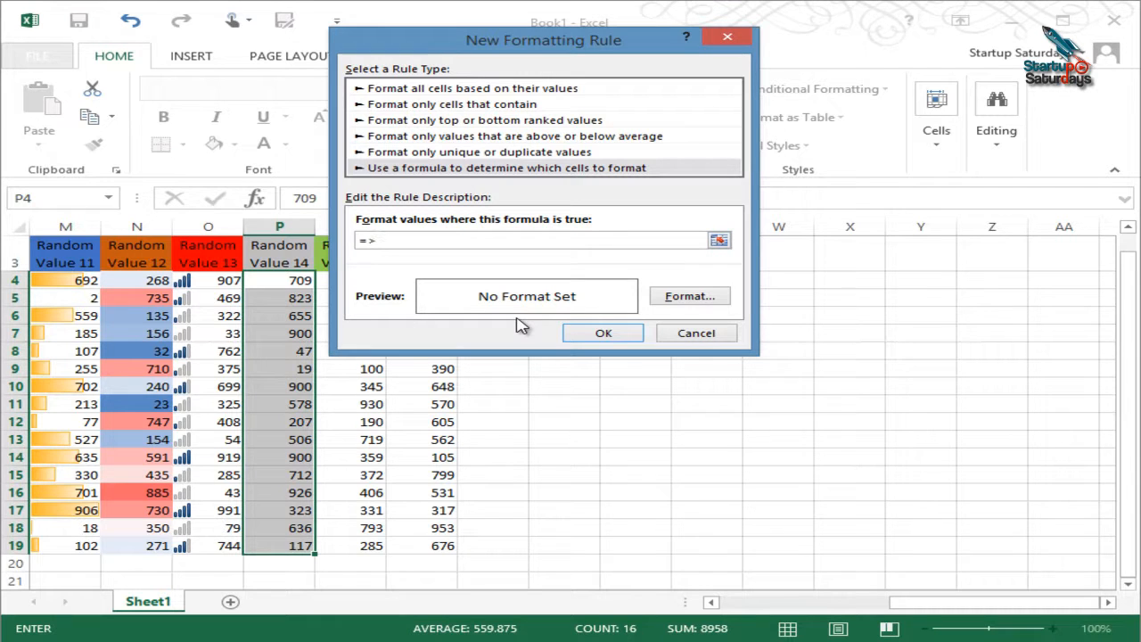
left_click(684, 299)
left_click(550, 160)
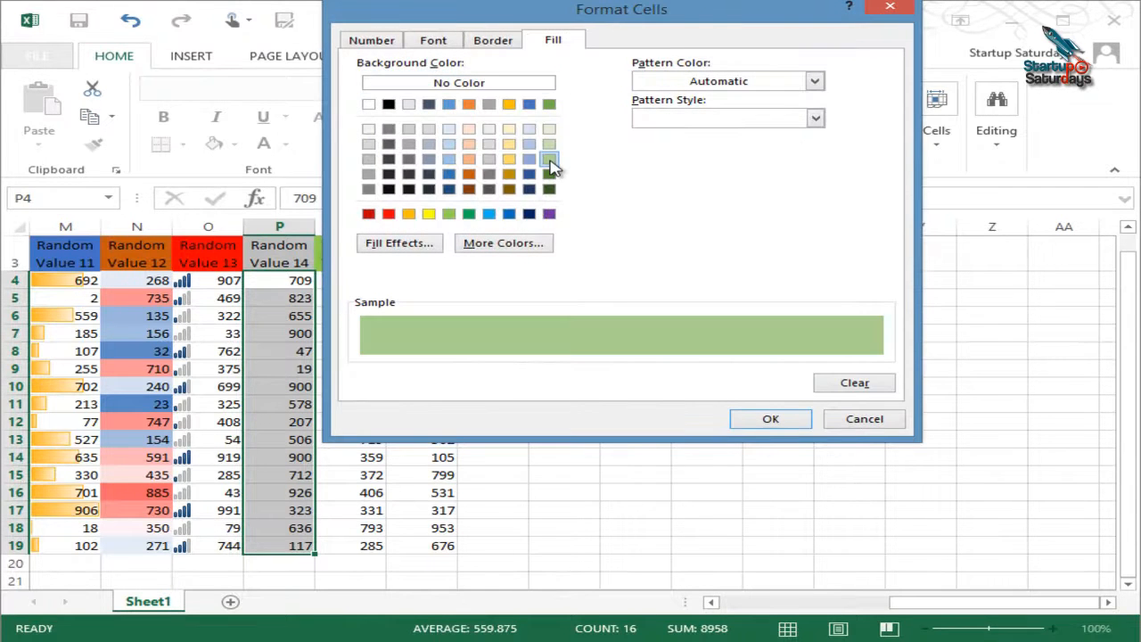
left_click(772, 420)
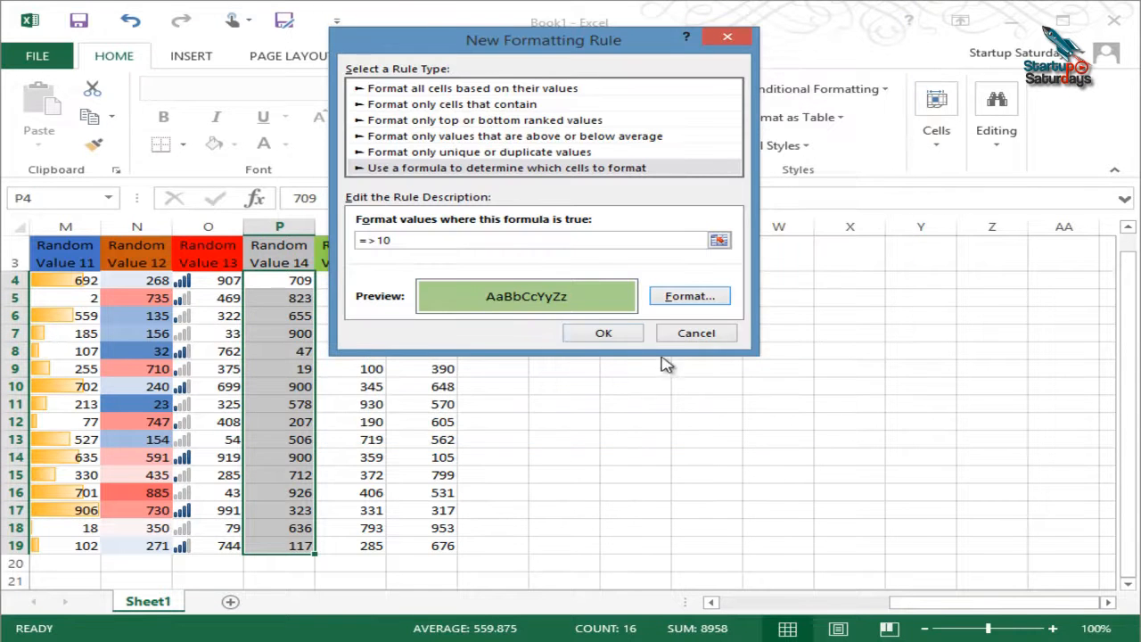
left_click(611, 335)
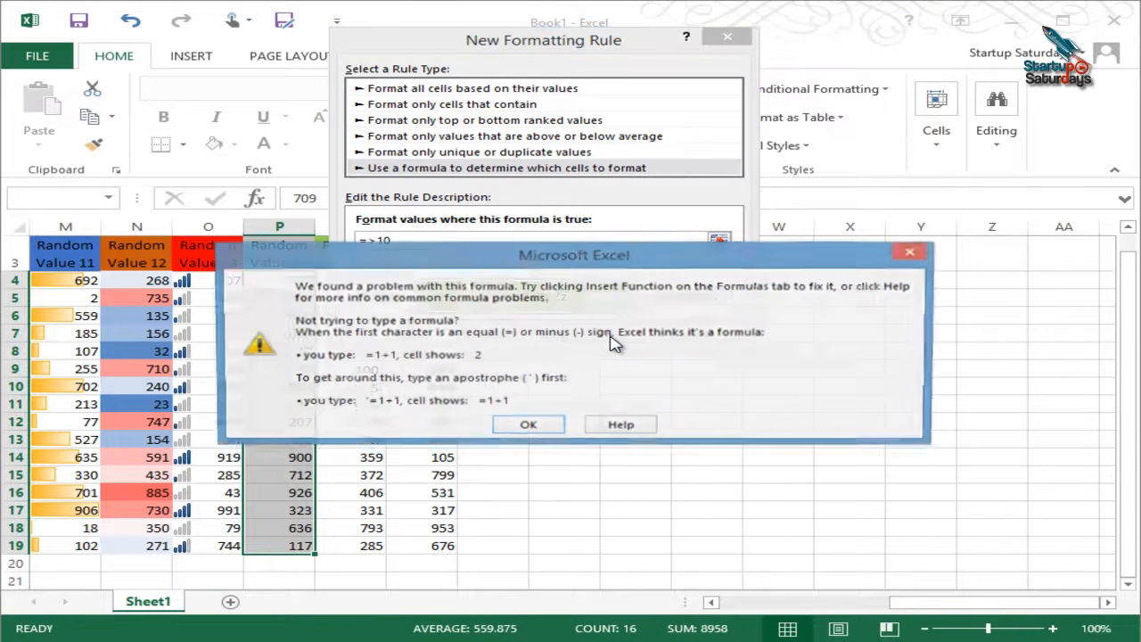
left_click(539, 426)
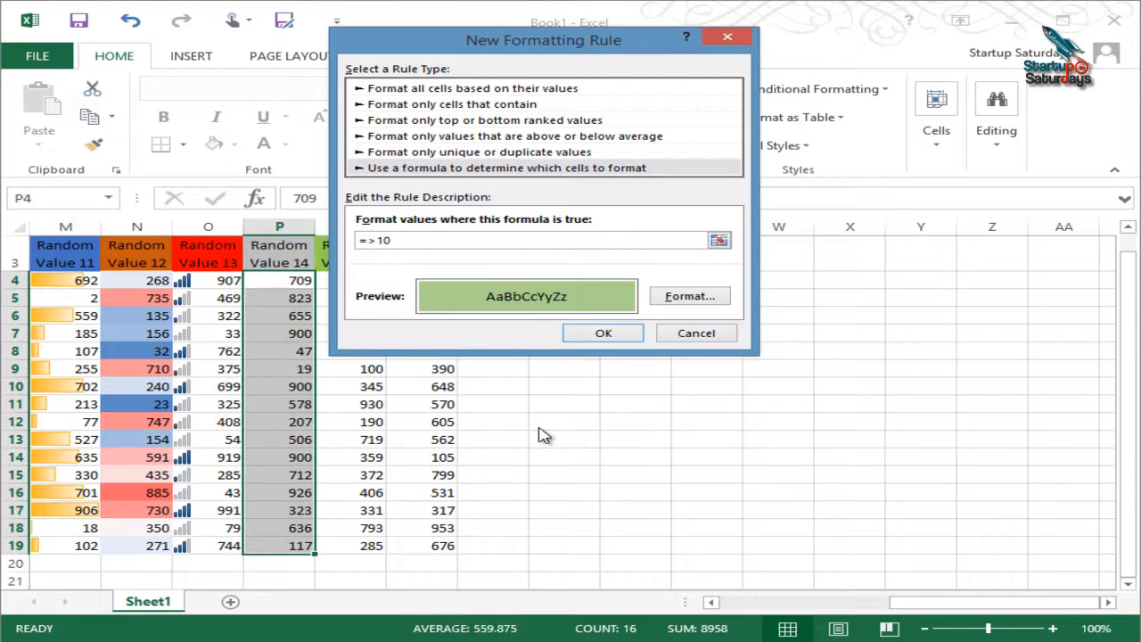
left_click(492, 241)
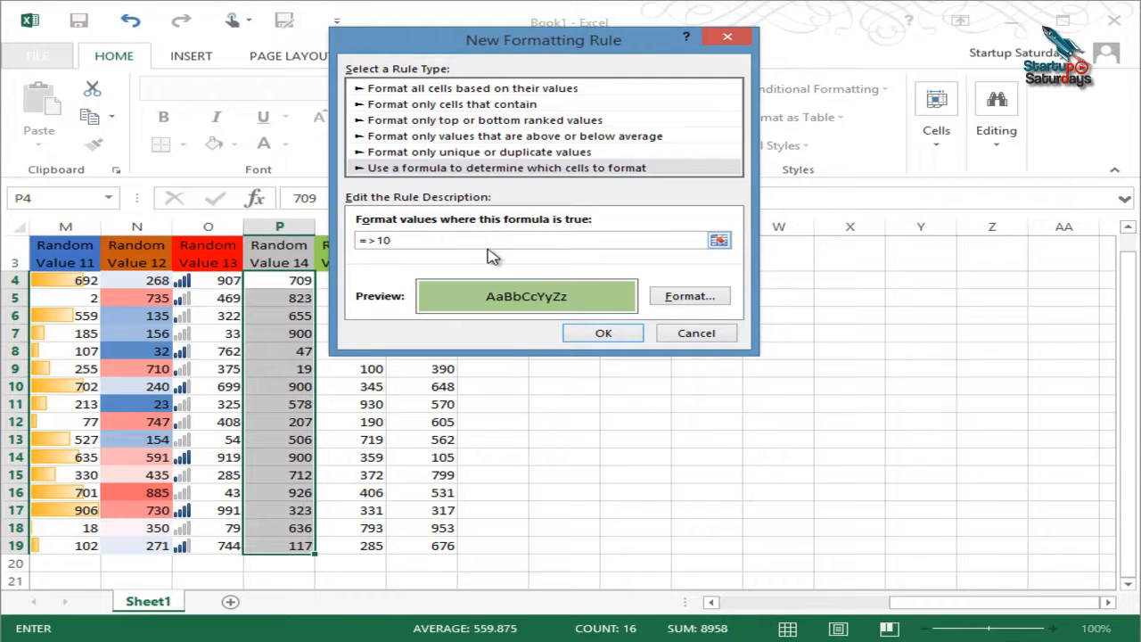
type("+")
key("Left")
key("Left")
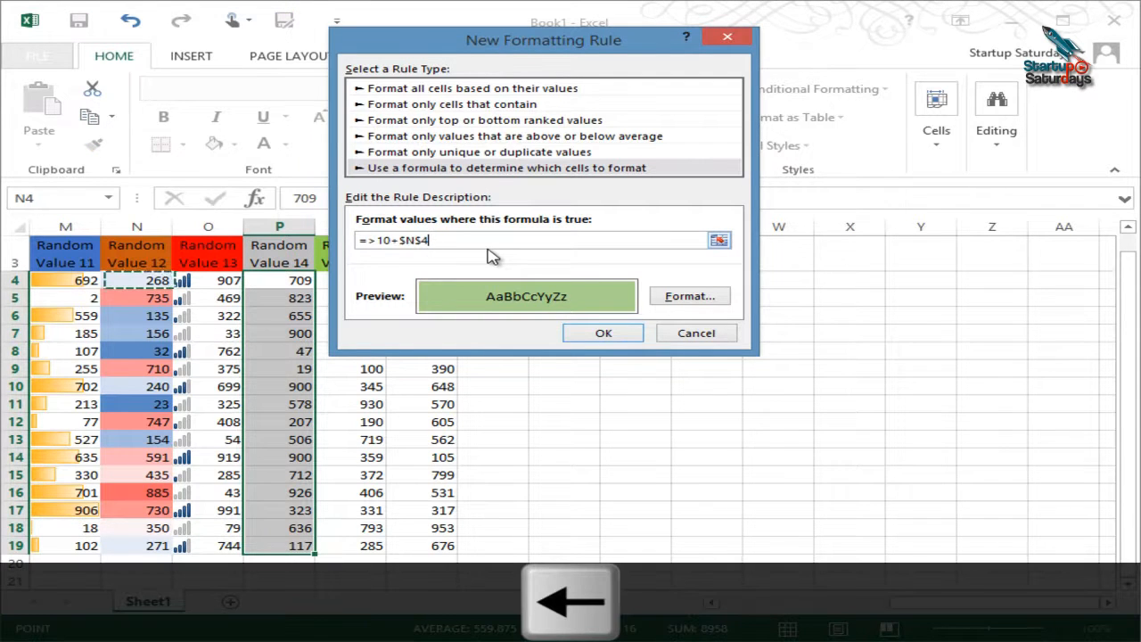
type("00")
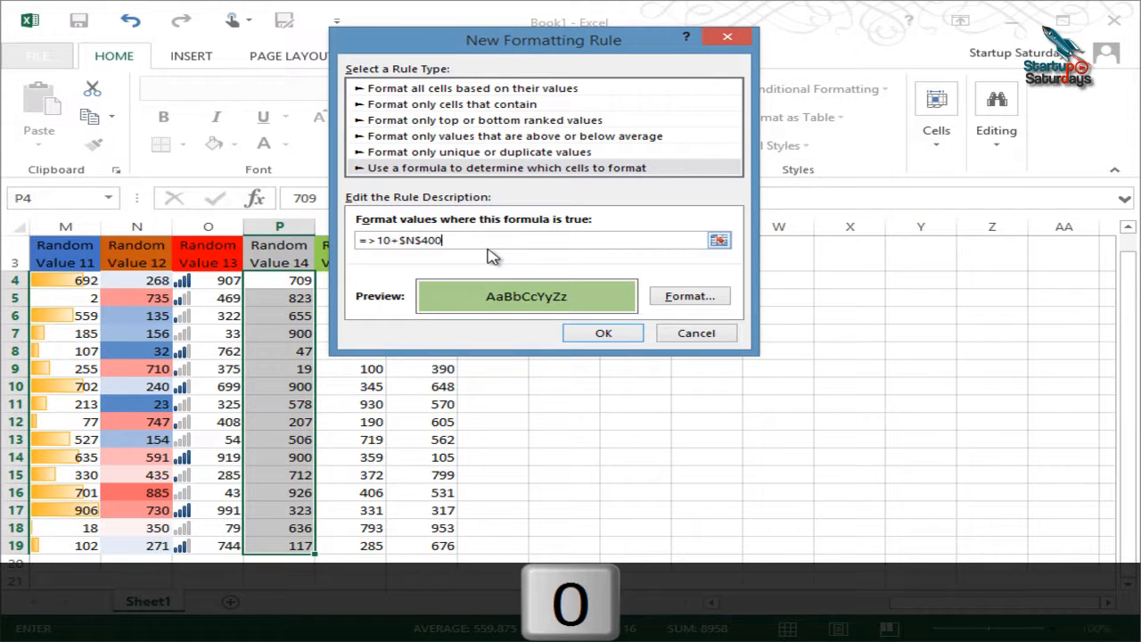
key("Escape")
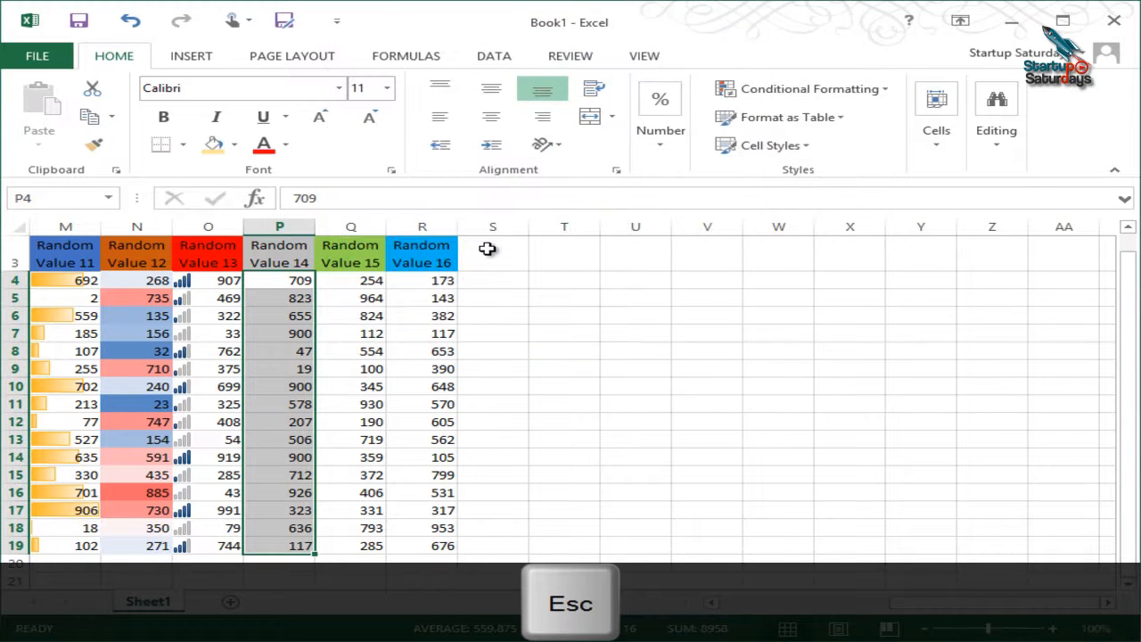
left_click(410, 351)
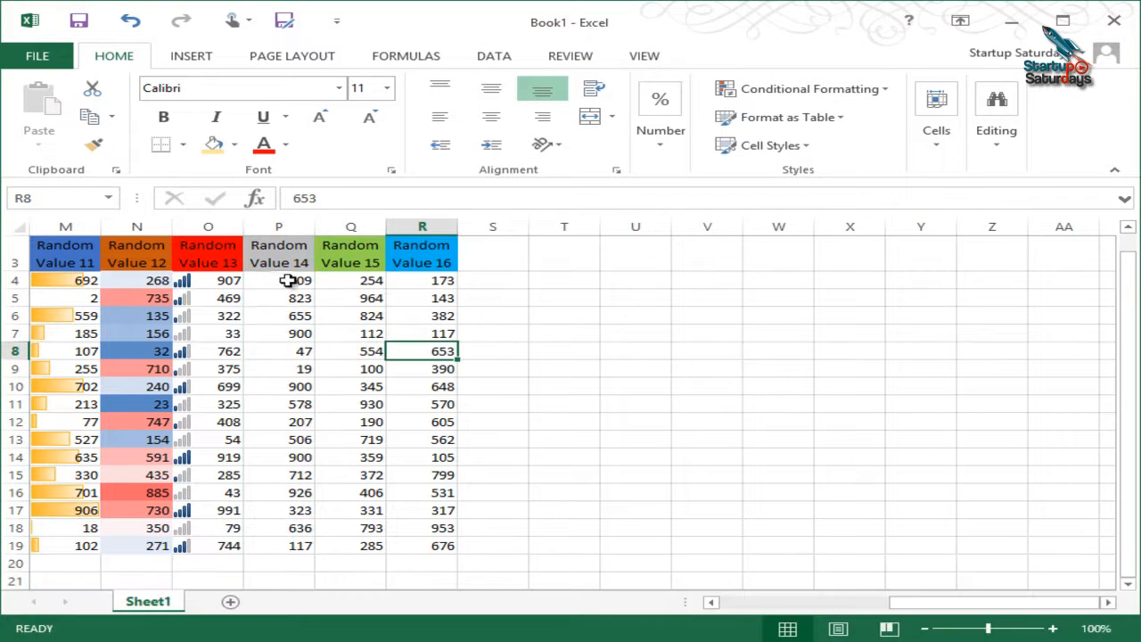
Add a formula-based rule =$P$4 without a set format to the Random Value 14 cells P4:P19.
left_click_drag(264, 278, 268, 548)
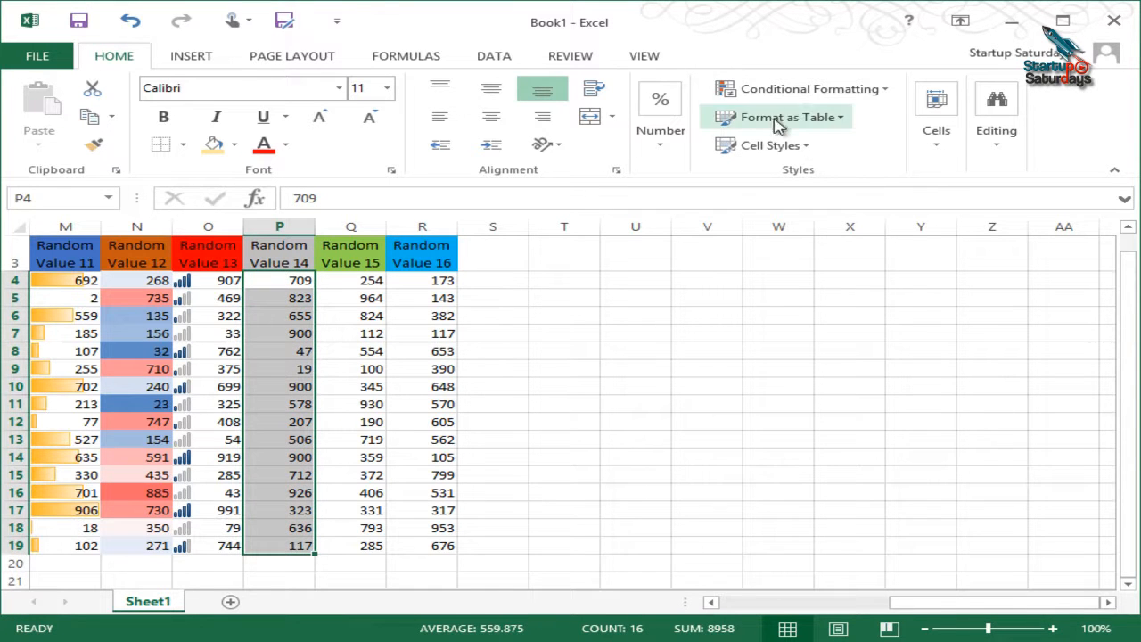
left_click(796, 92)
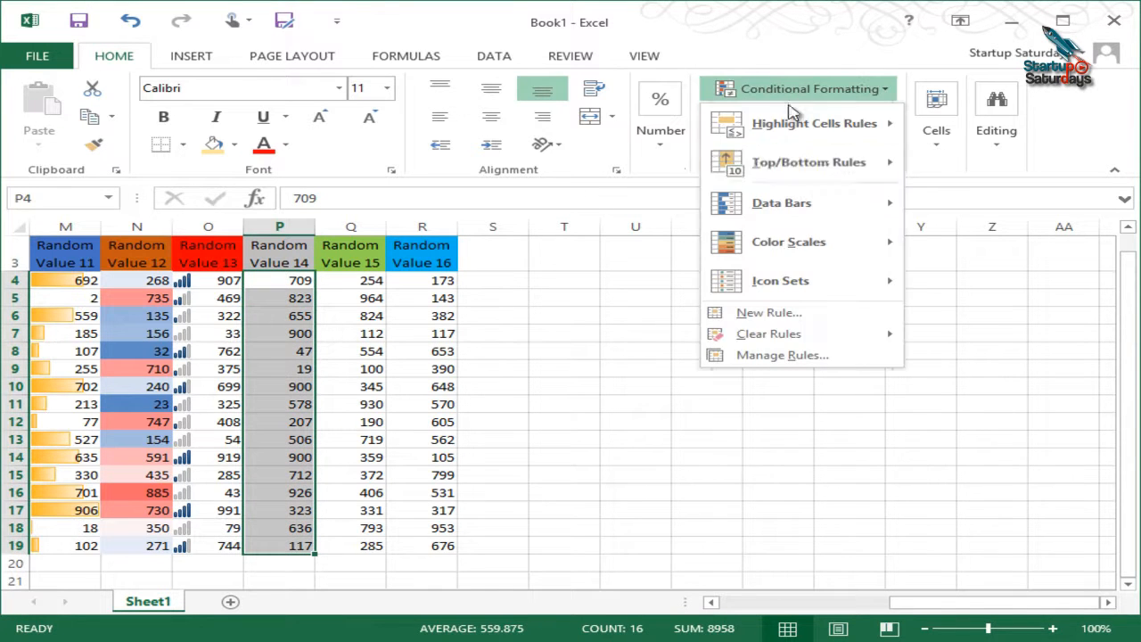
left_click(771, 314)
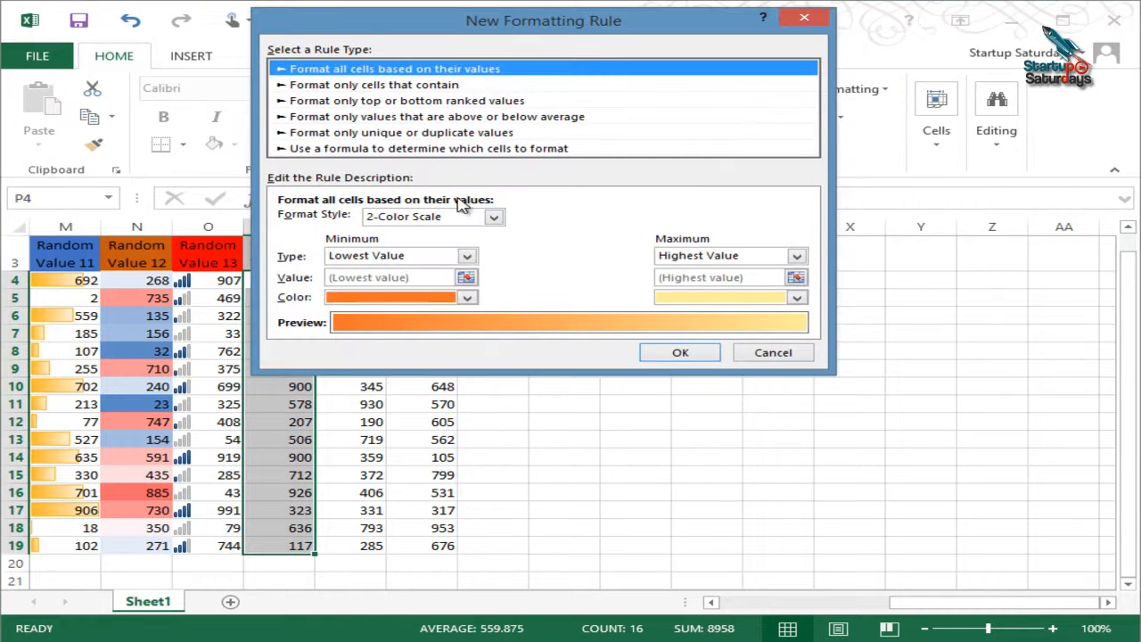
left_click(418, 149)
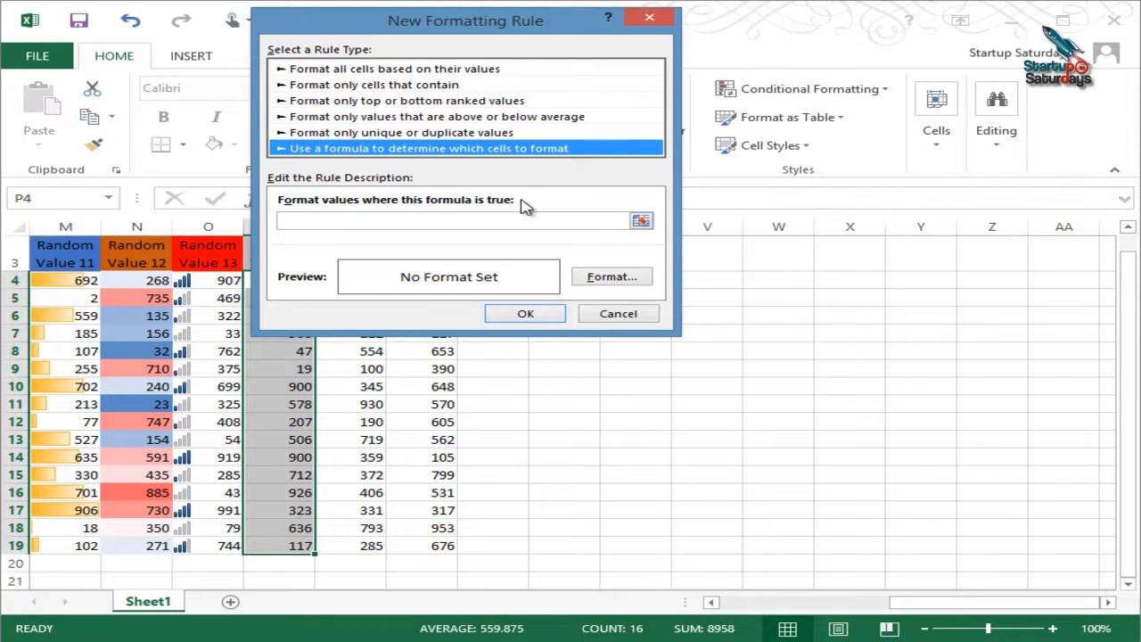
left_click(640, 223)
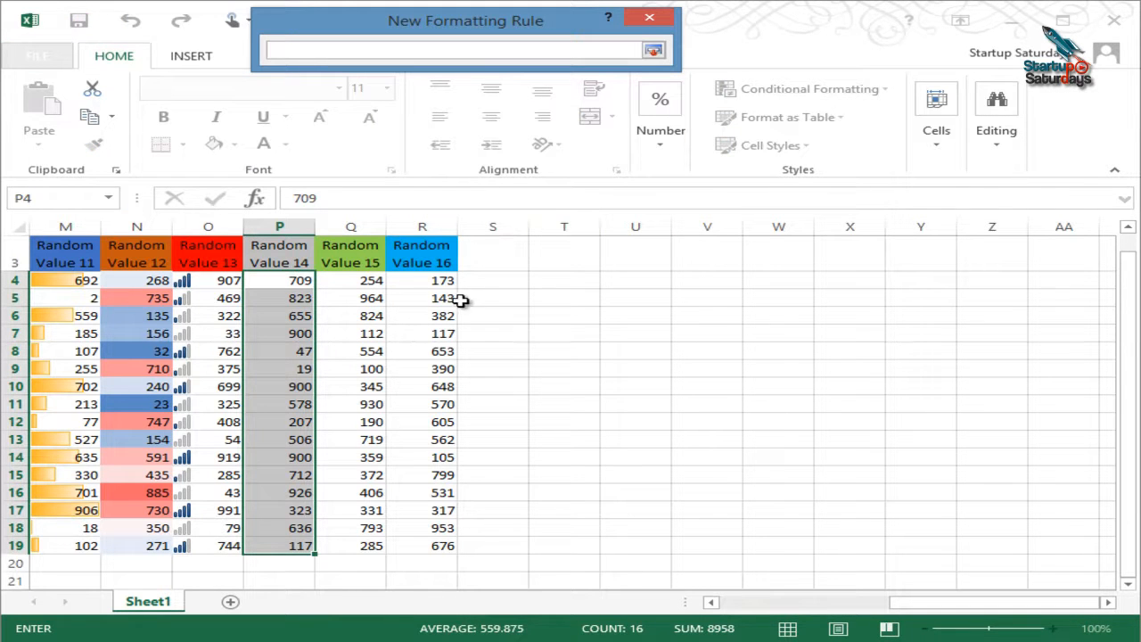
left_click(283, 283)
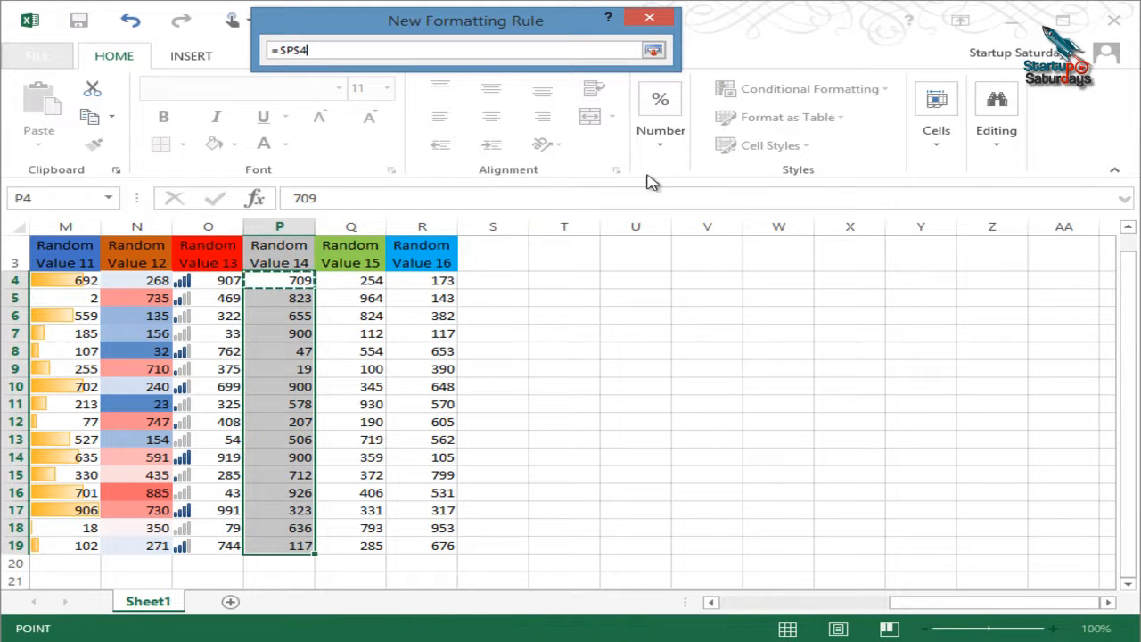
left_click(653, 51)
left_click(527, 313)
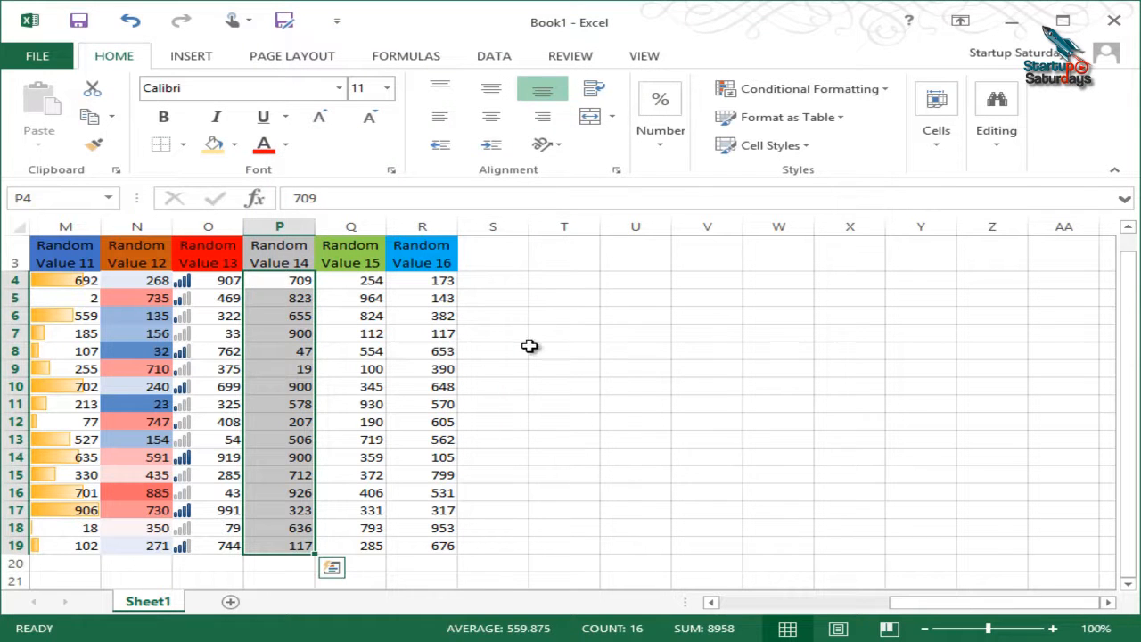
Start a new formatting rule that formats all cells based on their values for the Random Value 14 range P4:P20.
left_click(530, 343)
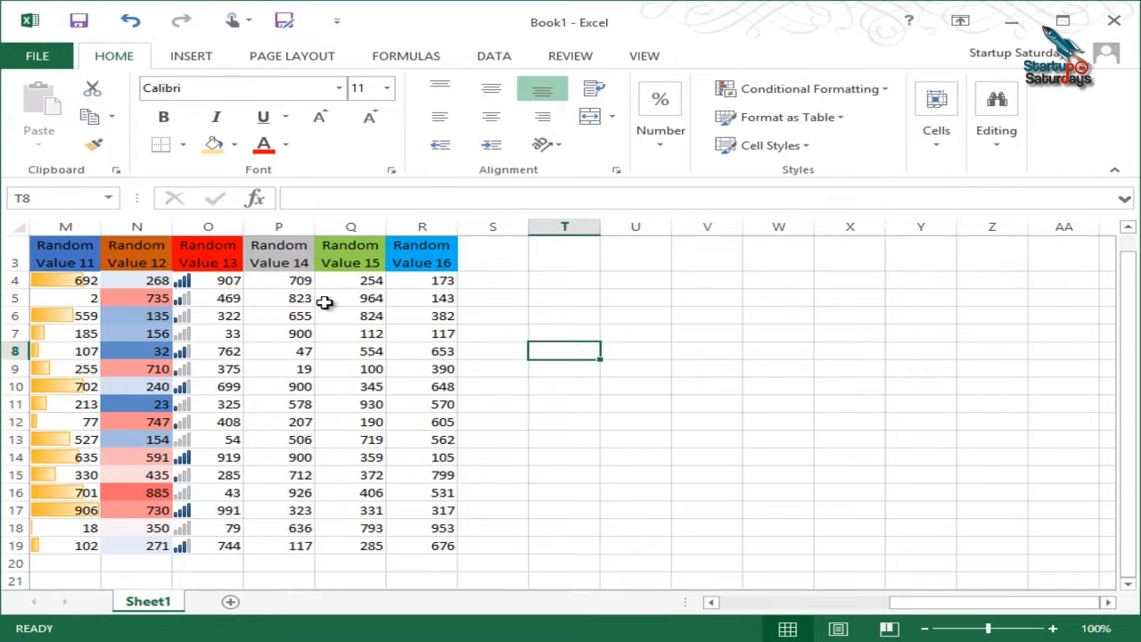
left_click(278, 280)
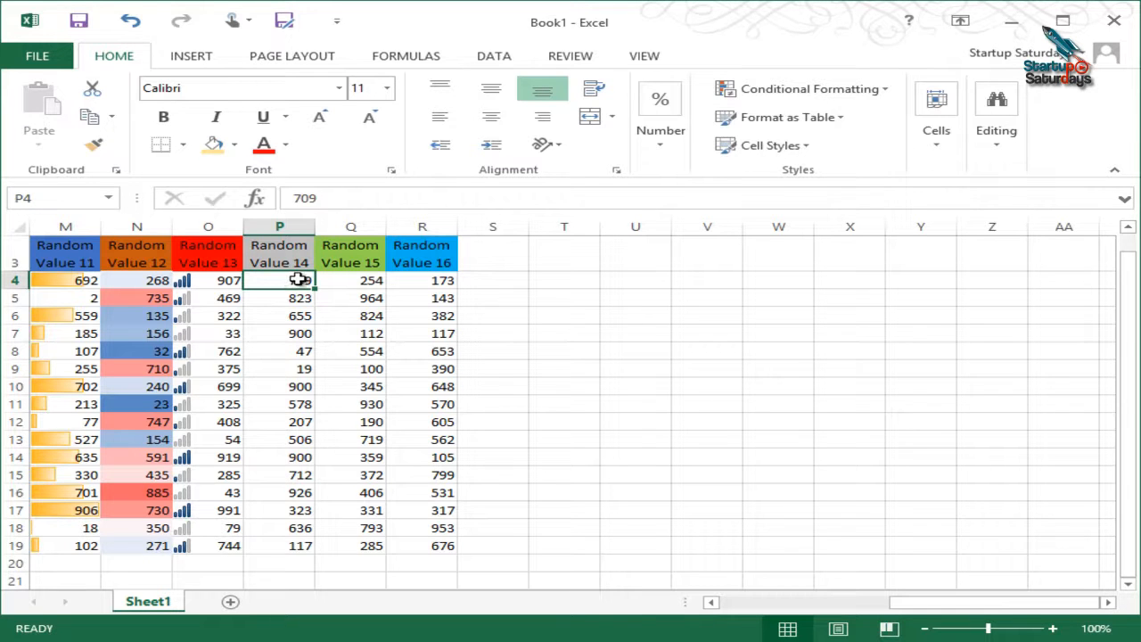
left_click_drag(294, 278, 302, 556)
left_click(820, 89)
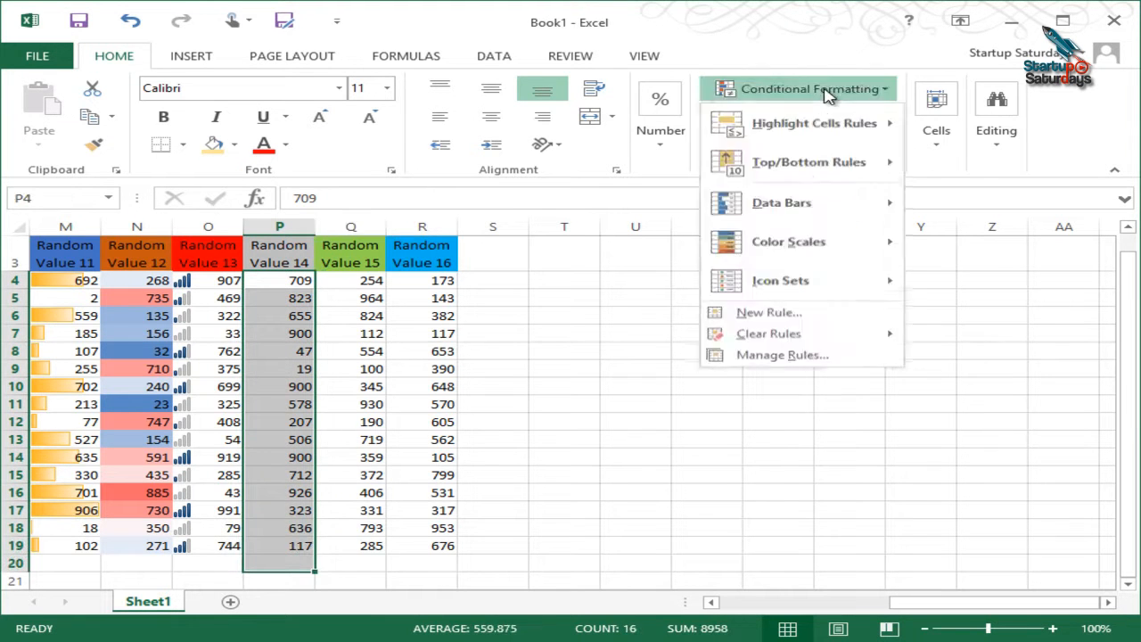
left_click(769, 314)
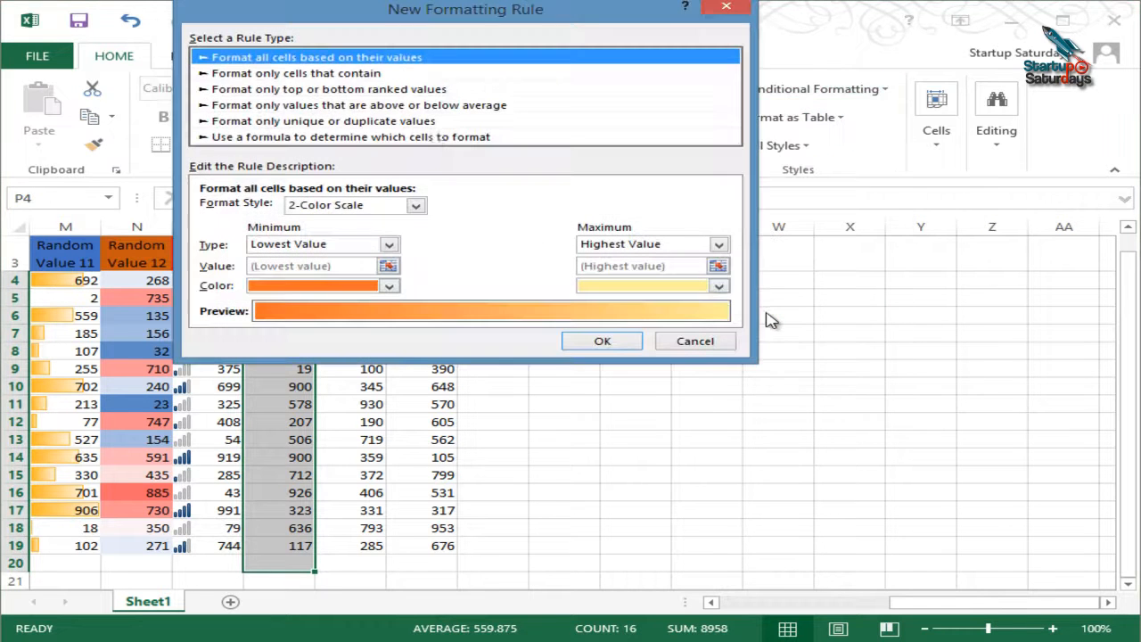
left_click_drag(470, 31, 790, 25)
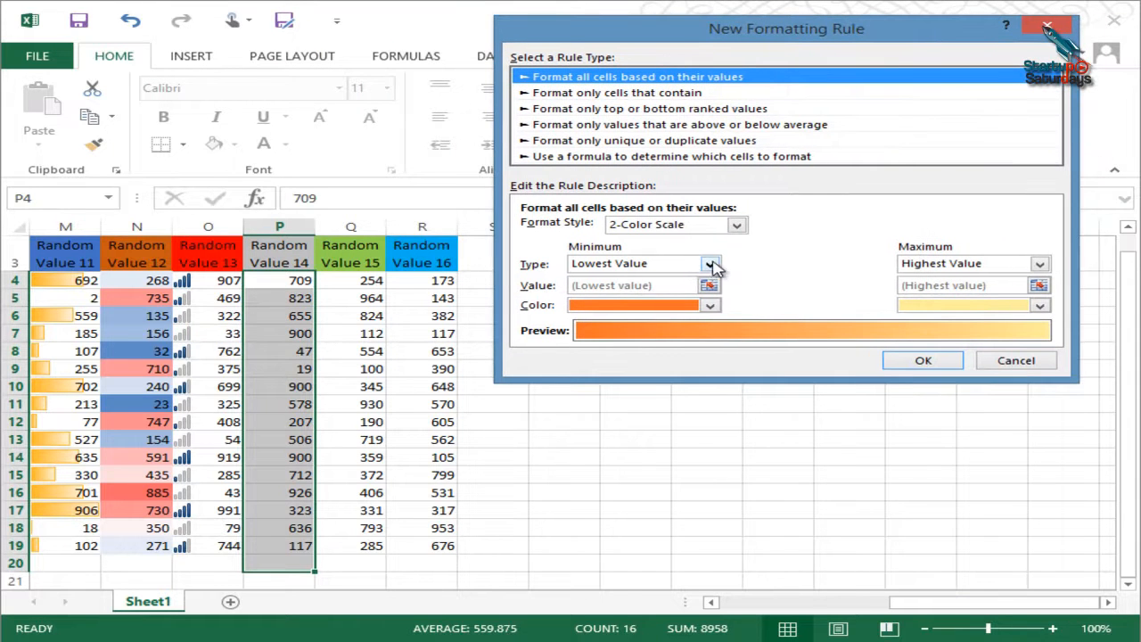
Set the 2-color scale's minimum to the Number type with the value =$P$8.
left_click(710, 265)
left_click(635, 291)
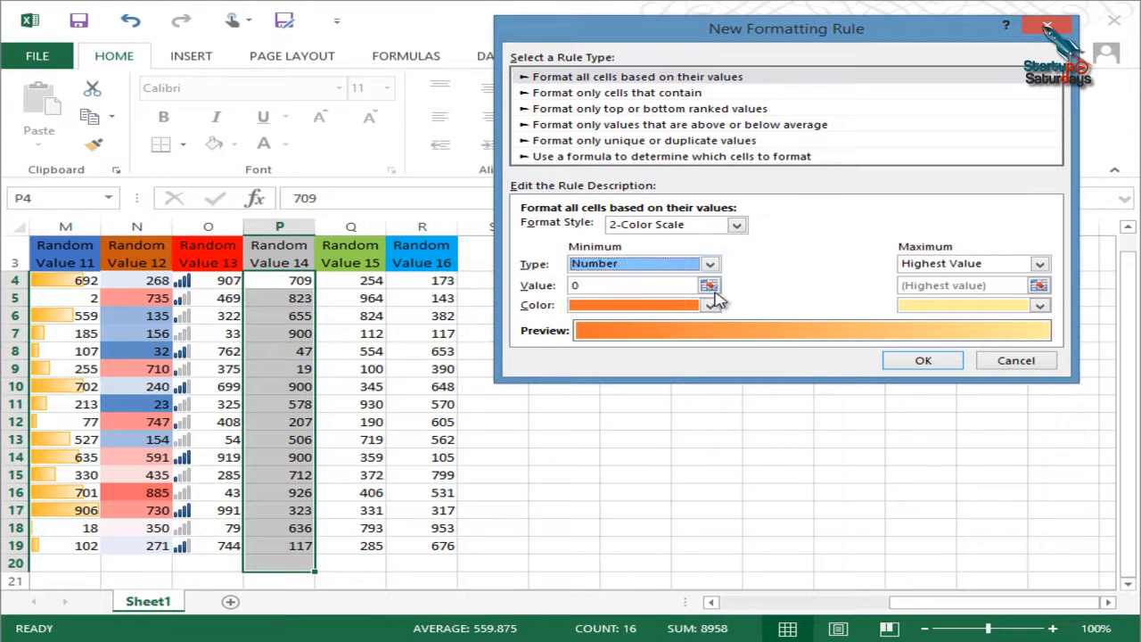
left_click(708, 286)
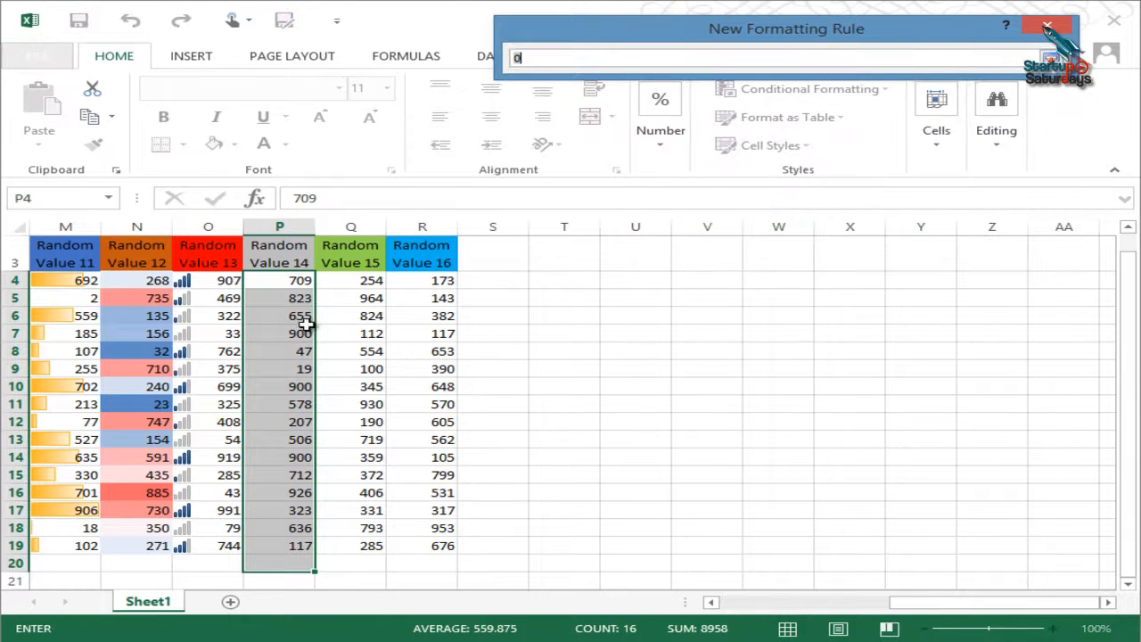
left_click(298, 353)
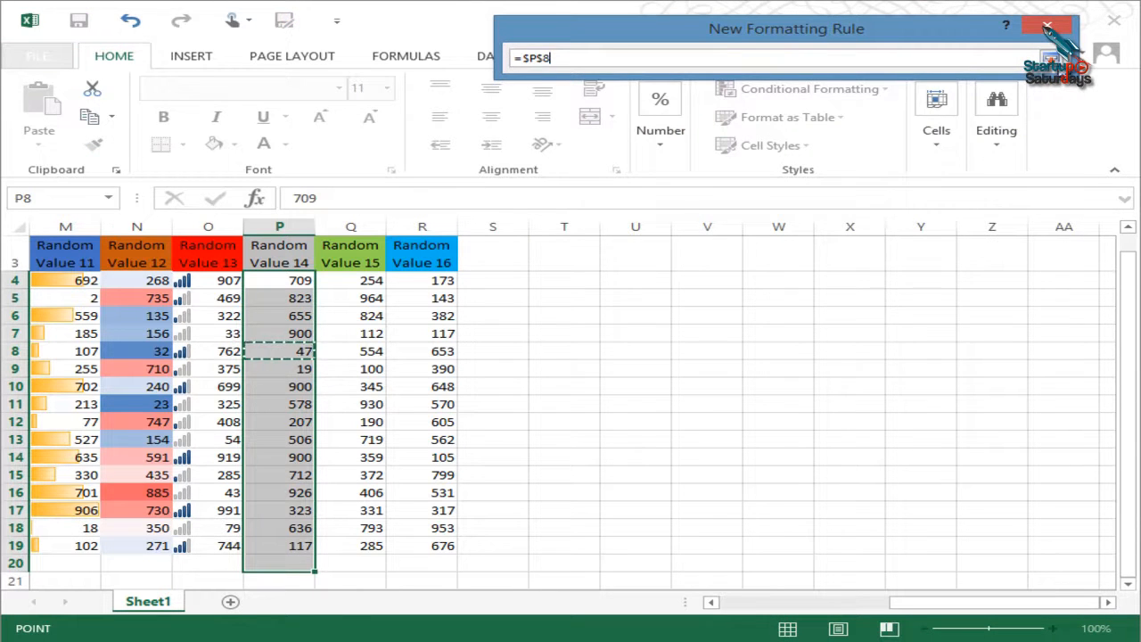
left_click(1052, 58)
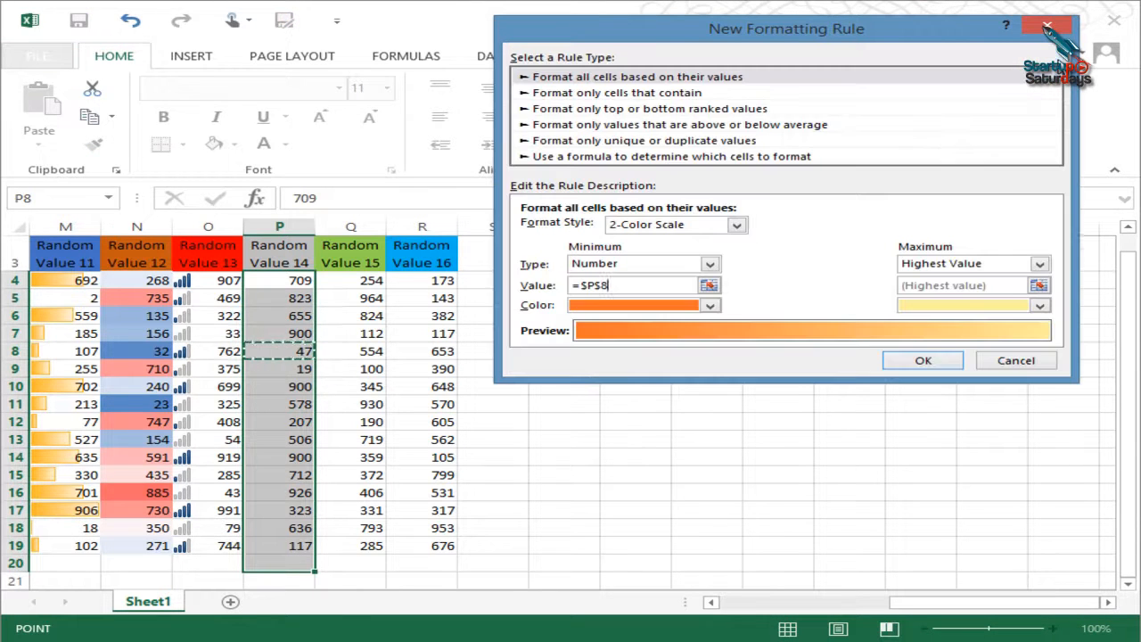
Set the 2-color scale's maximum to the Number type with the value =$P$10 and apply the rule to the Random Value 14 cells.
left_click(1039, 264)
left_click(1023, 291)
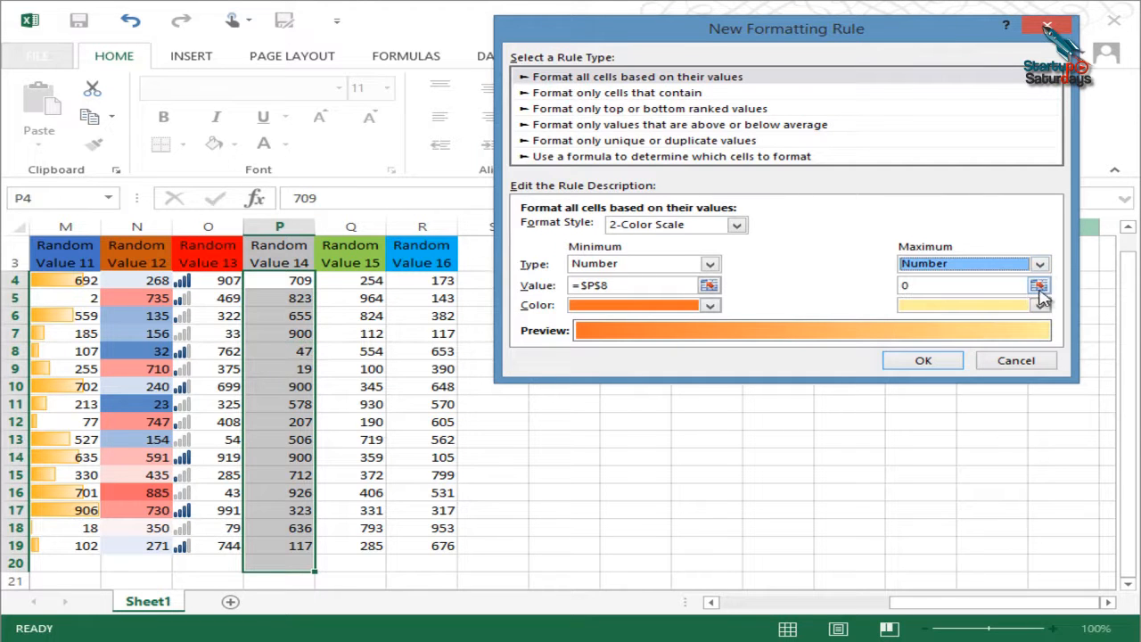
left_click(1037, 286)
left_click(303, 389)
left_click(1052, 58)
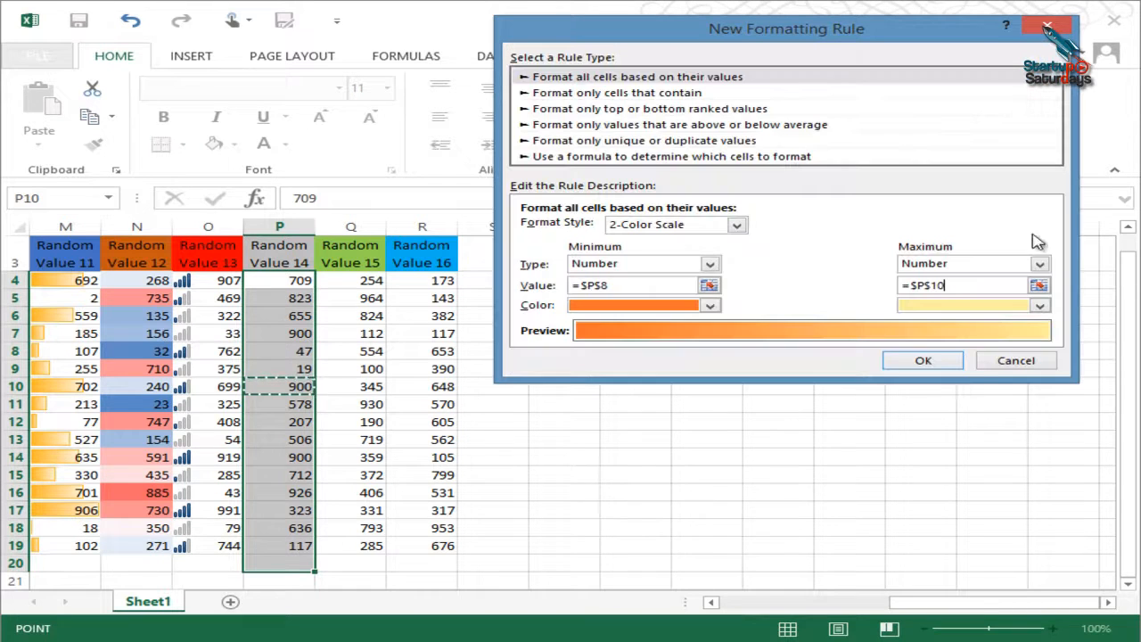
left_click(927, 361)
left_click(502, 526)
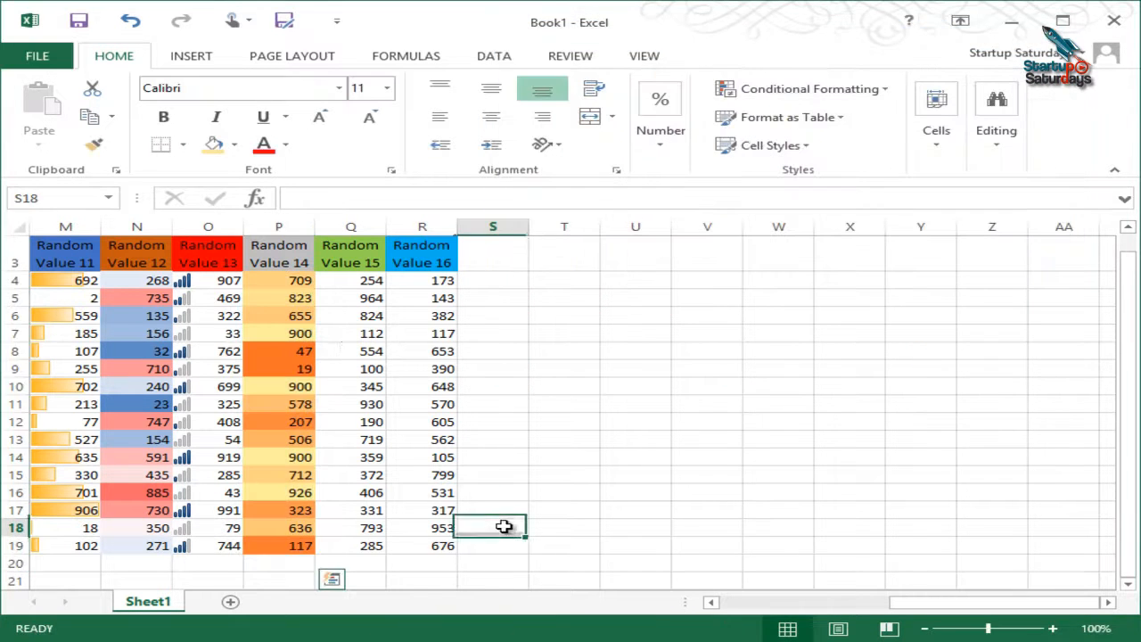
left_click_drag(285, 282, 303, 532)
left_click(378, 510)
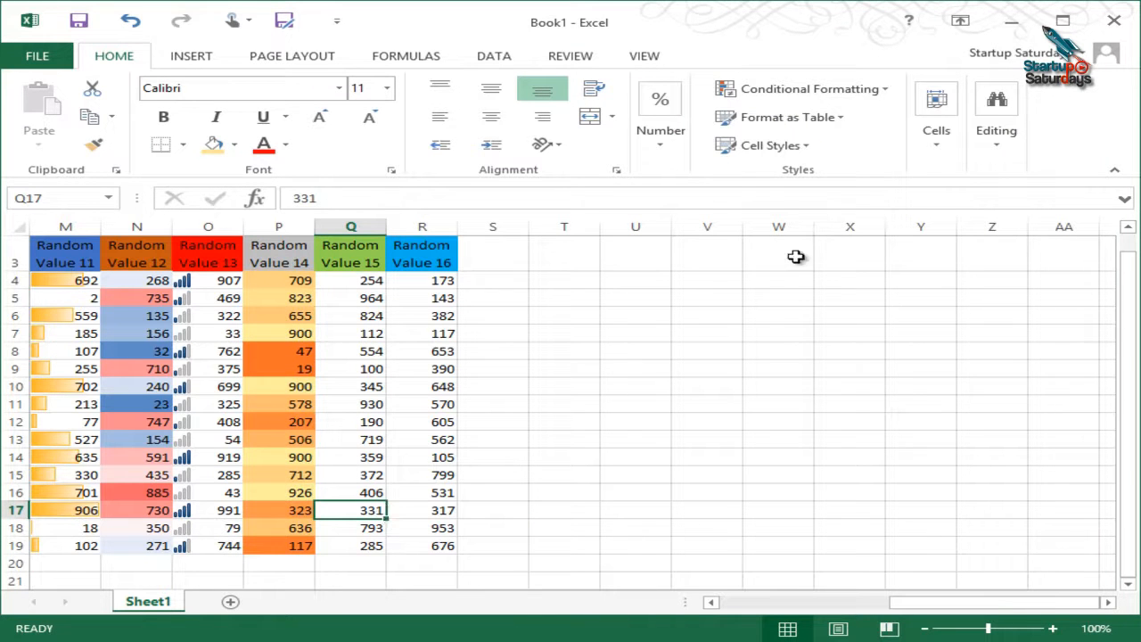
left_click(764, 91)
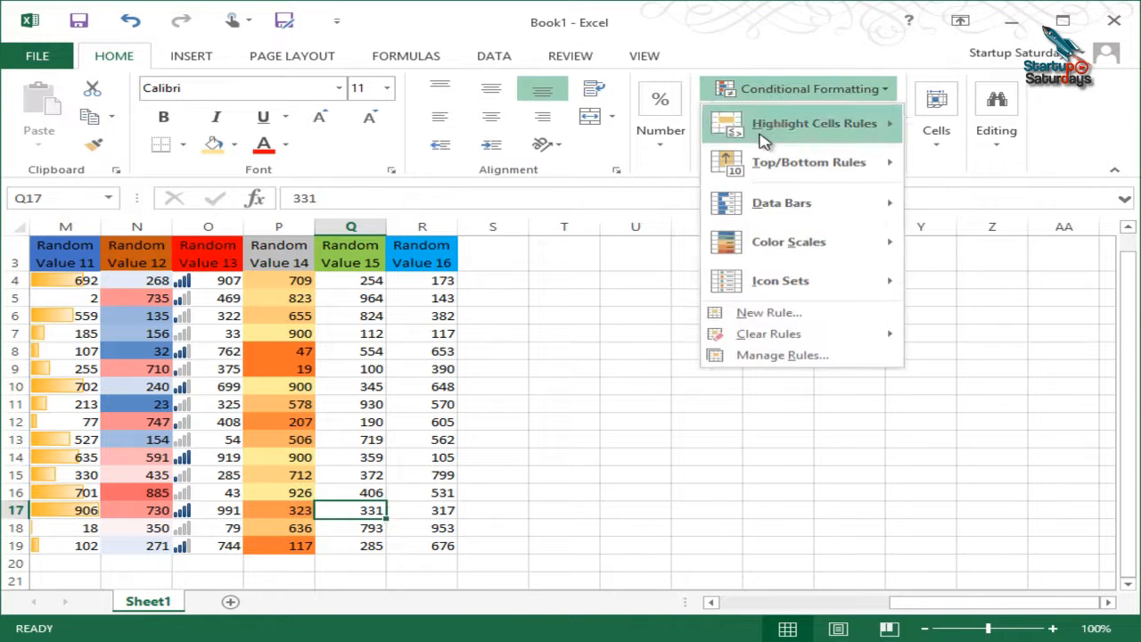
mouse_move(816, 338)
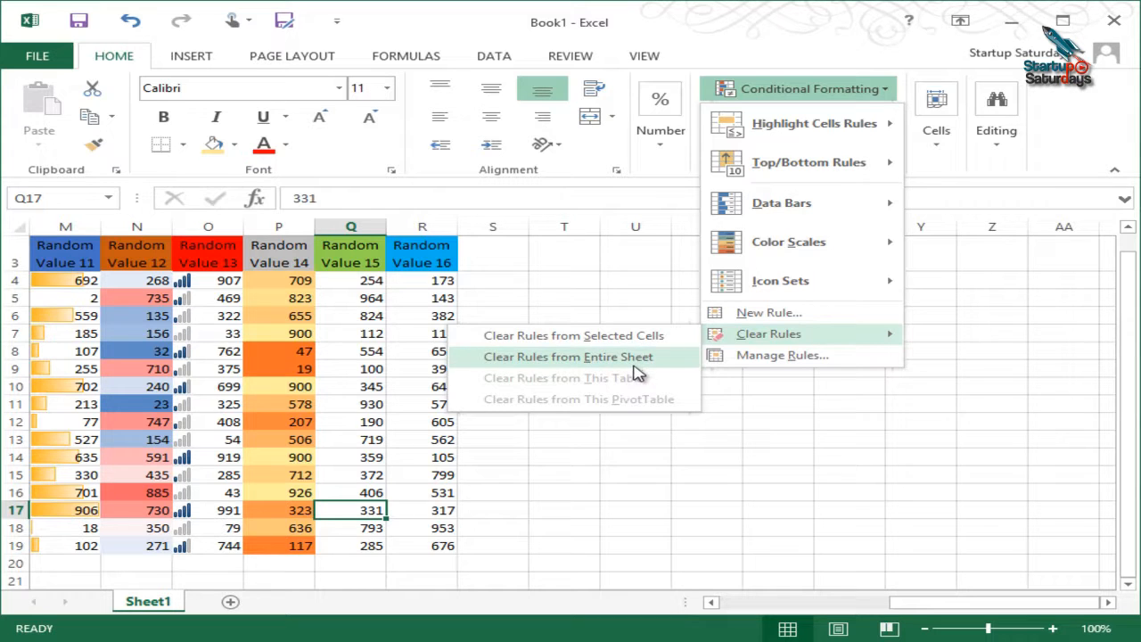
left_click(609, 482)
middle_click(658, 426)
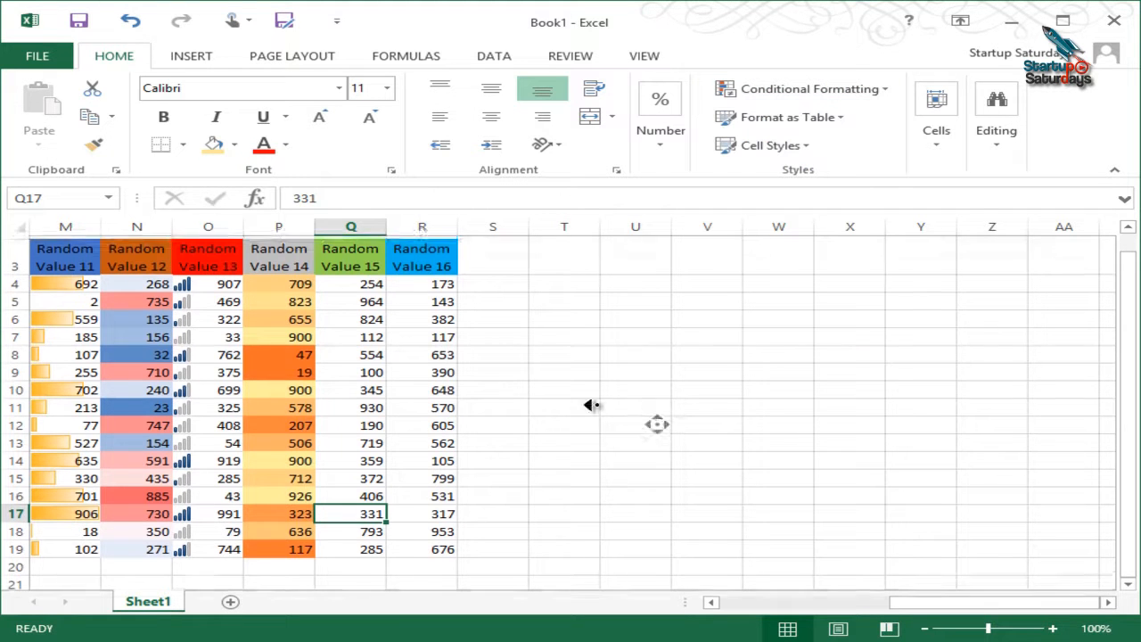